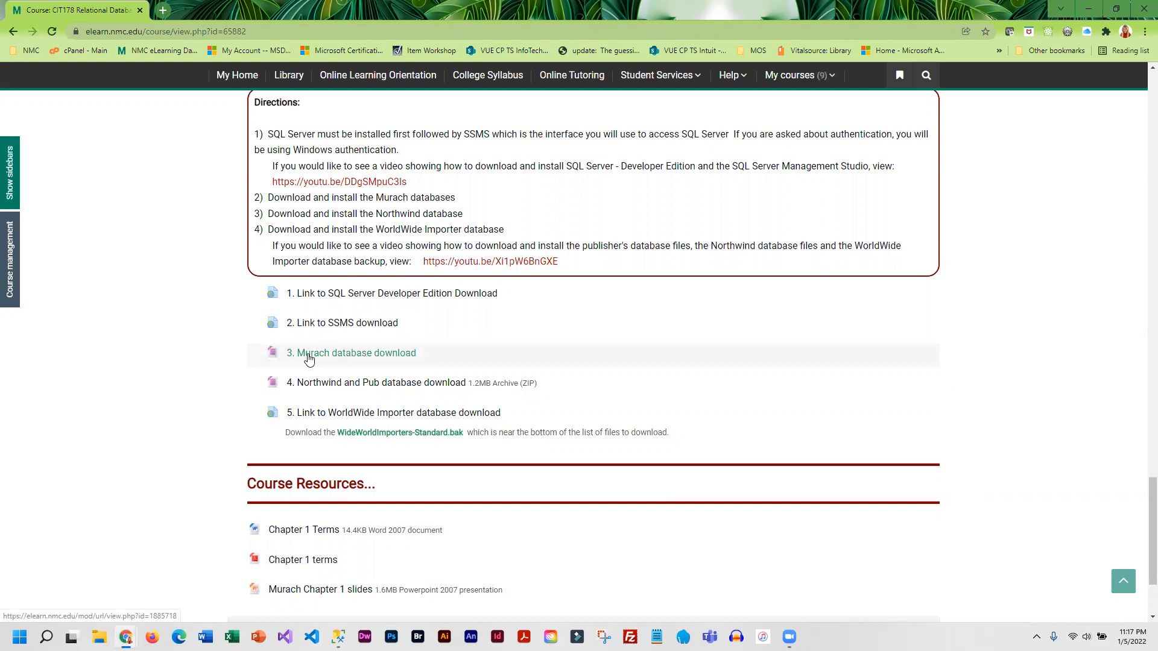
- Download the Murach database archive sq19_allfiles.zip from the course page and save it in the Downloads folder
left_click(381, 356)
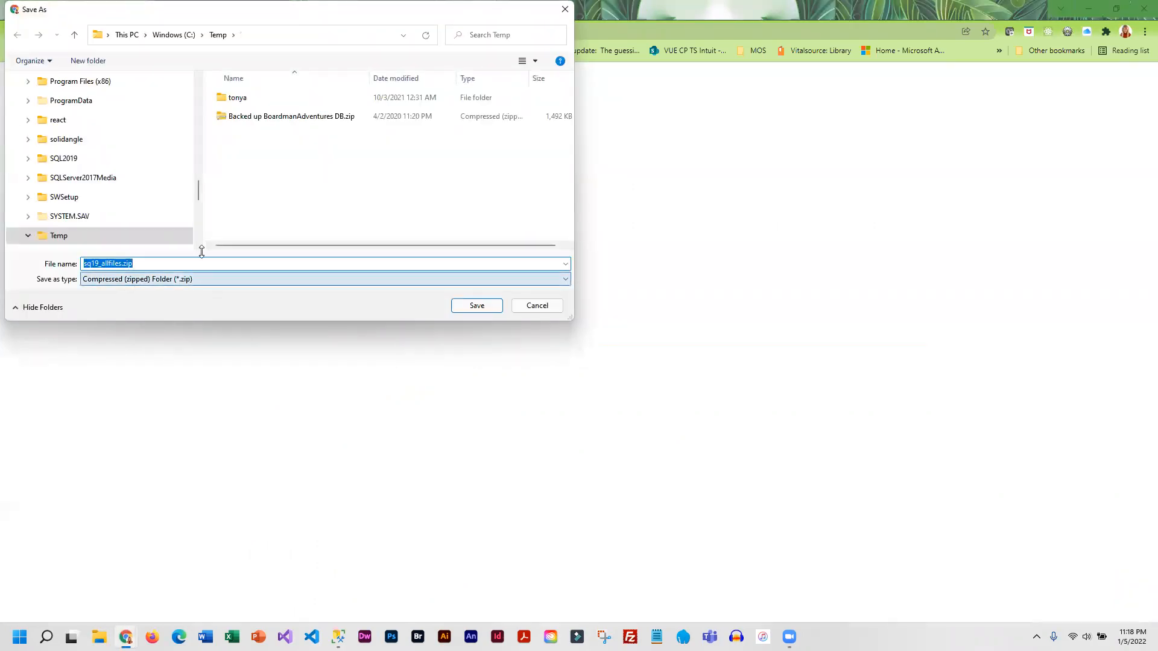
left_click_drag(199, 191, 201, 84)
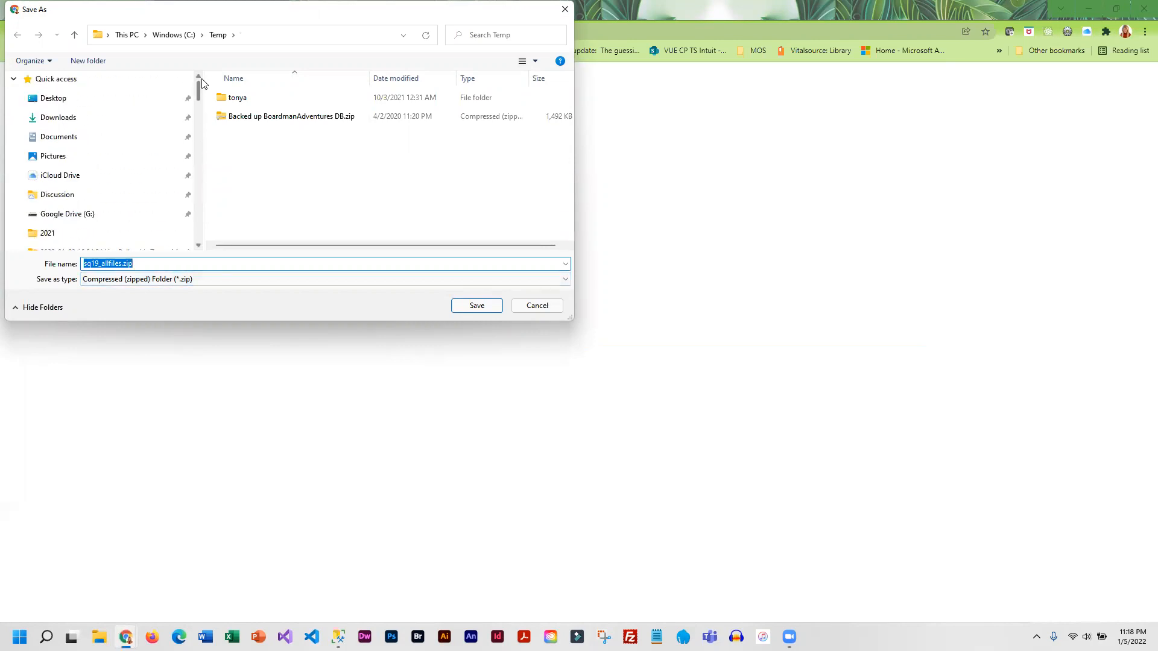
left_click(50, 116)
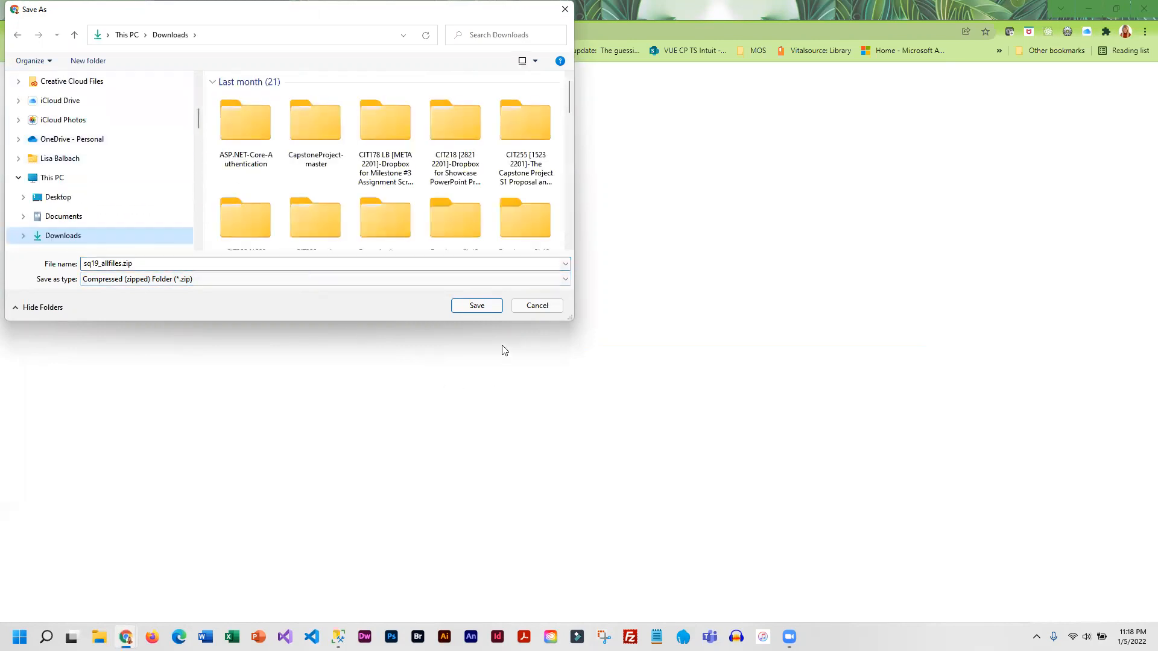
left_click(477, 306)
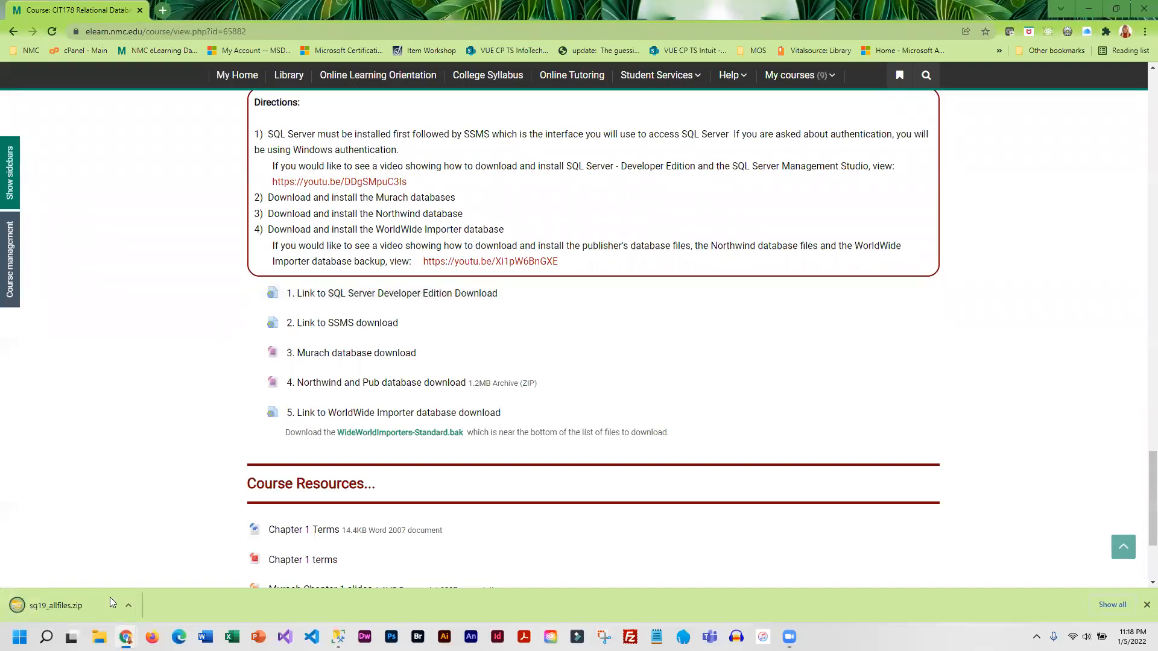
- Show the downloaded sq19_allfiles.zip archive in its folder in File Explorer
mouse_move(128, 627)
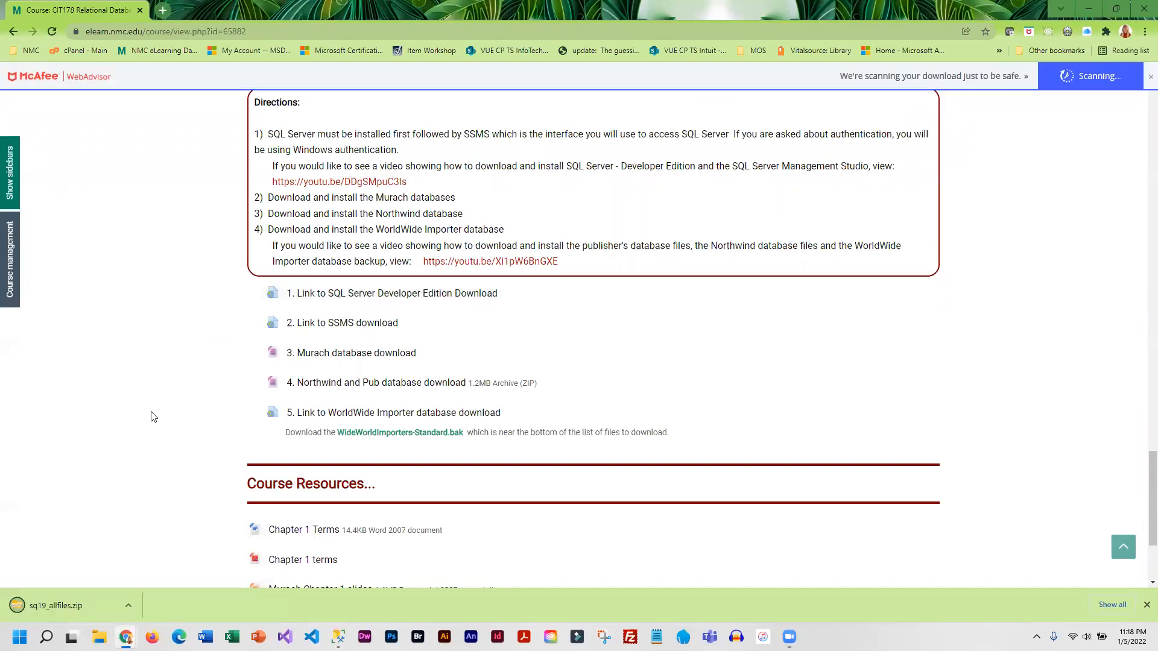
left_click(132, 605)
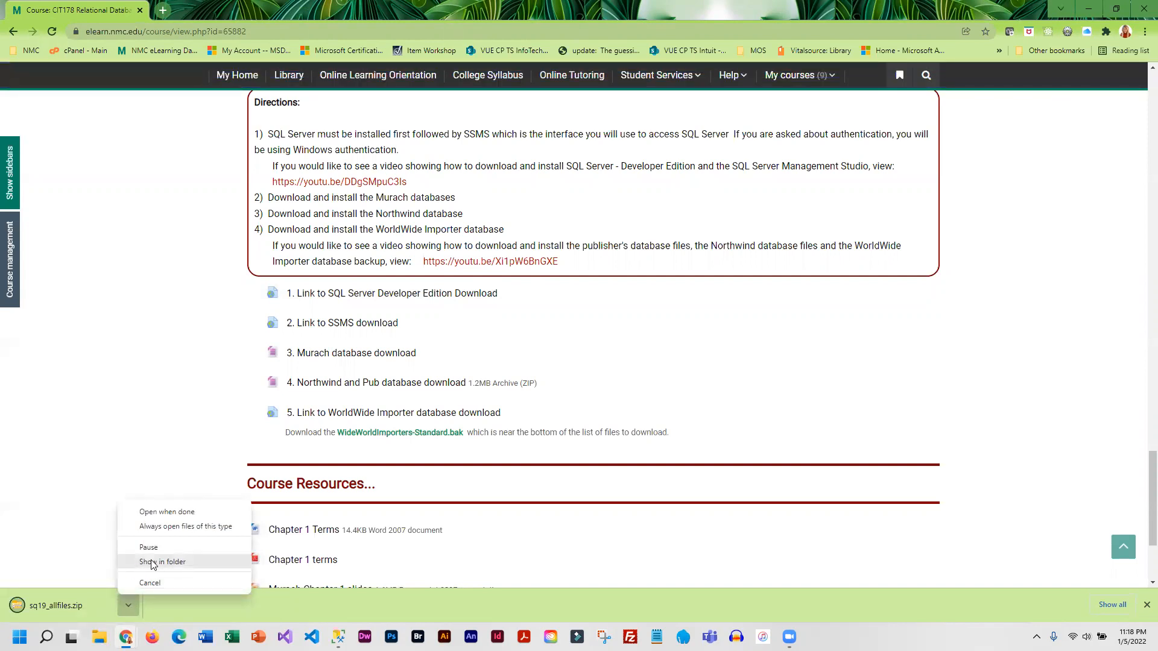
left_click(192, 562)
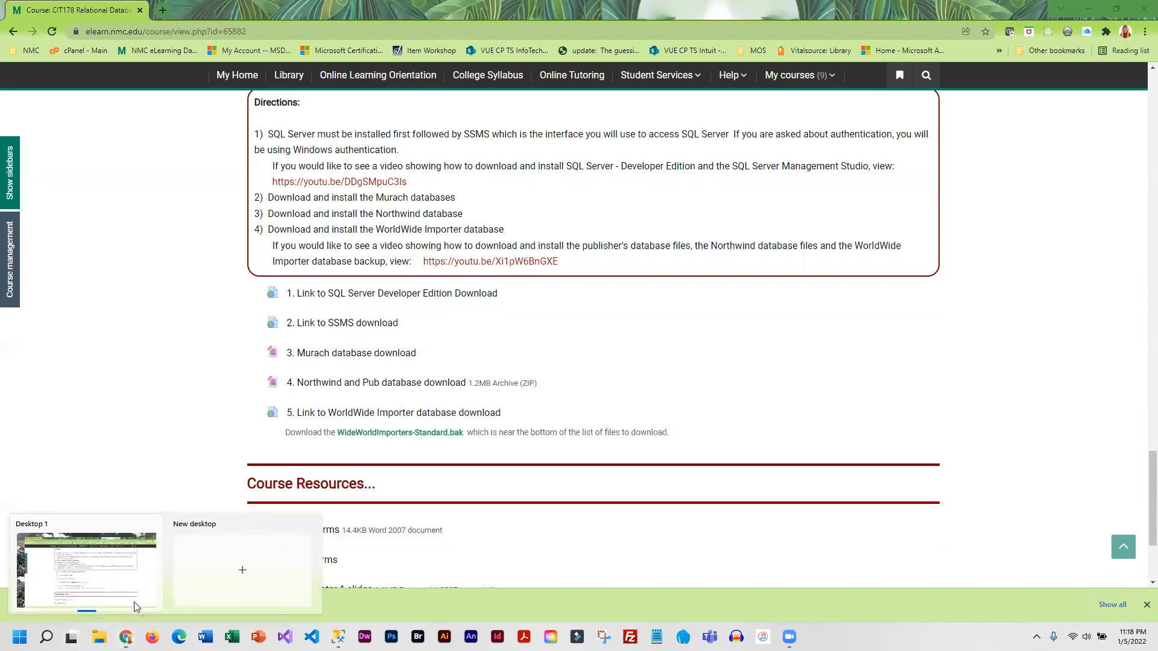
left_click(127, 608)
left_click(168, 562)
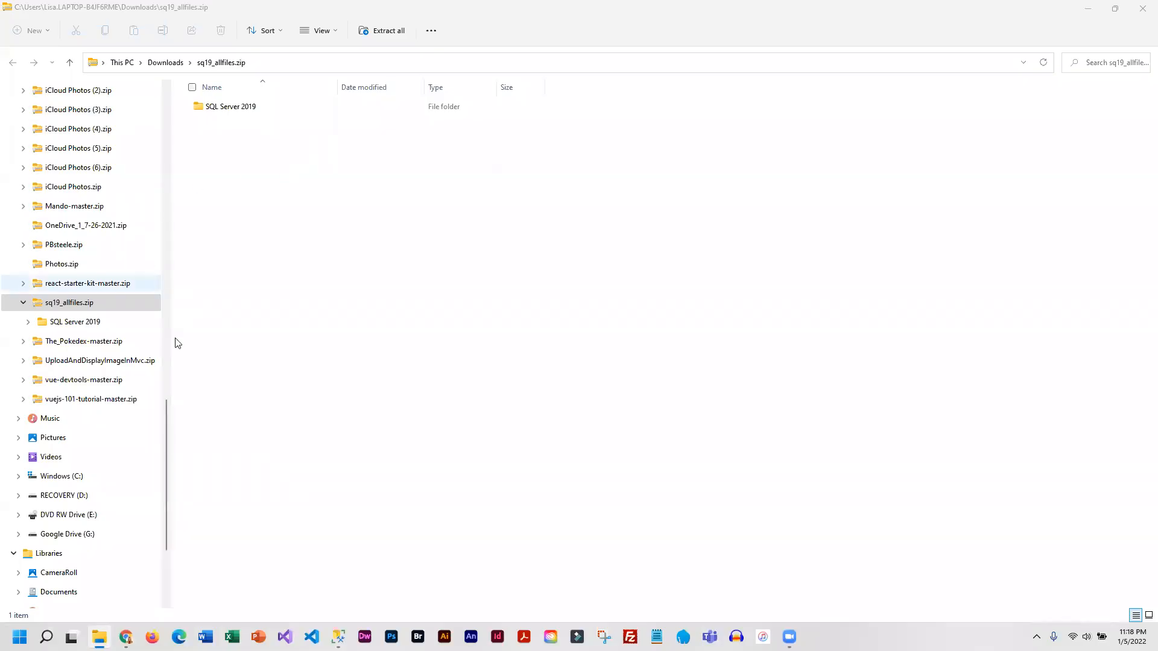
- Extract everything in sq19_allfiles.zip to the proposed sq19_allfiles folder in Downloads
left_click_drag(164, 457, 175, 101)
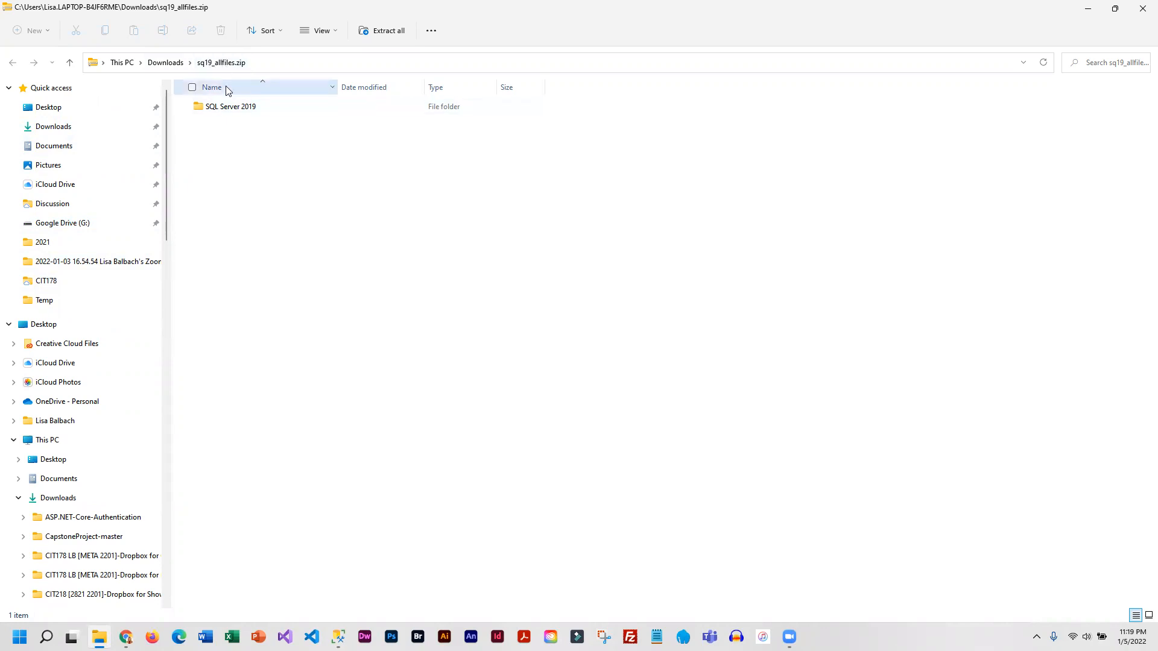
left_click(160, 68)
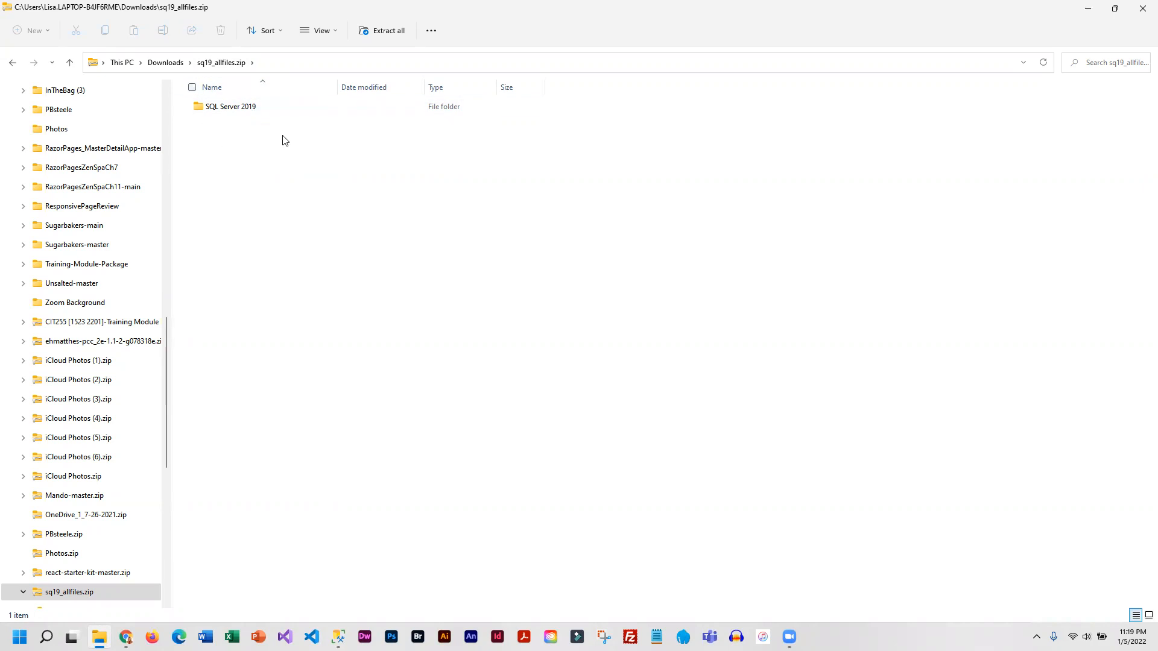
left_click(389, 31)
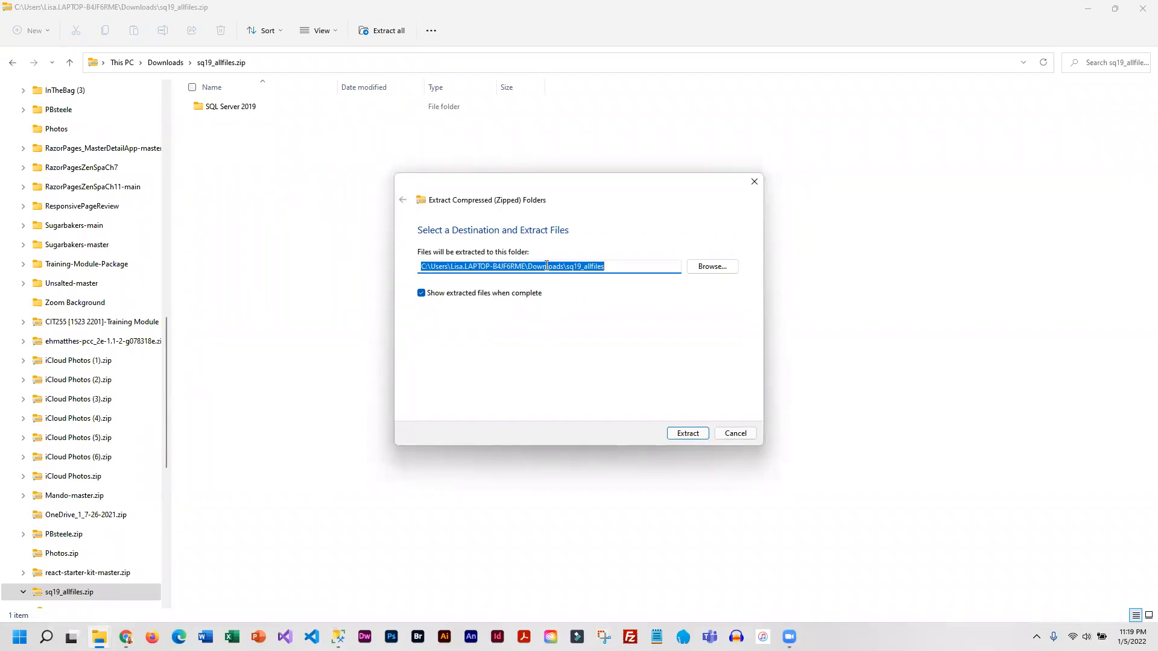
left_click(687, 434)
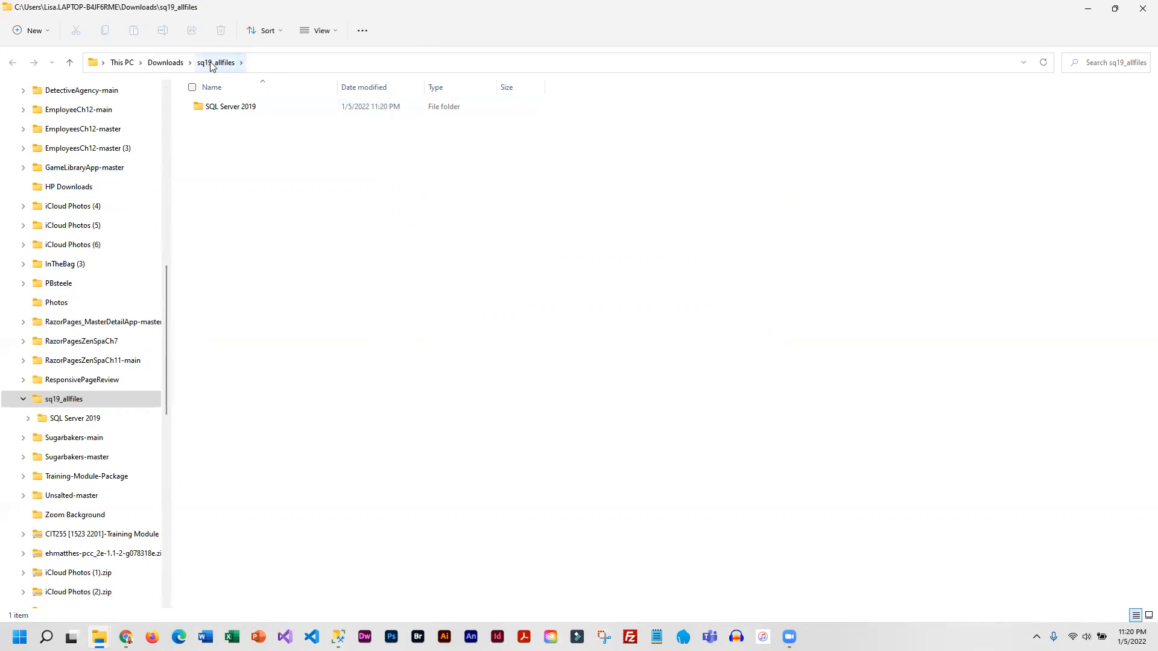
- Open create_ap.sql from SQL Server 2019\Databases in the extracted sq19_allfiles folder, switching to SQL Server Management Studio
left_click(161, 65)
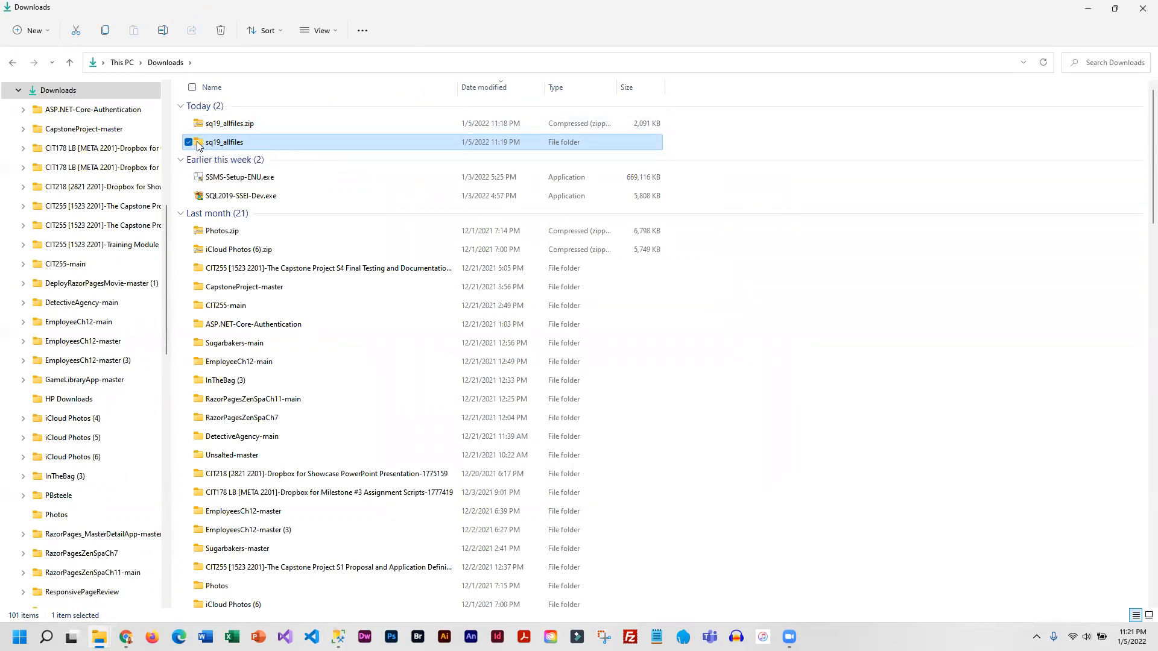
double_click(321, 148)
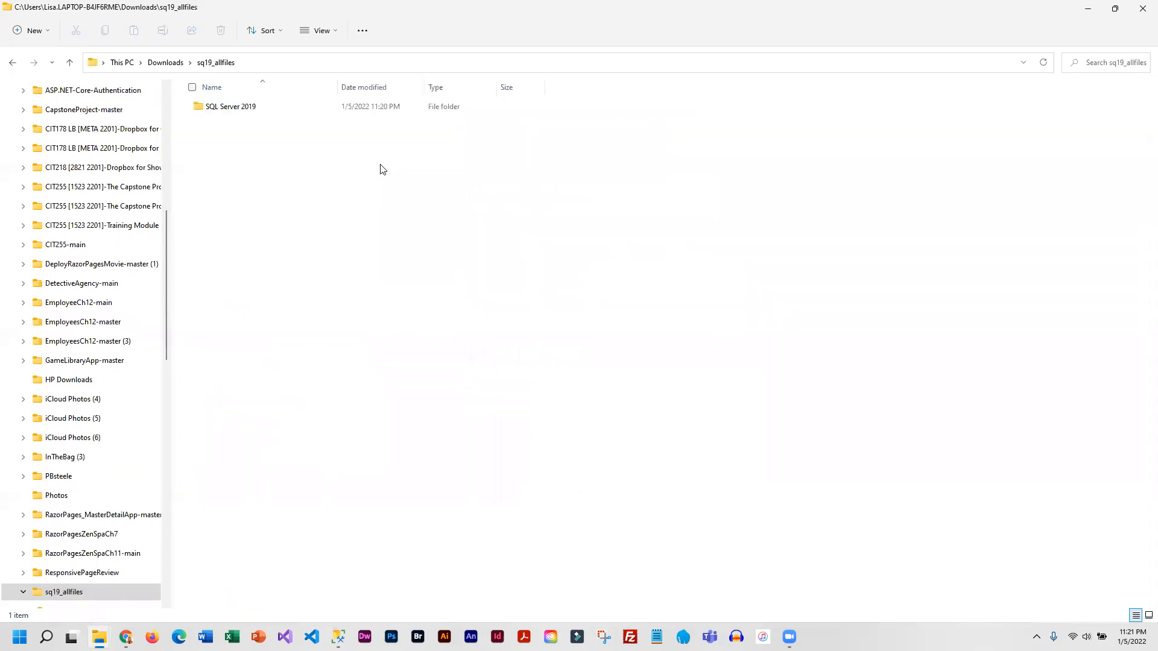
double_click(230, 107)
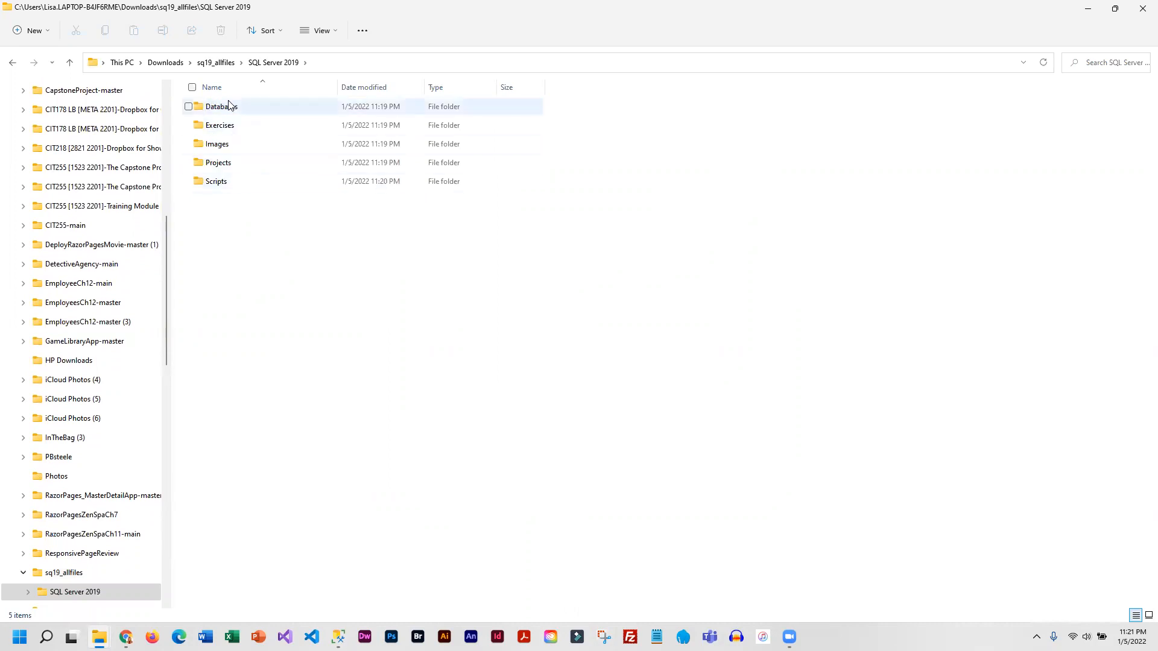
double_click(233, 109)
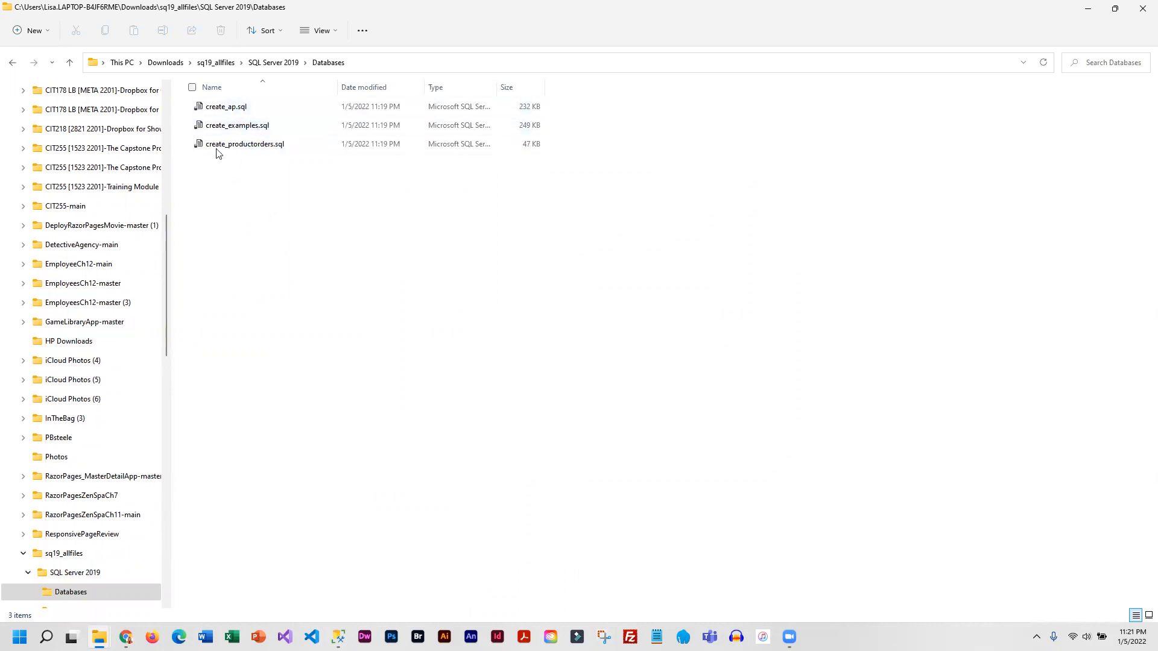
double_click(217, 107)
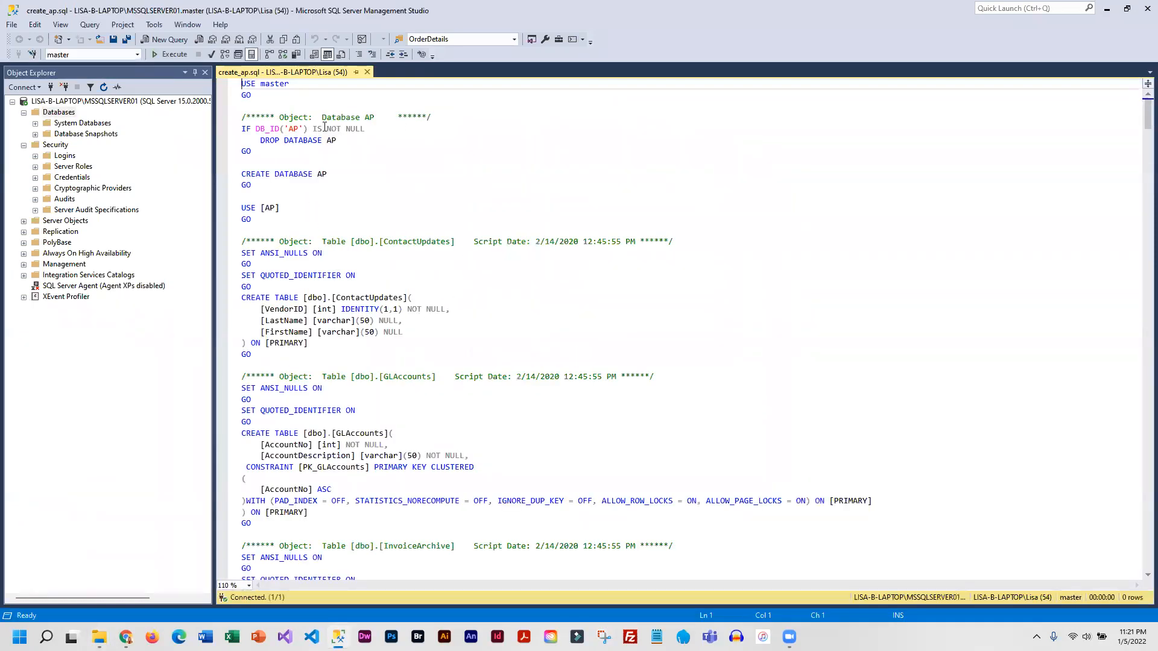
- Look through the create_ap.sql script, execute it to create the AP database, and check the execution messages
left_click(345, 193)
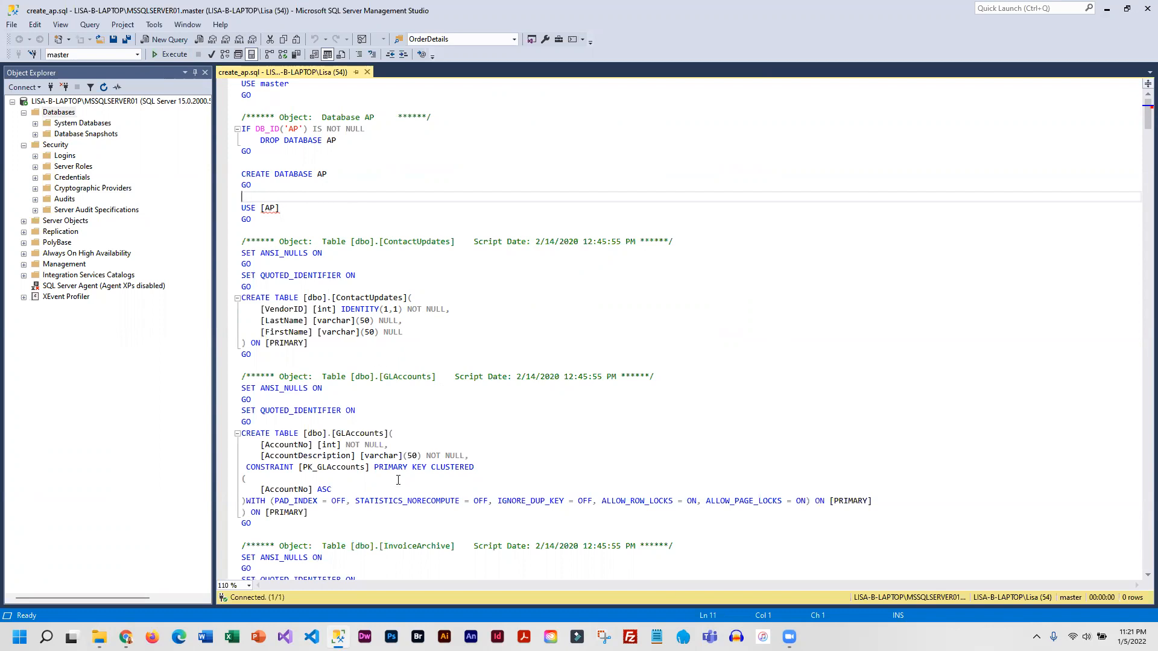
scroll(398, 480, "down", 3)
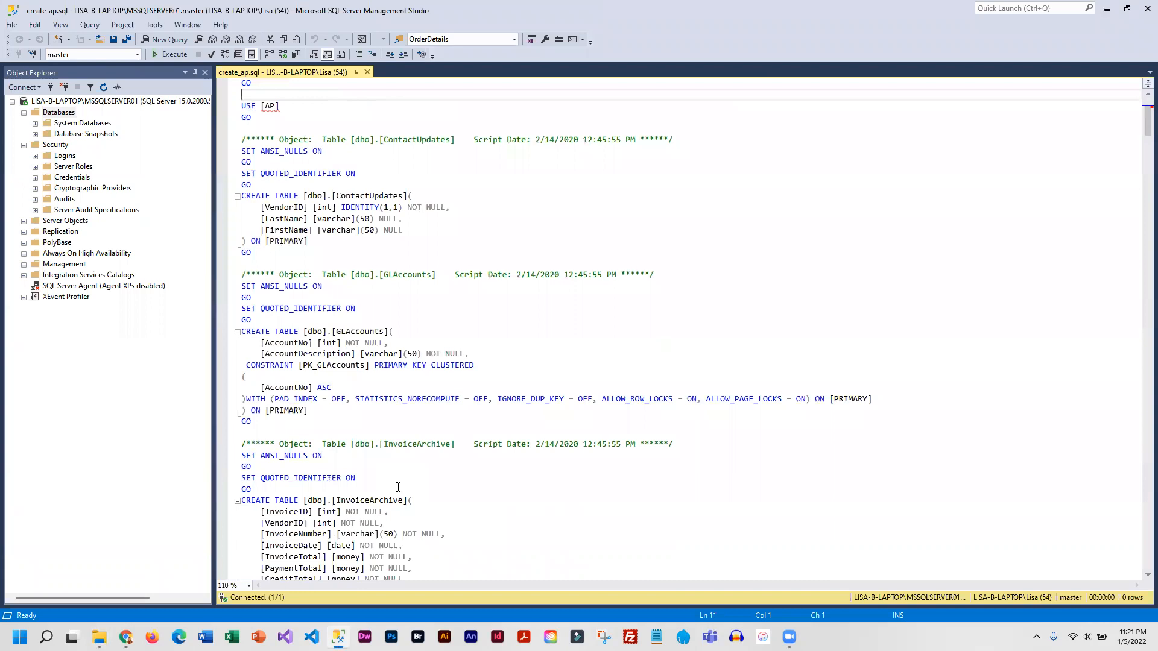
scroll(398, 480, "up", 3)
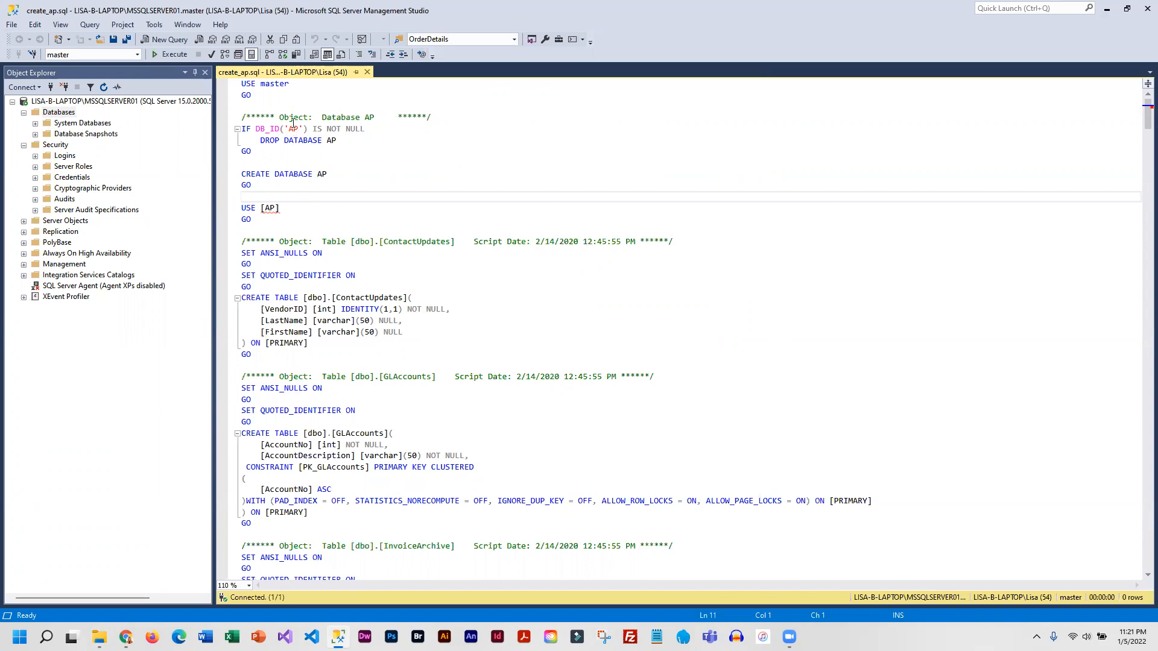
scroll(401, 478, "down", 7)
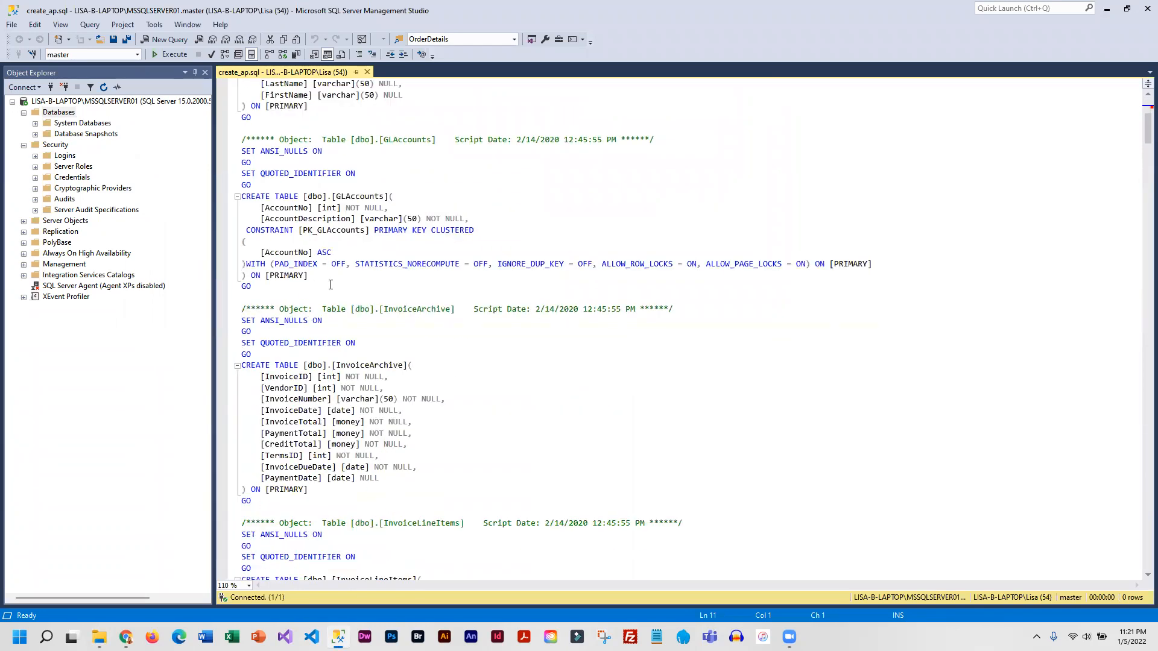
scroll(388, 467, "down", 8)
scroll(354, 427, "up", 15)
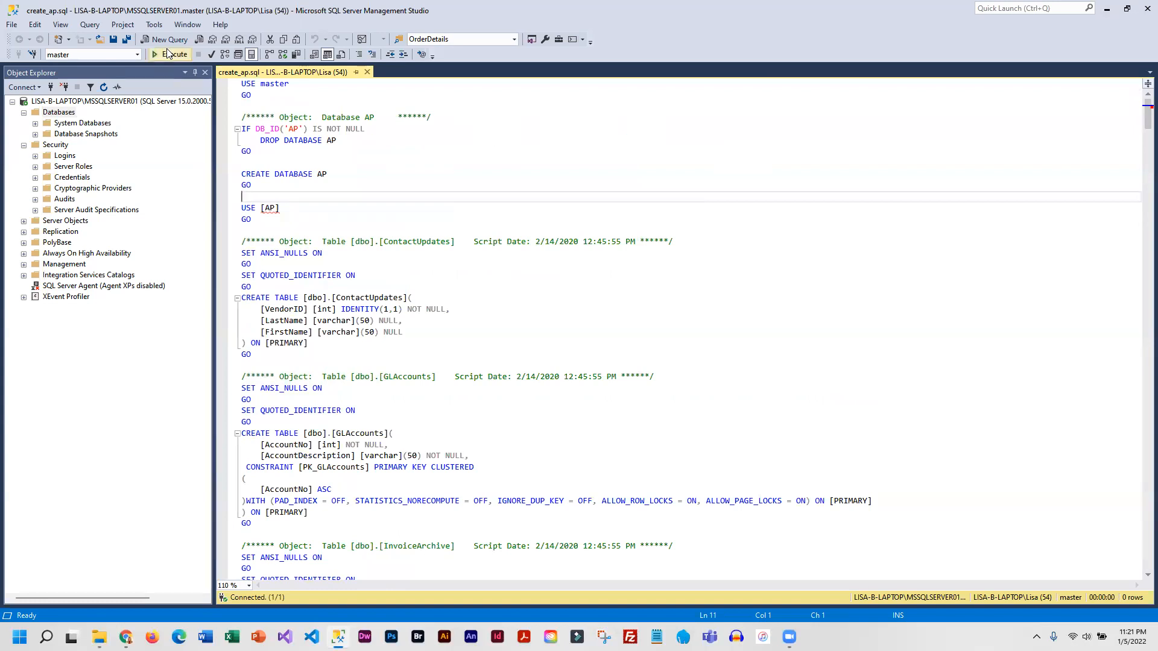
left_click(171, 55)
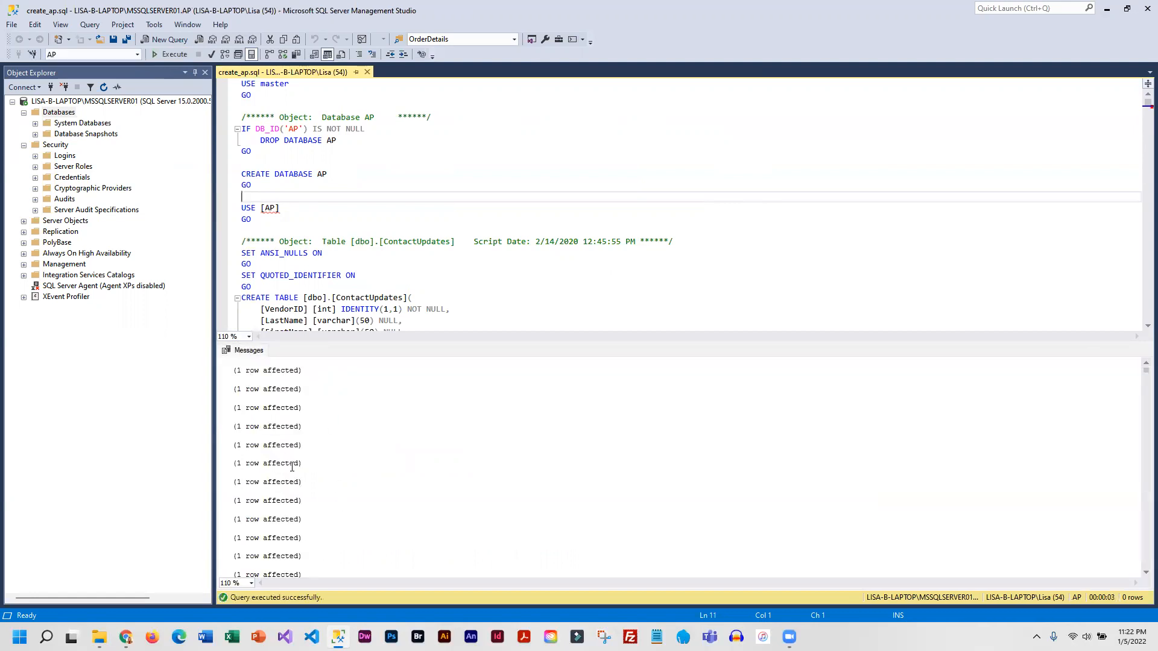
scroll(259, 422, "down", 5)
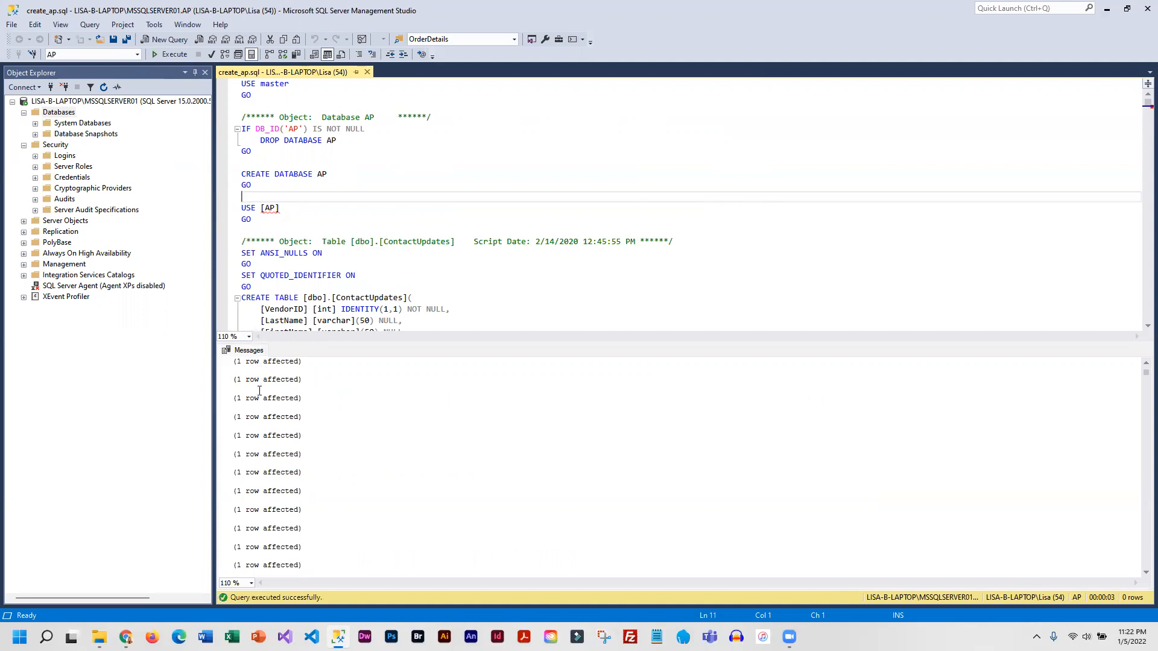
scroll(283, 524, "down", 5)
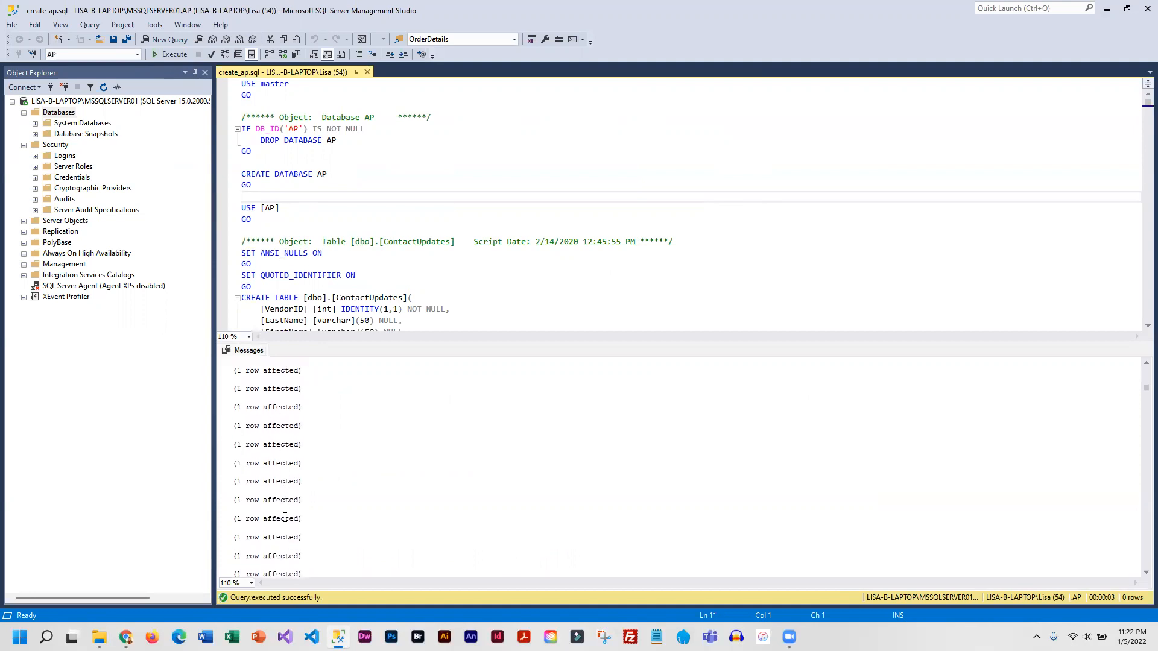
scroll(279, 546, "down", 1)
scroll(288, 525, "up", 2)
- Refresh the Databases list in Object Explorer and expand the tables of the AP database
right_click(62, 113)
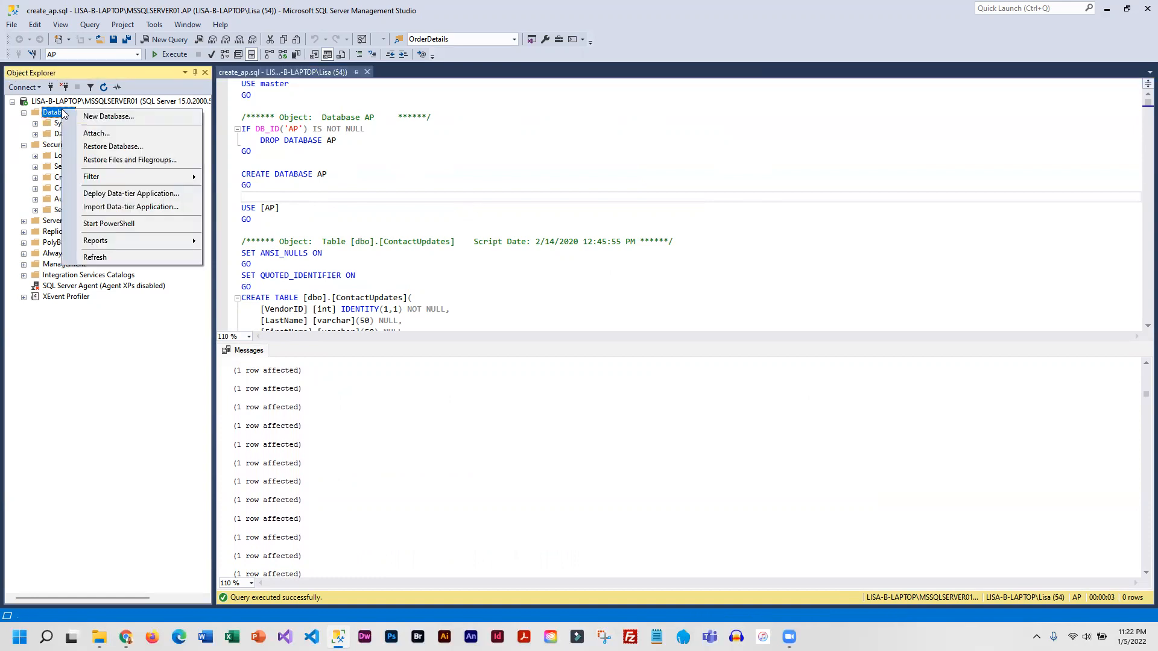
left_click(94, 258)
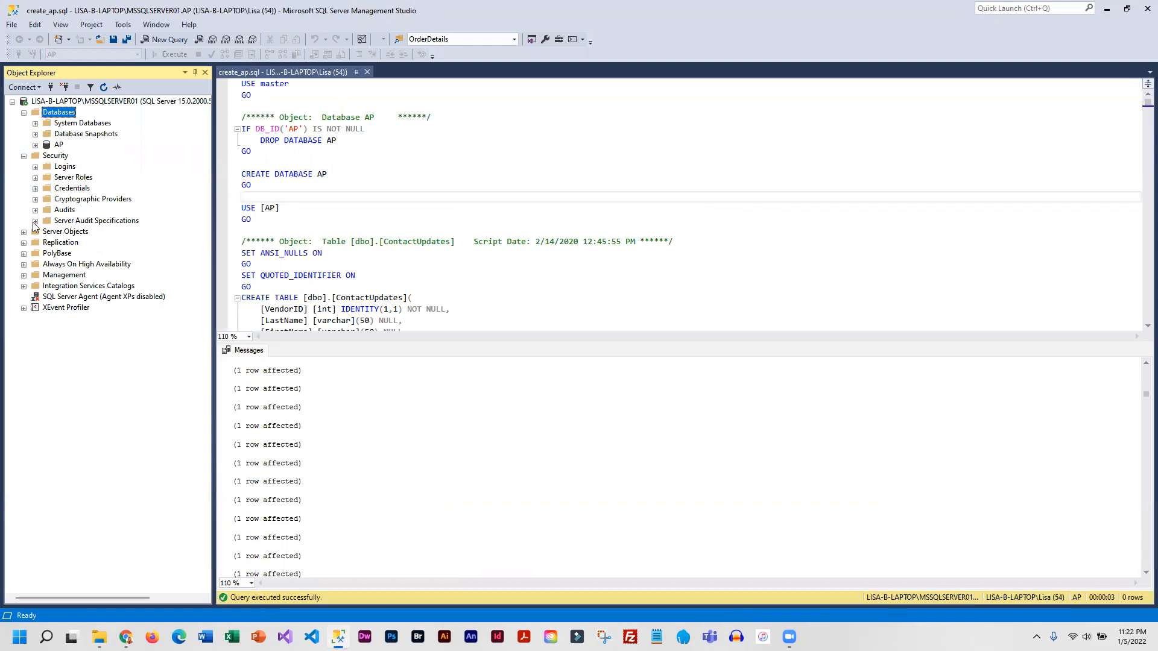
left_click(35, 146)
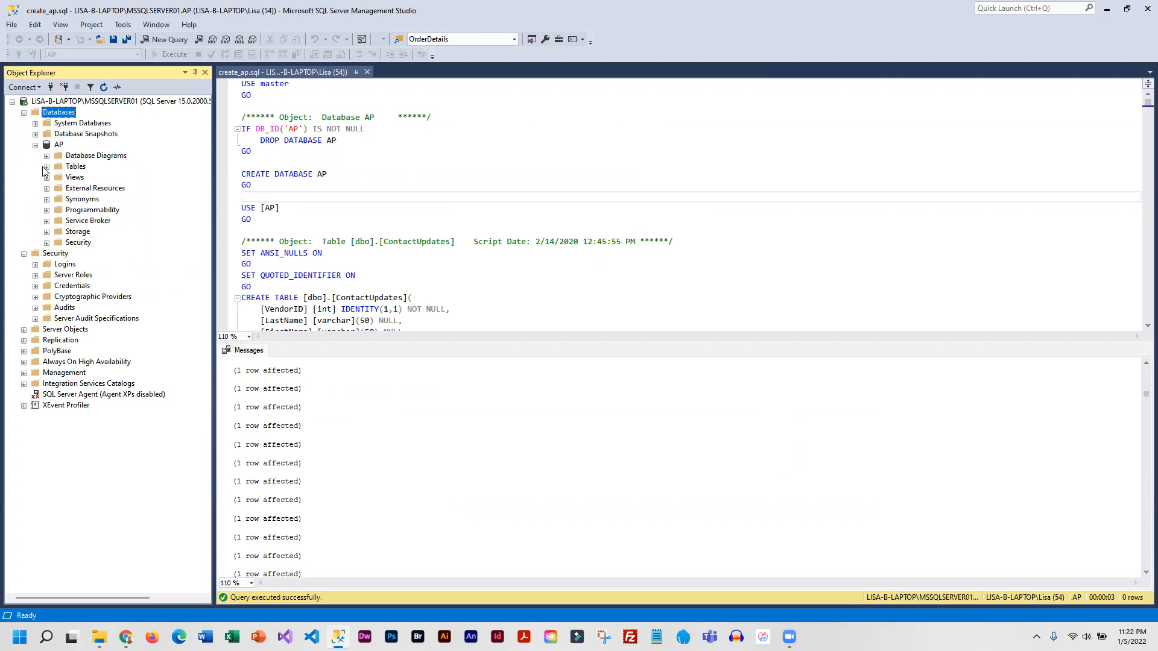
left_click(47, 168)
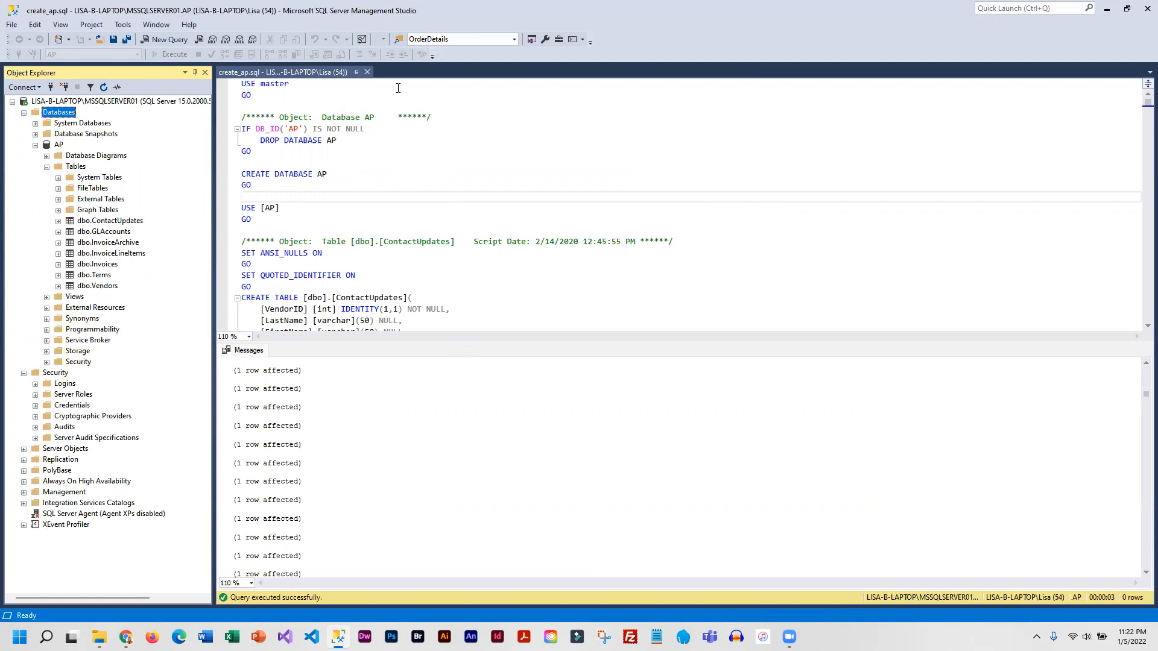
- Close the create_ap.sql query and open create_examples.sql from the extracted Databases folder in File Explorer
left_click(367, 73)
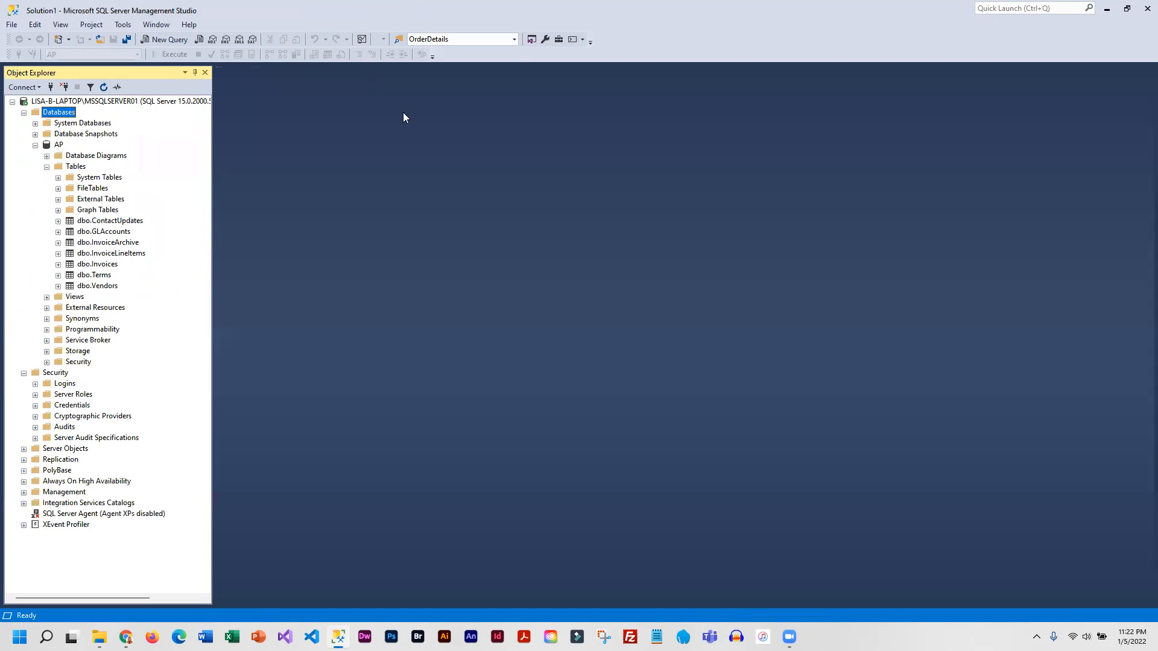
mouse_move(99, 637)
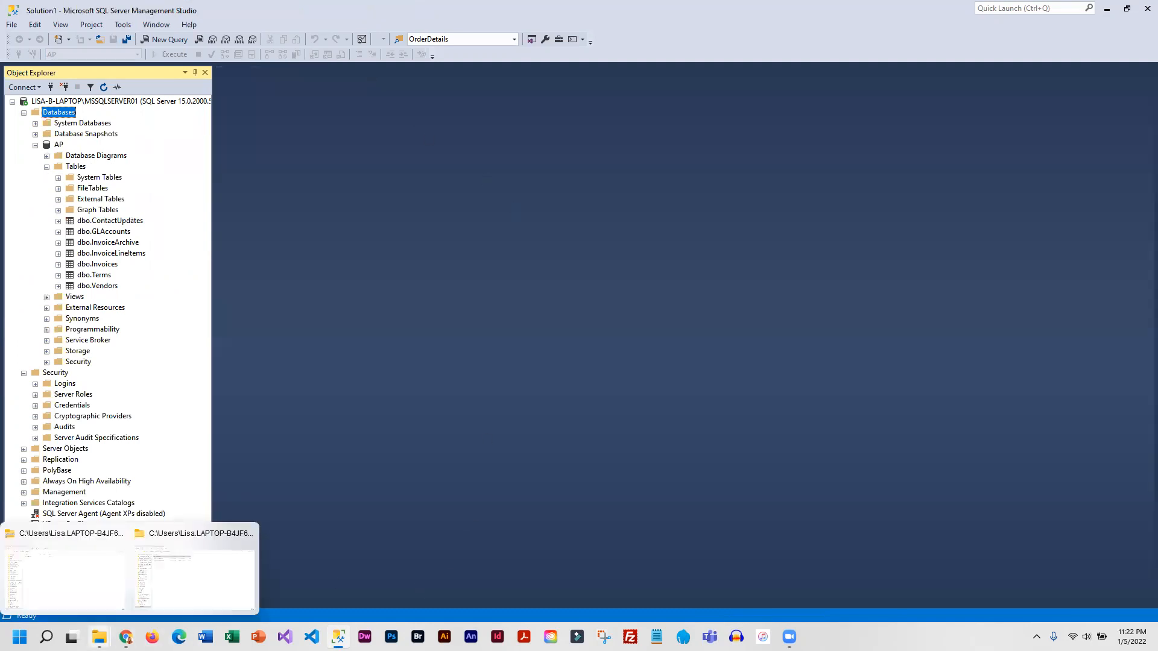
left_click(193, 573)
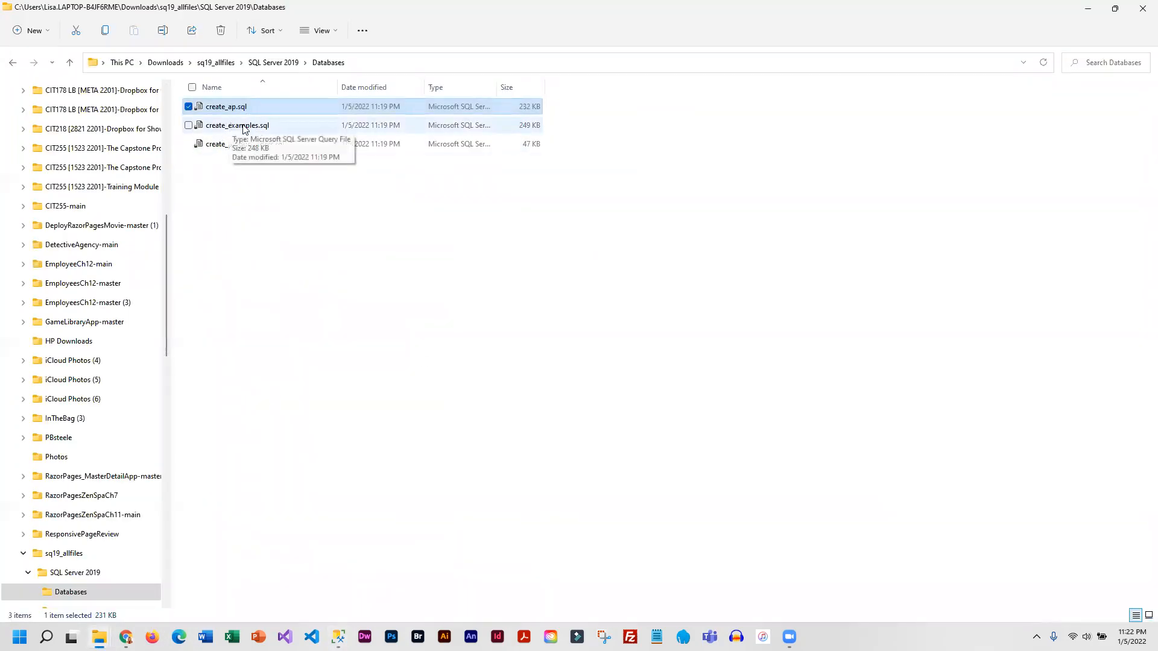
double_click(201, 126)
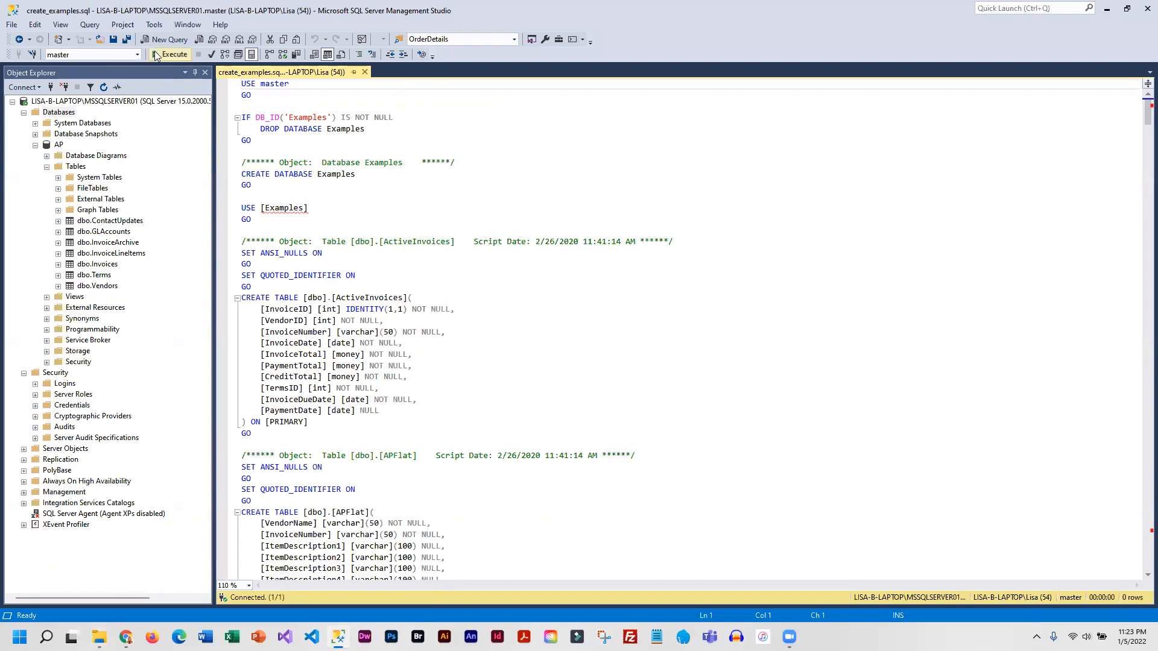
- Execute the create_examples.sql script to create the Examples database and refresh the Databases list in Object Explorer
left_click(165, 56)
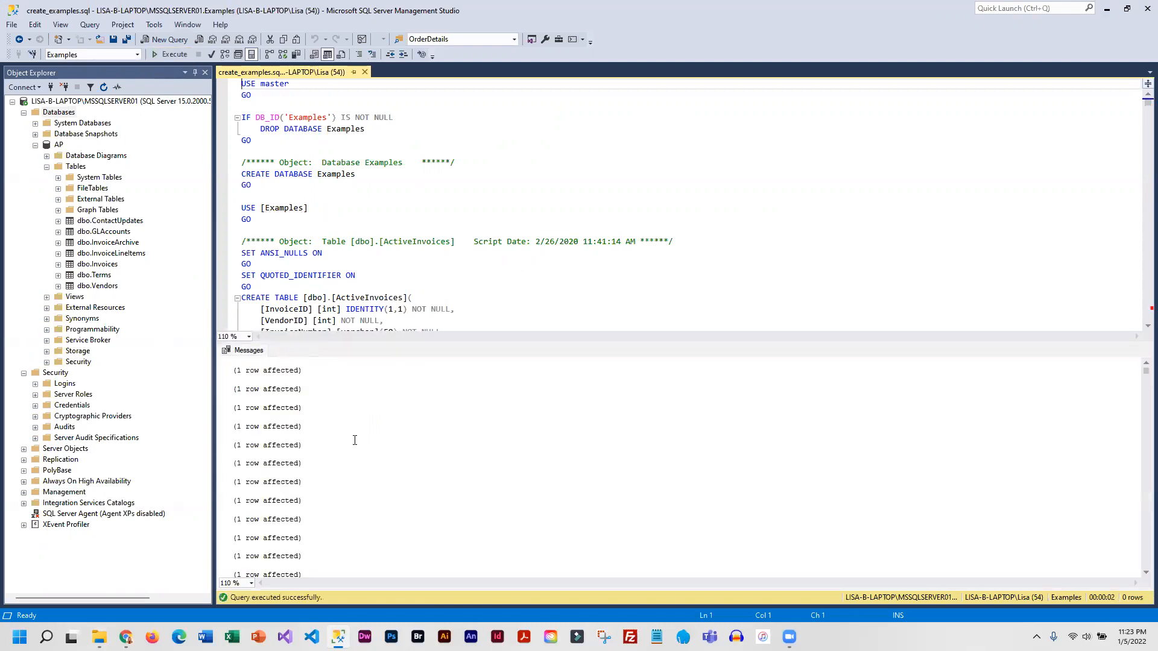
right_click(55, 113)
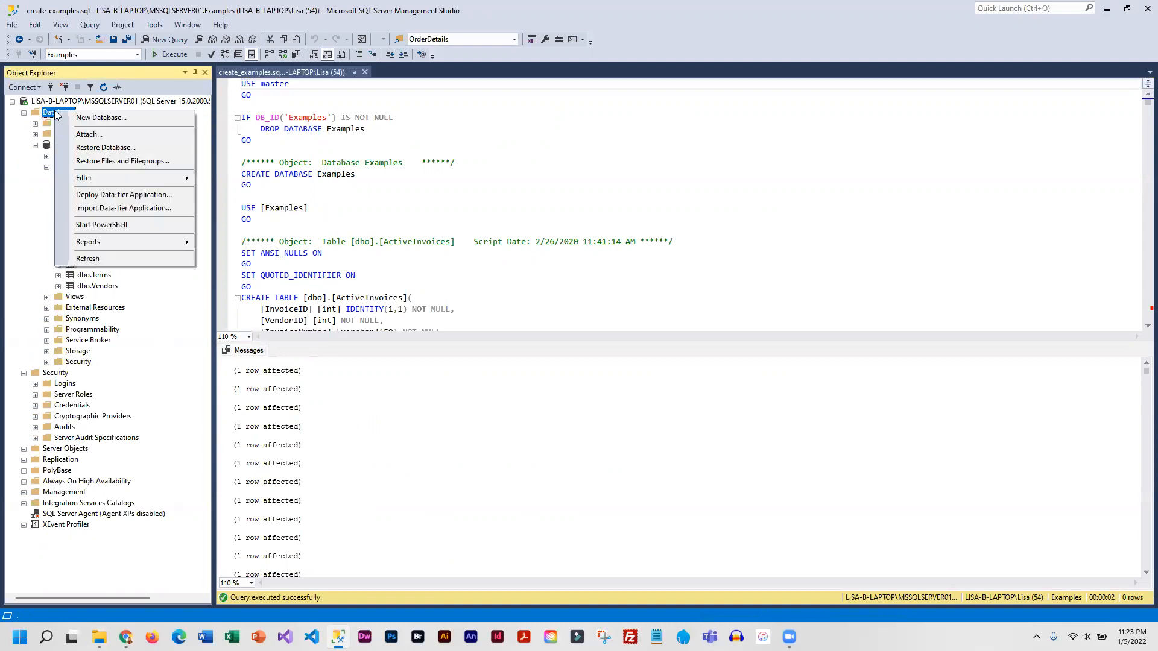
left_click(87, 256)
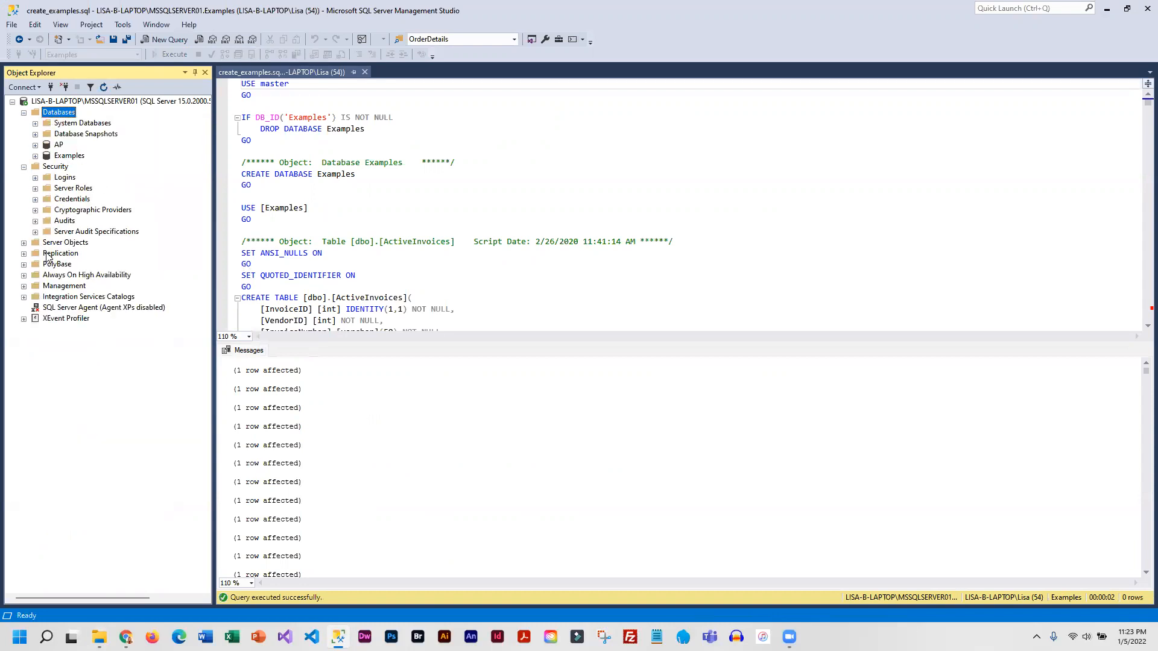
- Close the create_examples.sql query and open create_productorders.sql from the extracted Databases folder in File Explorer
left_click(365, 73)
mouse_move(99, 637)
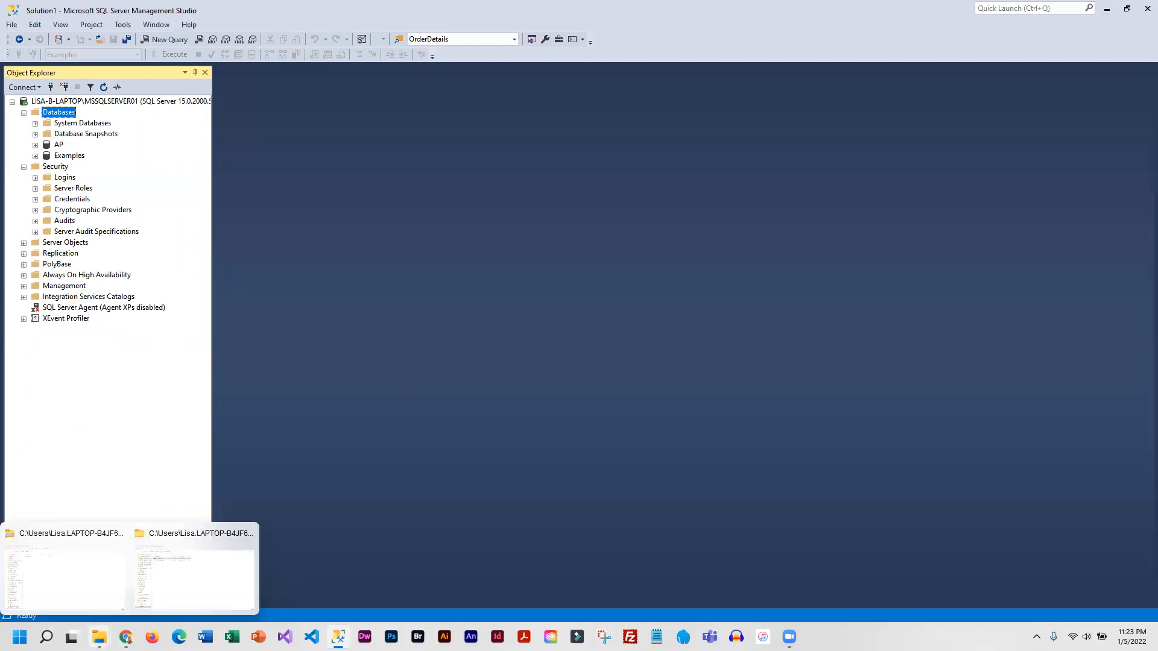
left_click(205, 579)
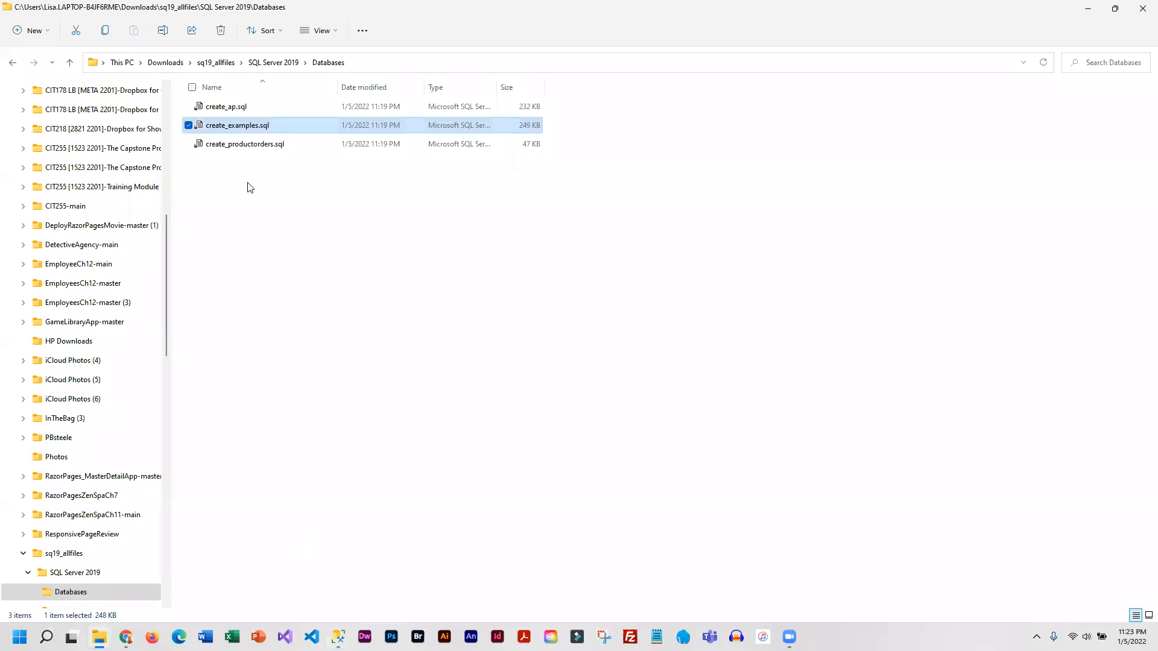
double_click(203, 144)
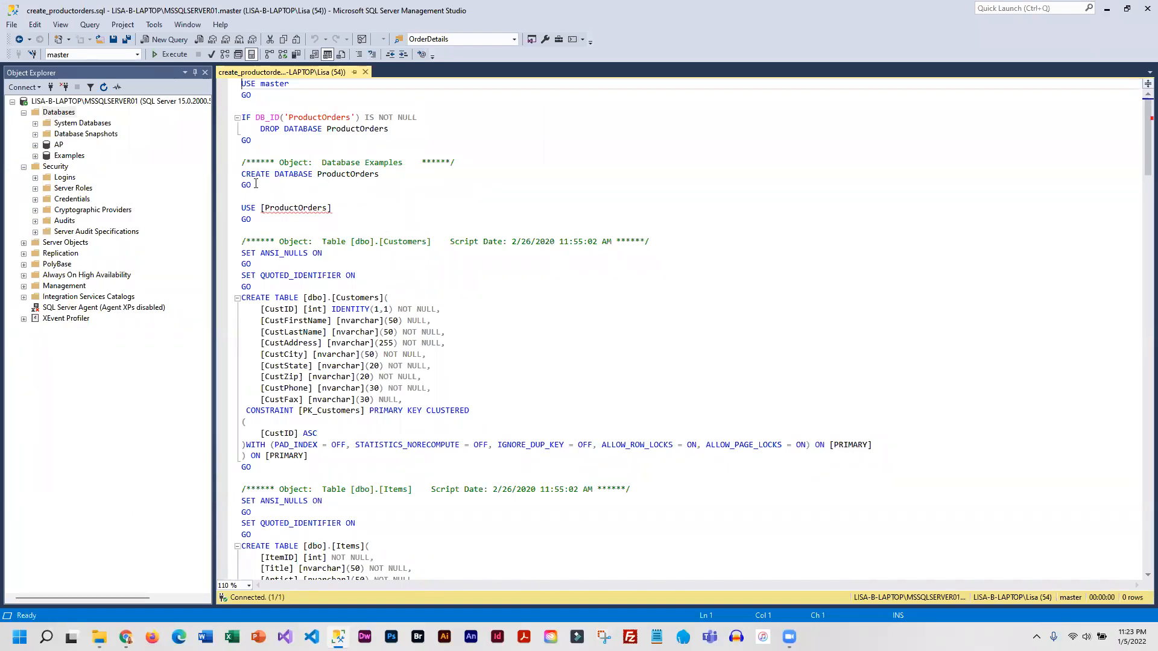
- Execute the create_productorders.sql script to create the ProductOrders database and refresh the Databases list
left_click(163, 54)
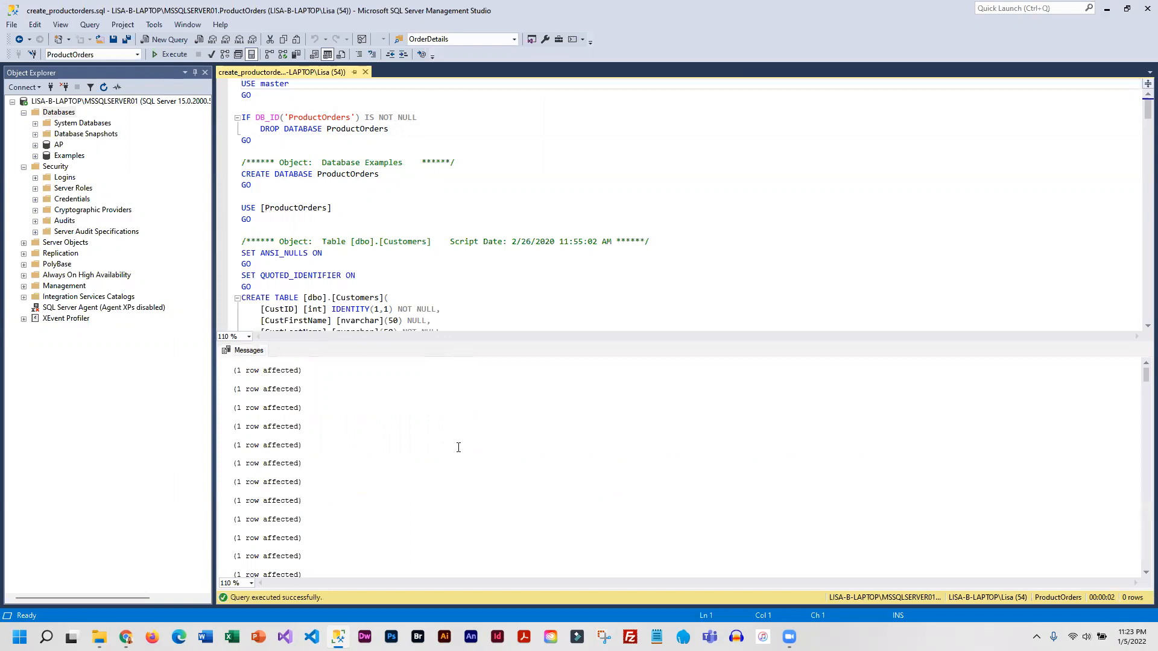
left_click(59, 113)
right_click(59, 112)
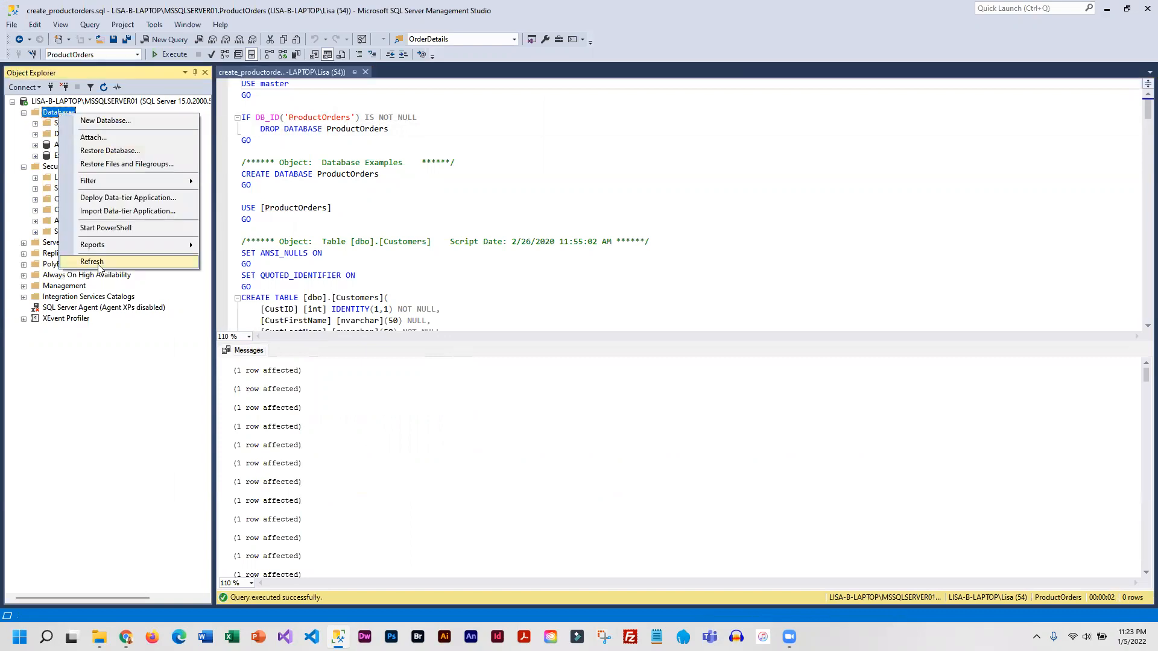
left_click(90, 264)
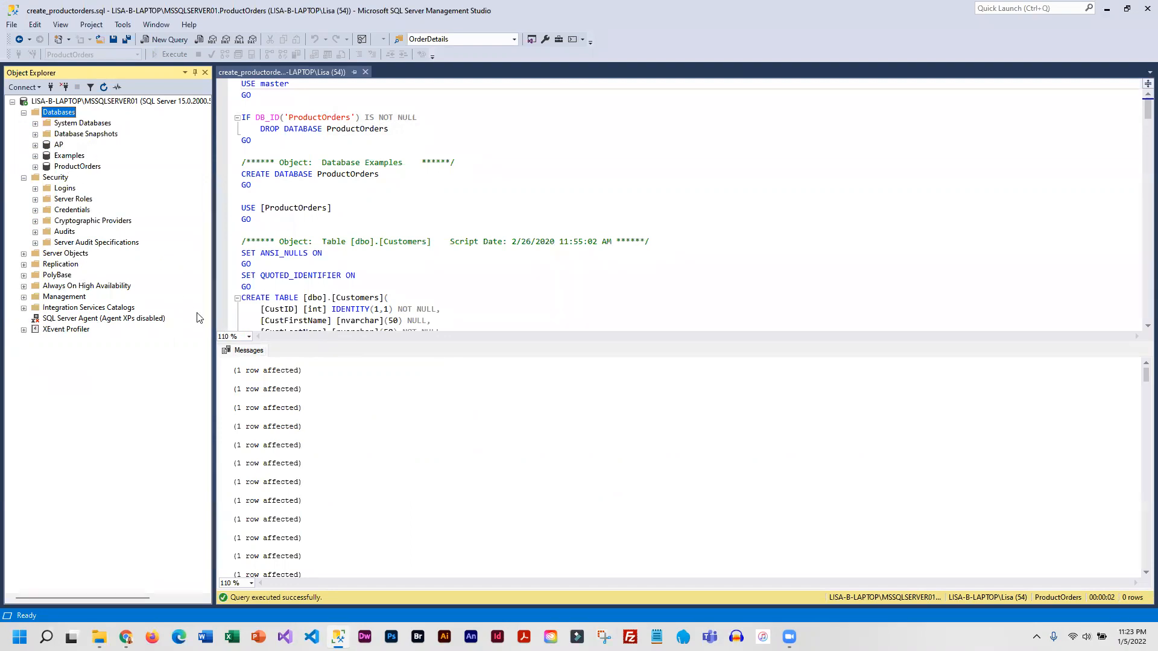
- Close the create_productorders.sql query and, in Chrome's course page, download the Northwind and Pub database archive to Downloads as SQL Server 2000 Sample Databases.zip
left_click(365, 72)
mouse_move(125, 636)
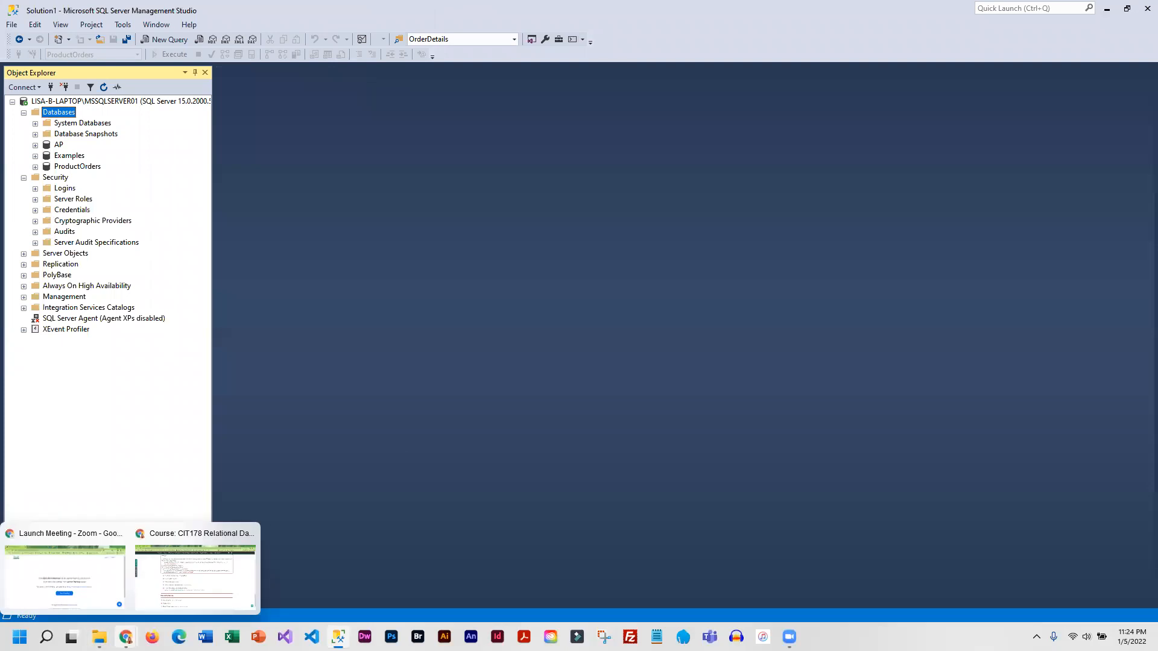
left_click(155, 587)
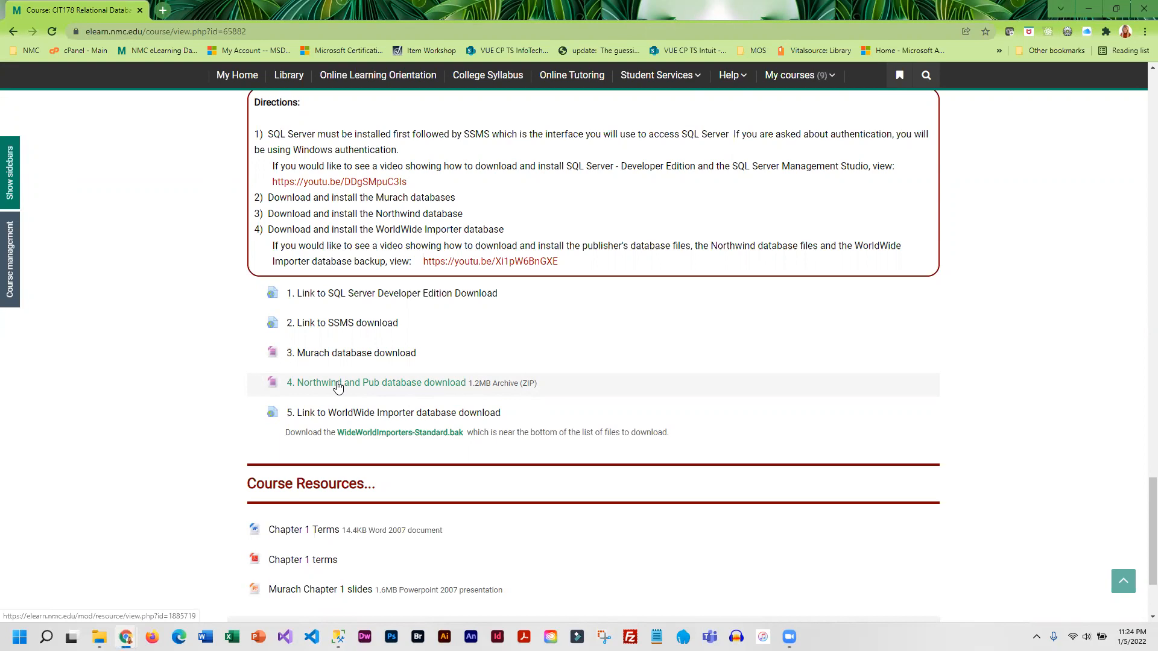
left_click(375, 385)
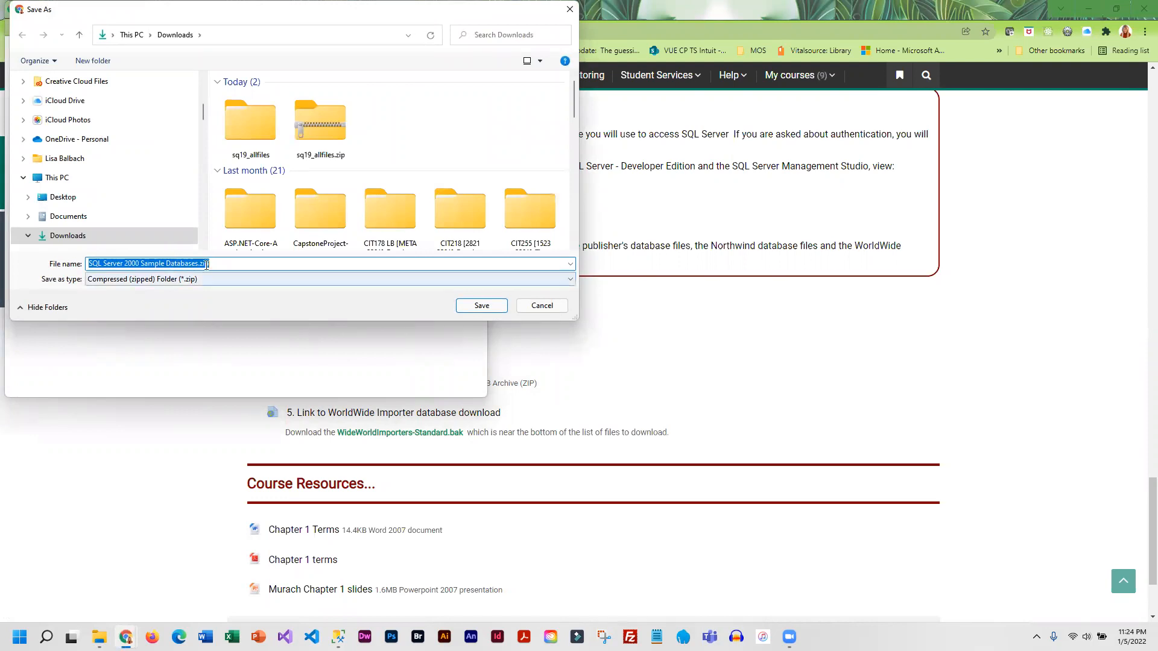
left_click(481, 305)
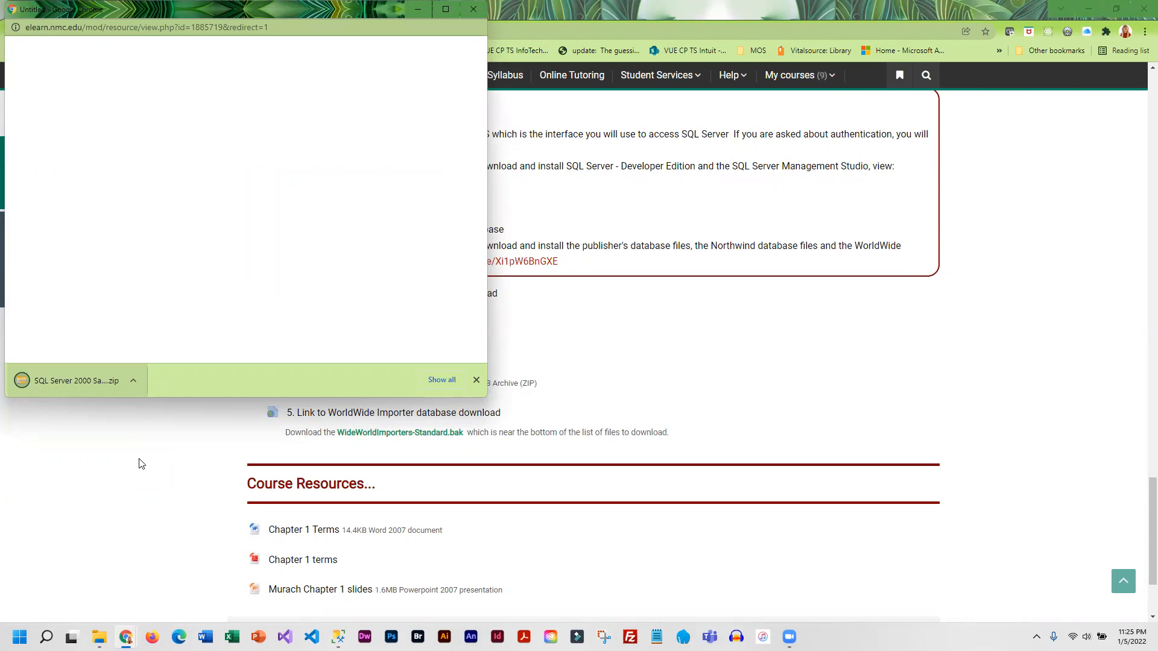
- Open the downloaded SQL Server 2000 Sample Databases.zip and extract all its files to the suggested folder in Downloads
left_click(84, 387)
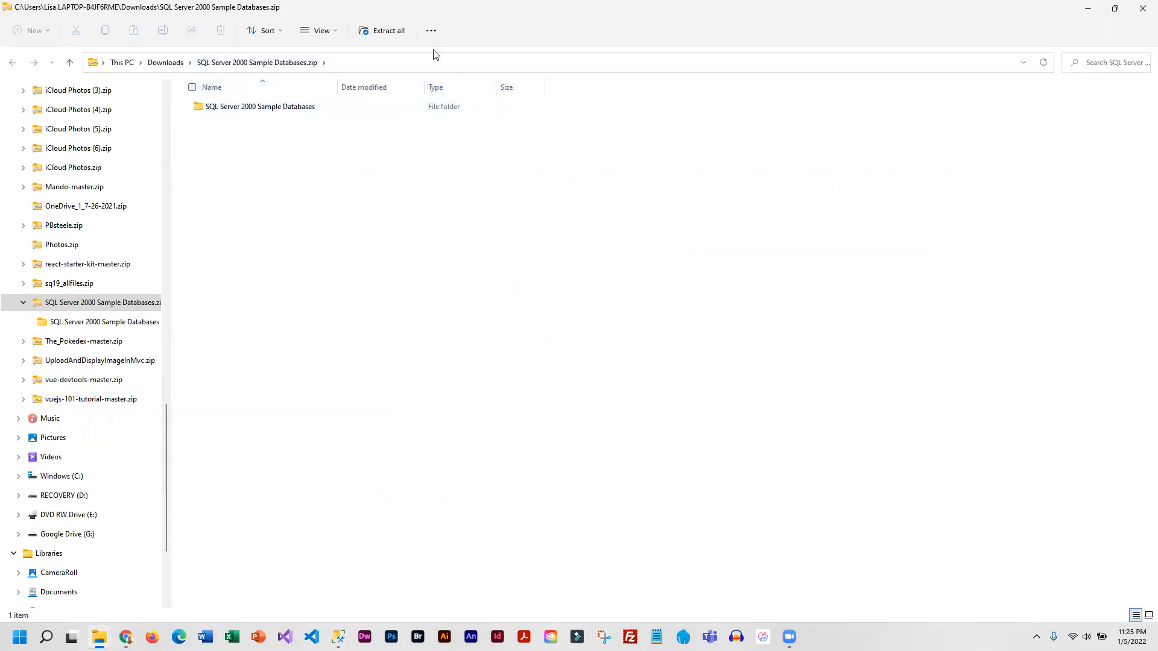
left_click(388, 32)
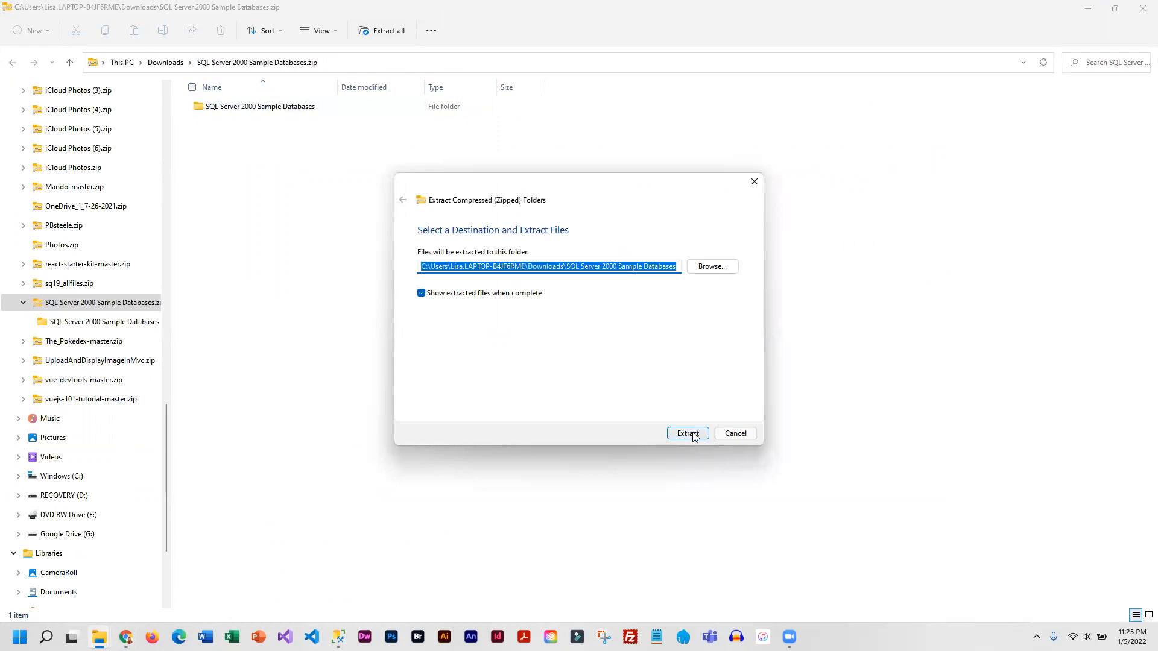
left_click(688, 434)
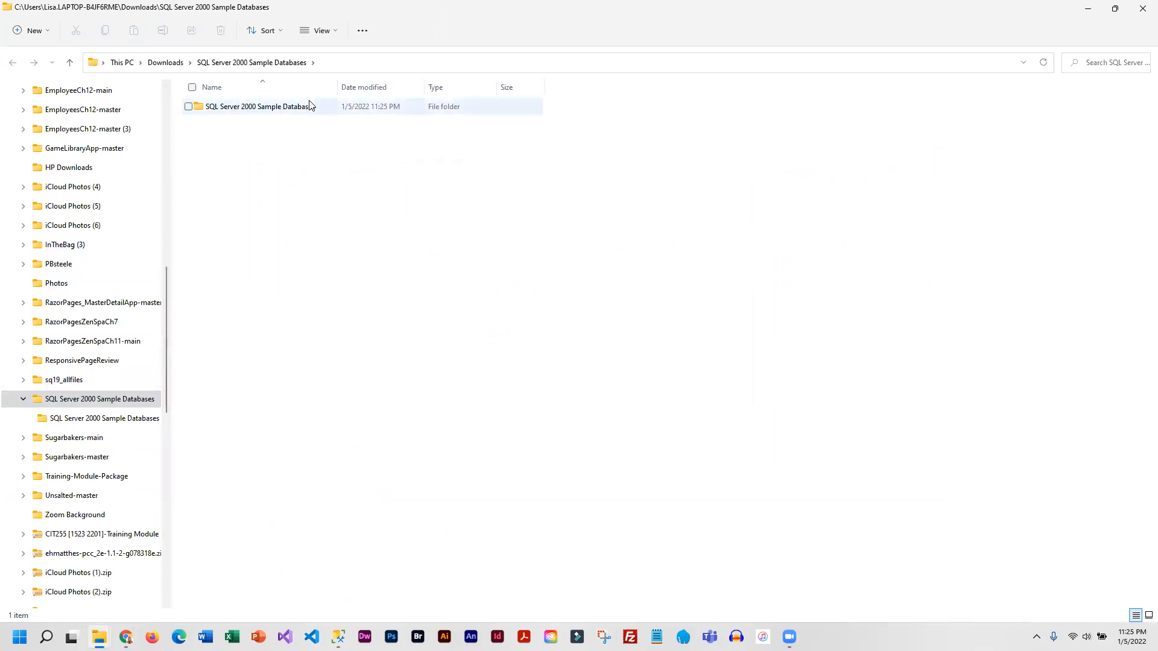
- Open instnwnd.sql from the extracted SQL Server 2000 Sample Databases folder in SQL Server Management Studio and look over its Northwind creation statements
double_click(200, 109)
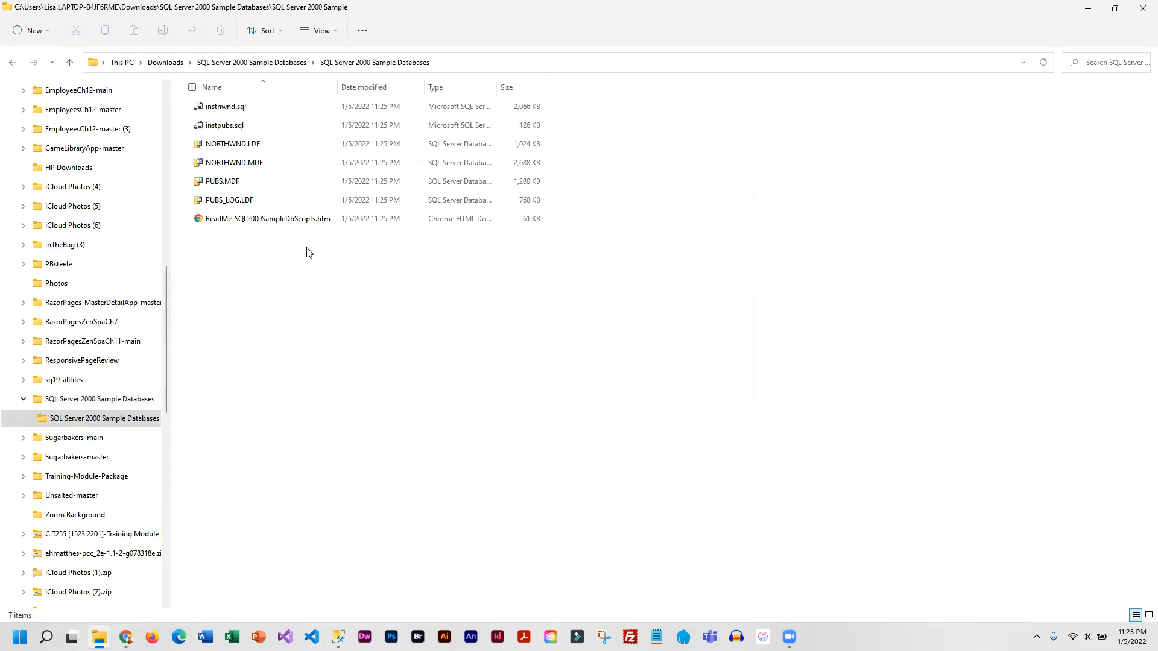
double_click(205, 108)
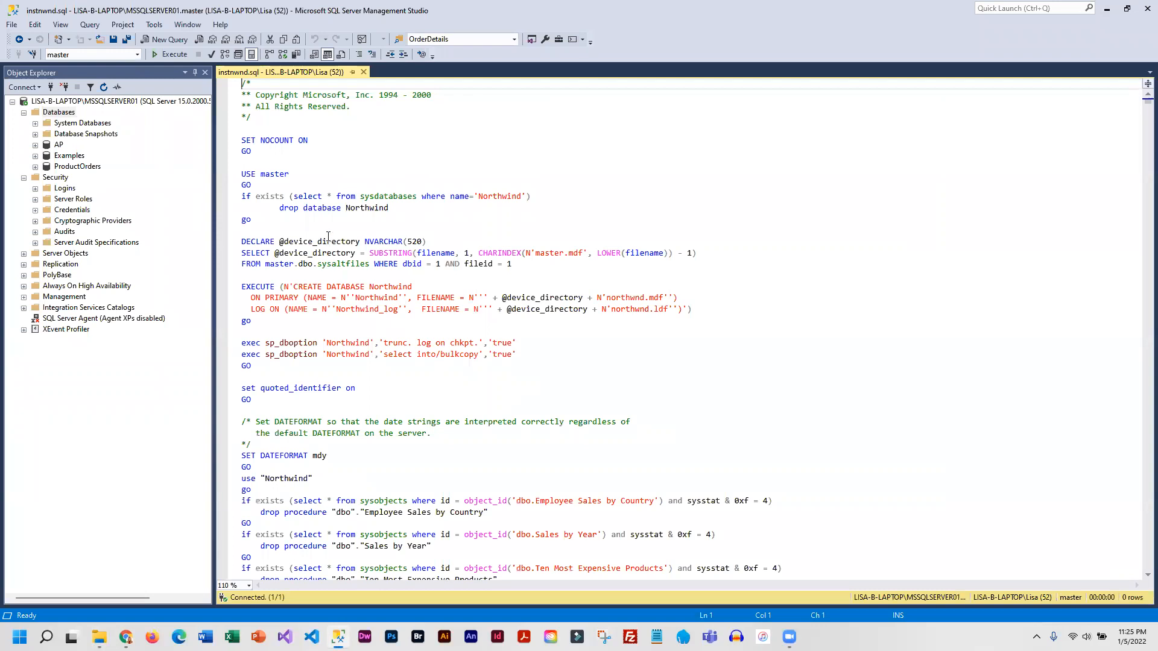
left_click_drag(345, 211, 389, 210)
left_click(494, 263)
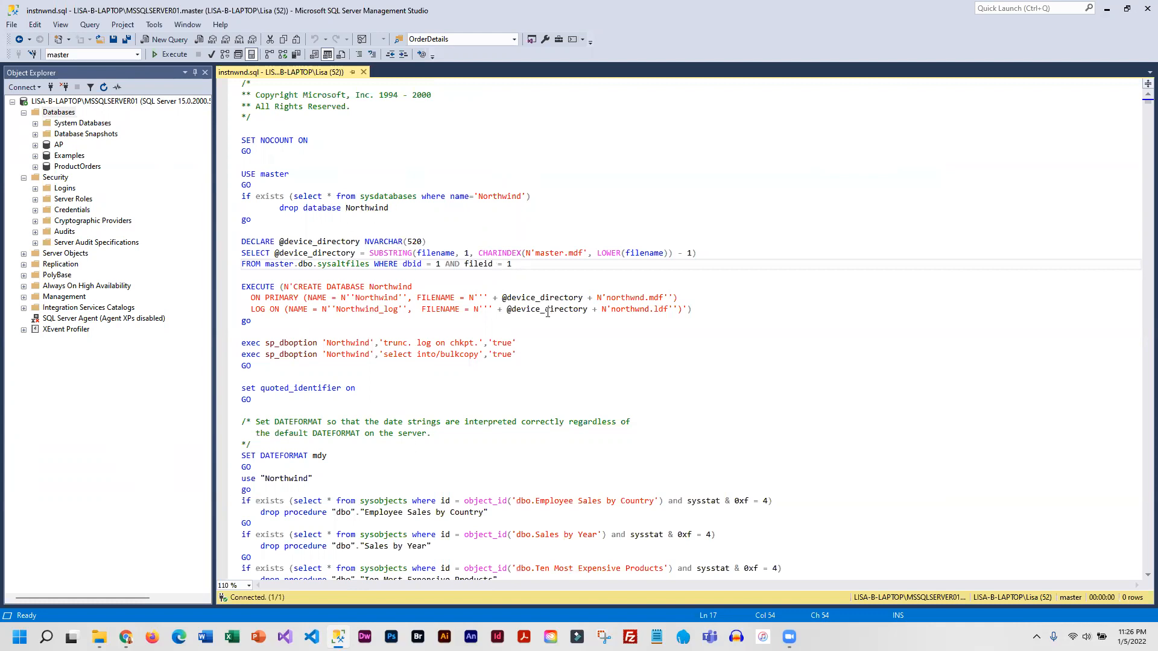
left_click(351, 151)
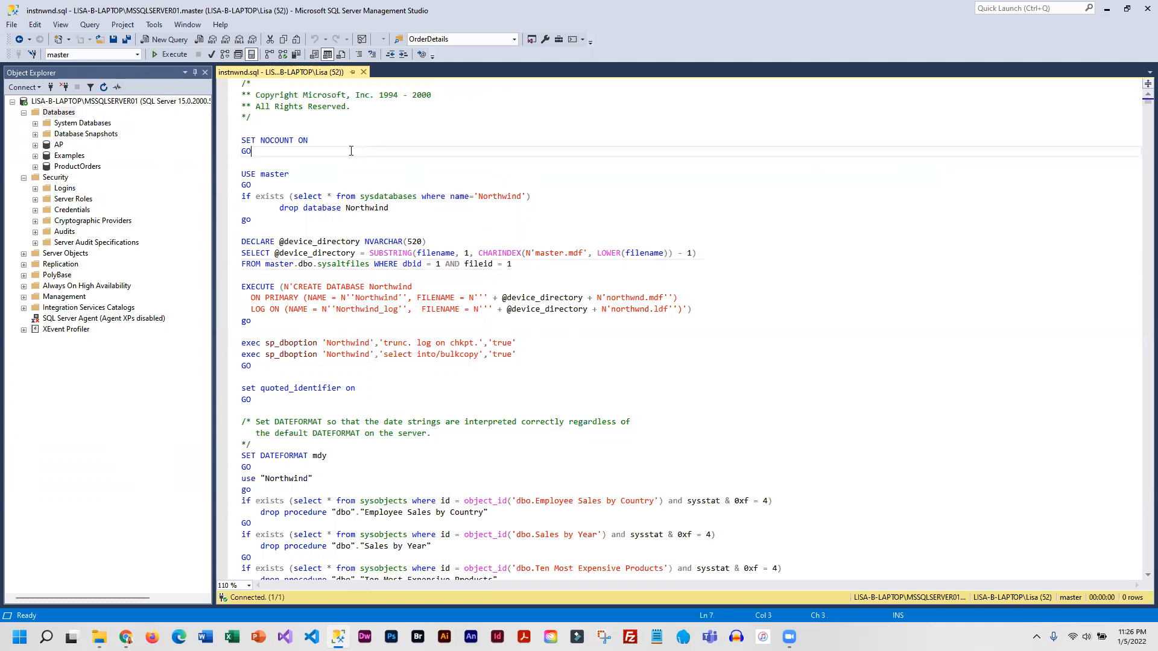
- Execute the instnwnd.sql script to create the Northwind database and check the stored procedure named in the messages
left_click(164, 54)
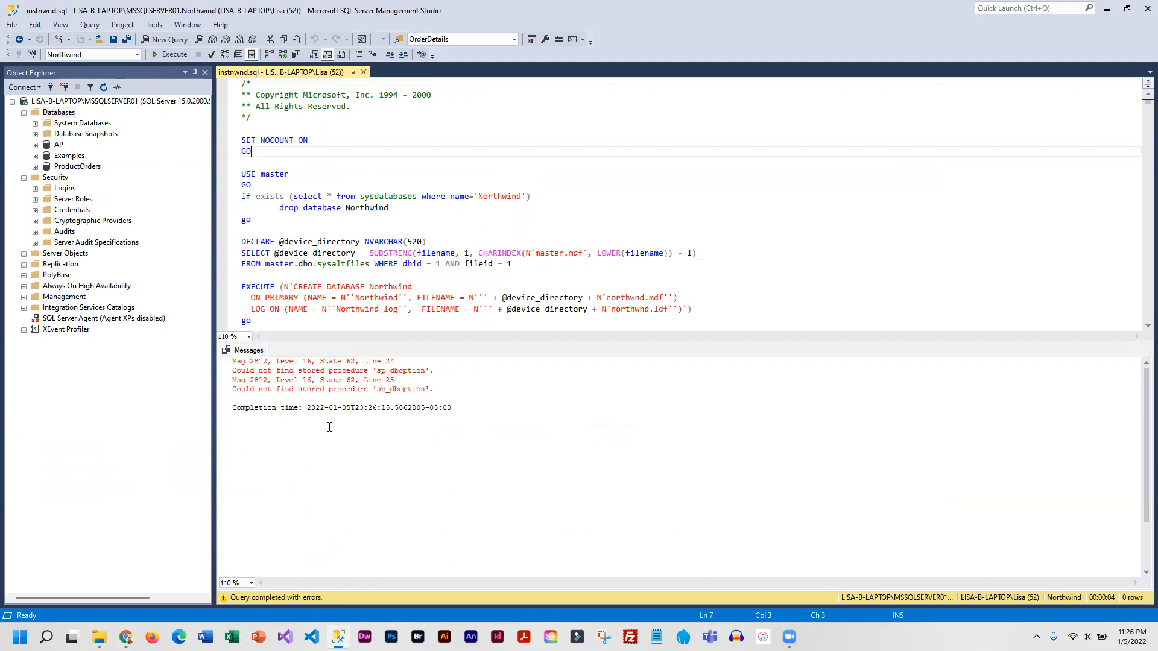
left_click_drag(377, 370, 408, 366)
double_click(410, 370)
left_click_drag(374, 389, 429, 389)
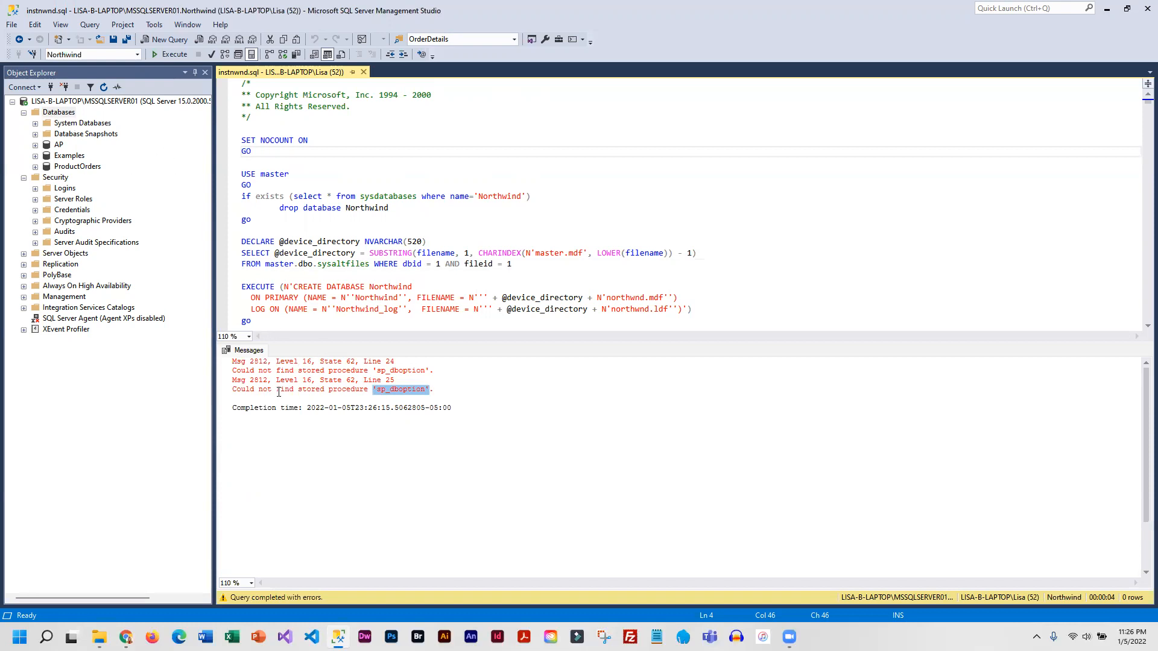
- Refresh the Databases list in Object Explorer and expand the tables of the Northwind database
right_click(59, 114)
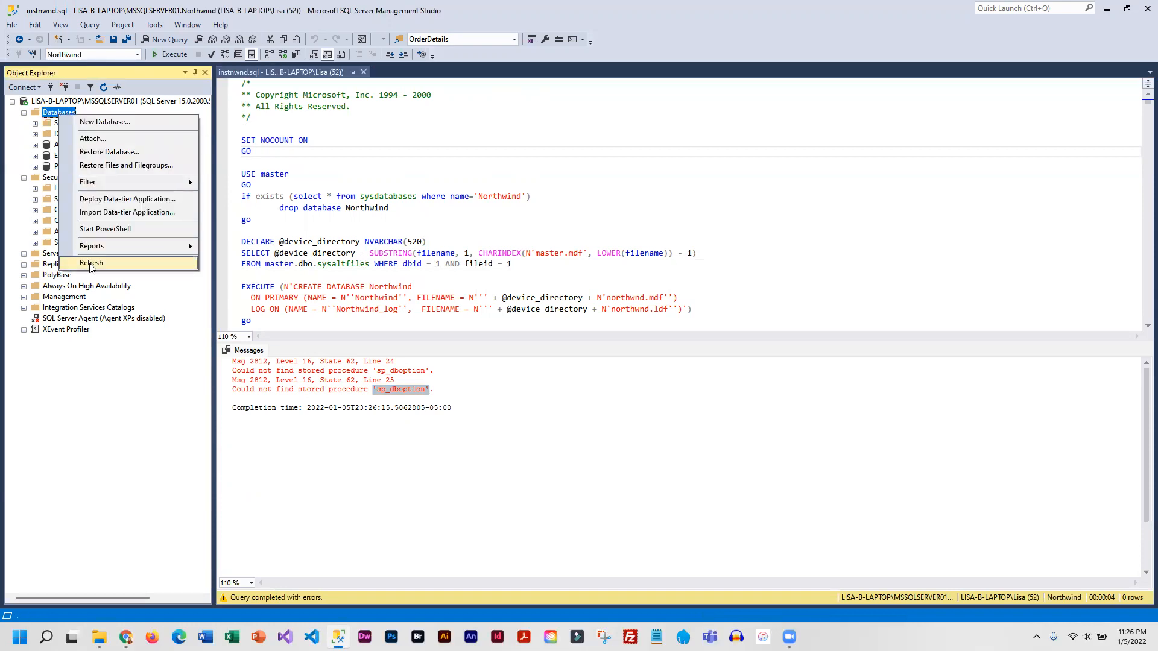
left_click(91, 263)
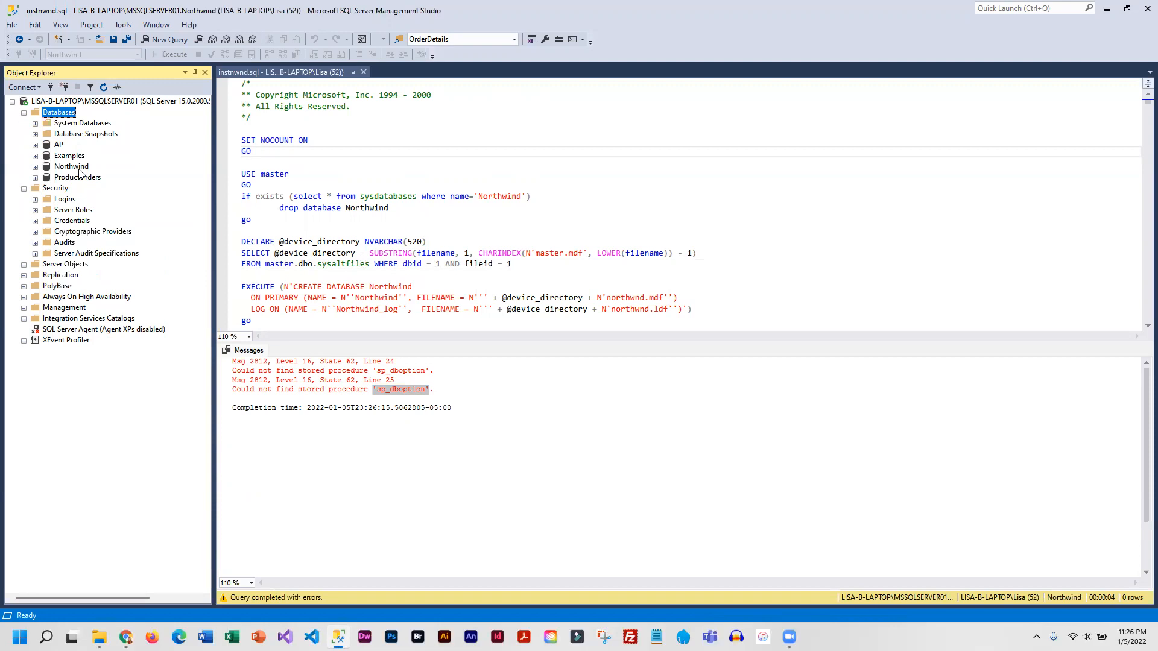
left_click(35, 167)
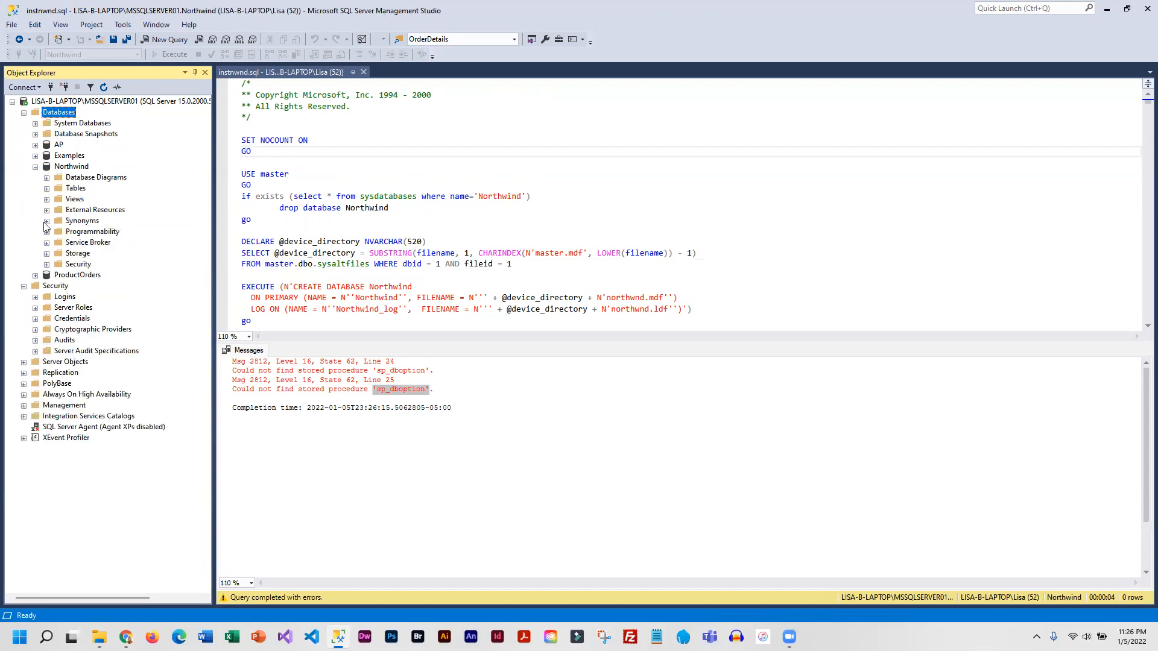
left_click(46, 188)
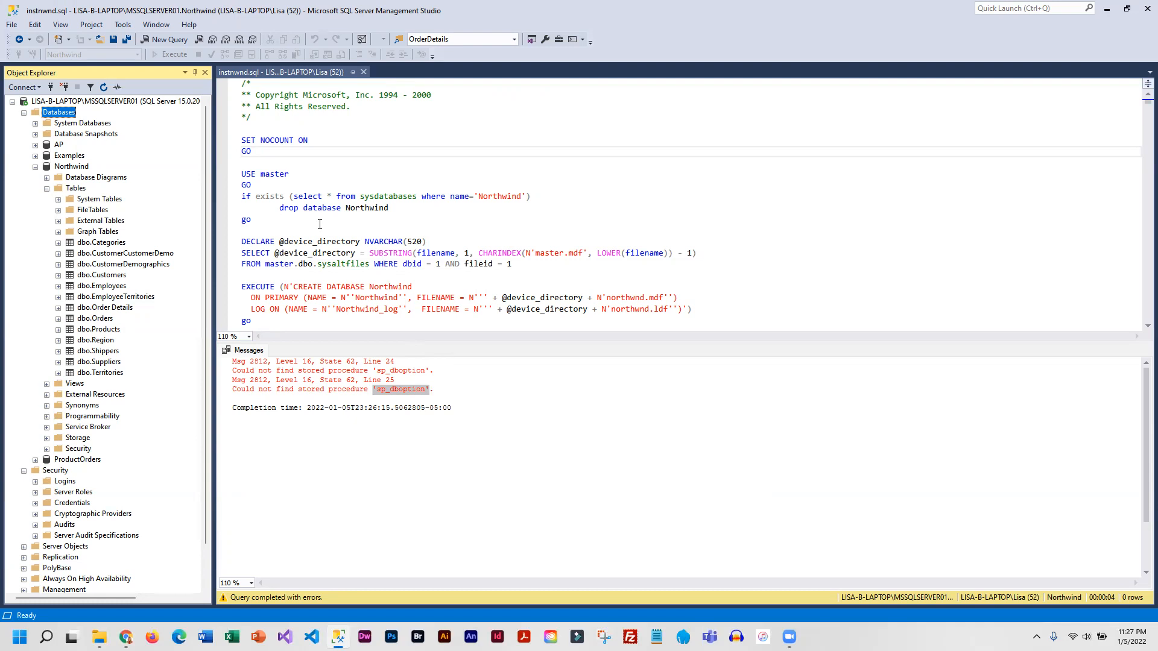
- Close the instnwnd.sql query and open instpubs.sql from the extracted SQL Server 2000 Sample Databases folder in File Explorer
left_click(363, 72)
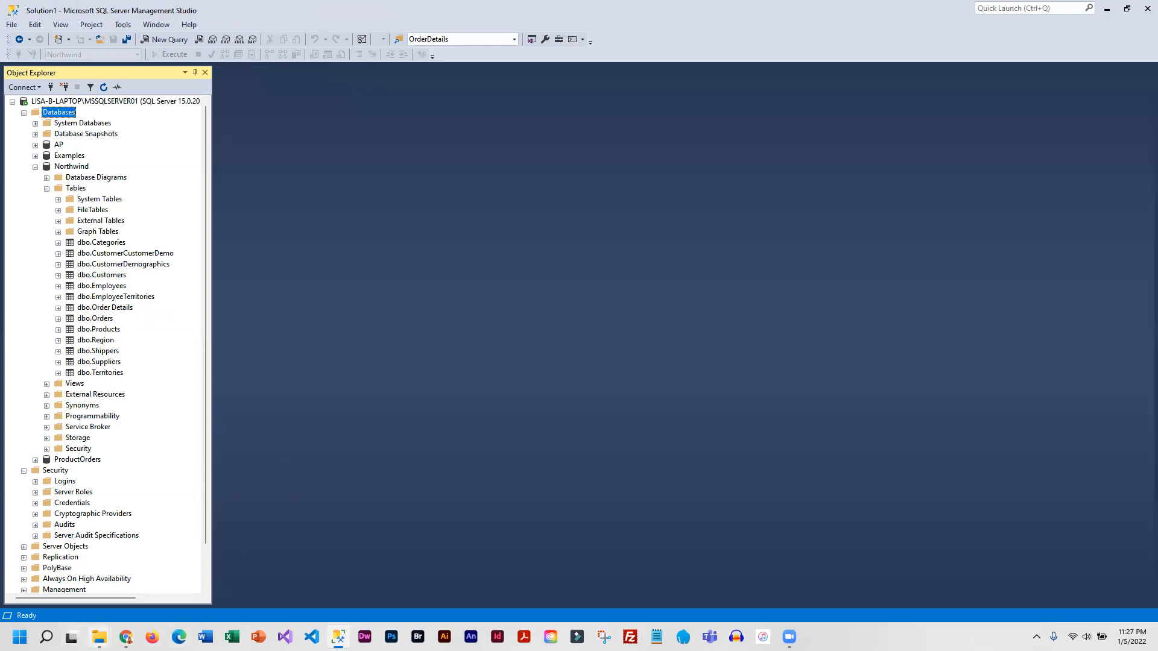
mouse_move(99, 637)
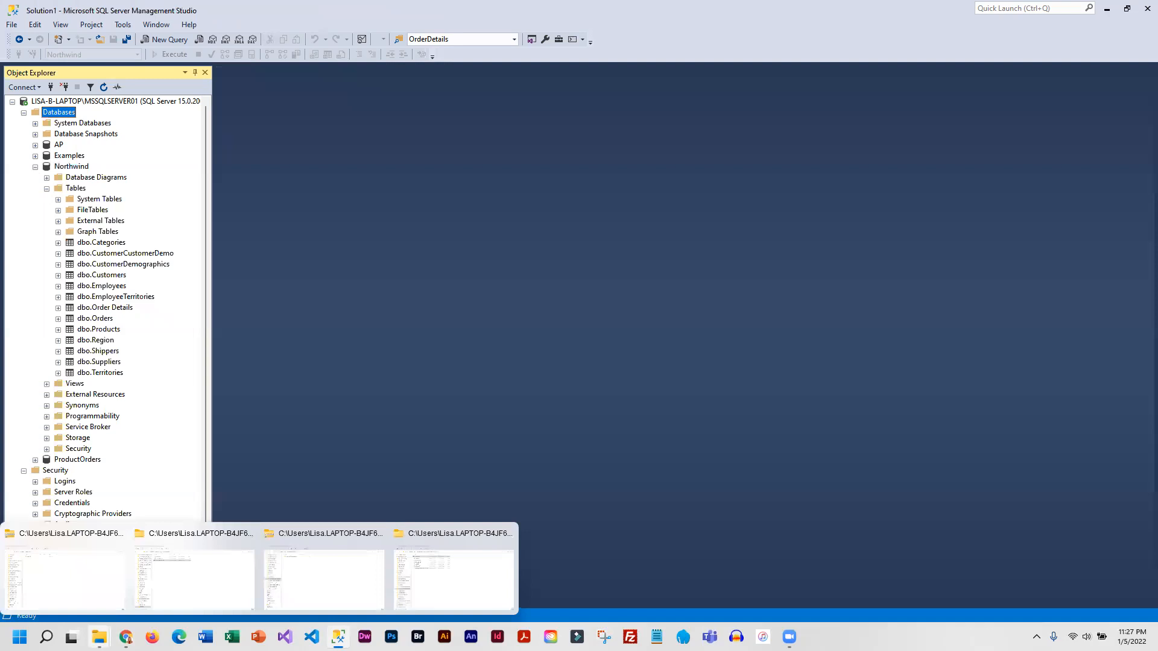
left_click(439, 573)
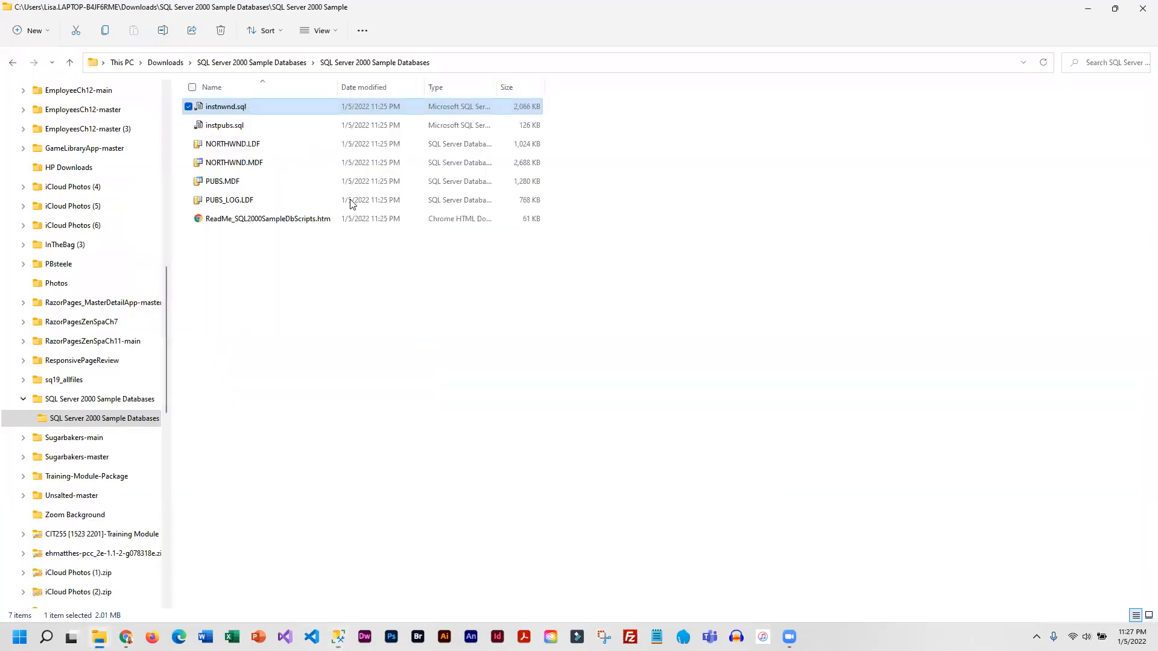
double_click(202, 127)
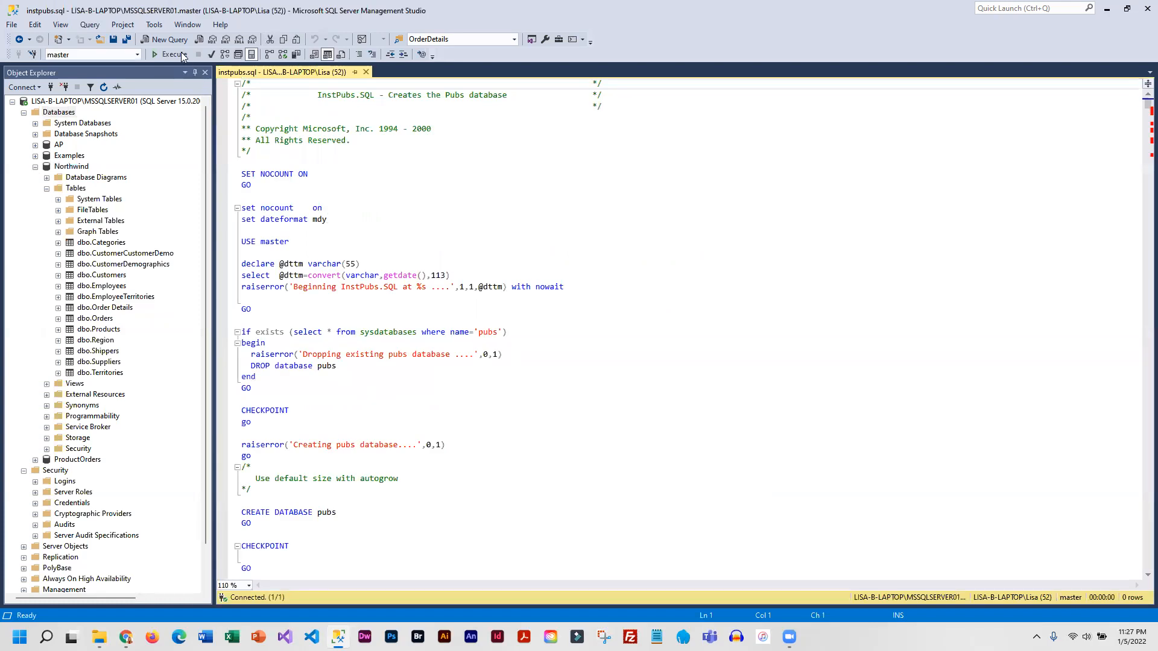
- Execute the instpubs.sql script to create the pubs database and read through the execution messages
left_click(168, 55)
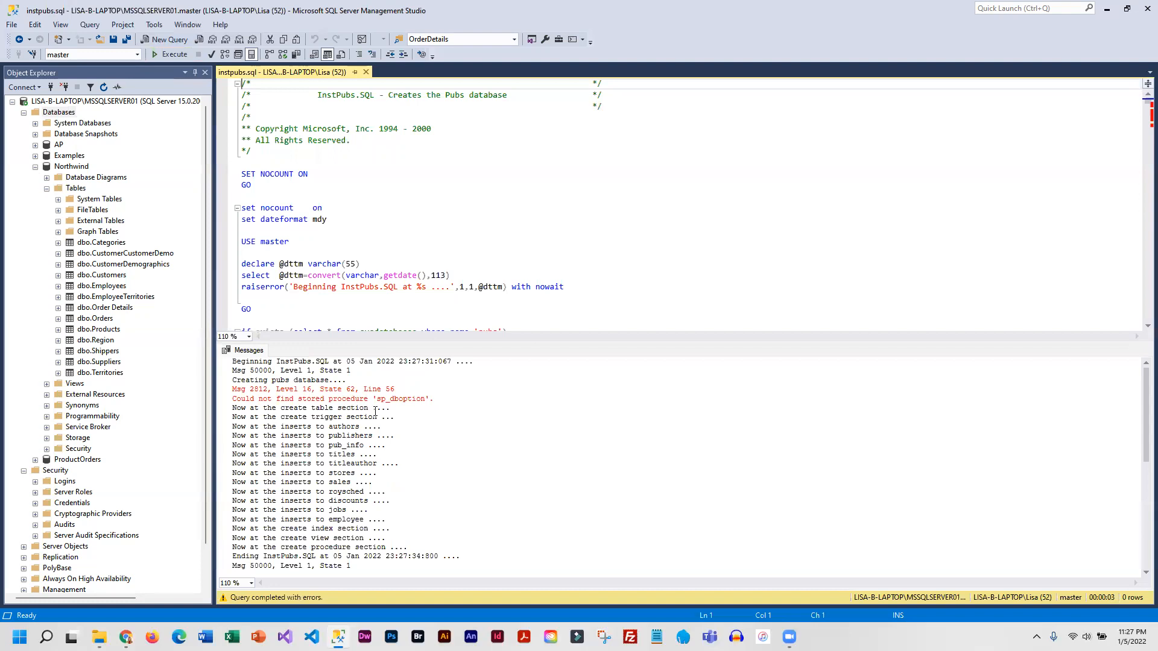
left_click_drag(374, 400, 417, 399)
scroll(106, 262, "down", 3)
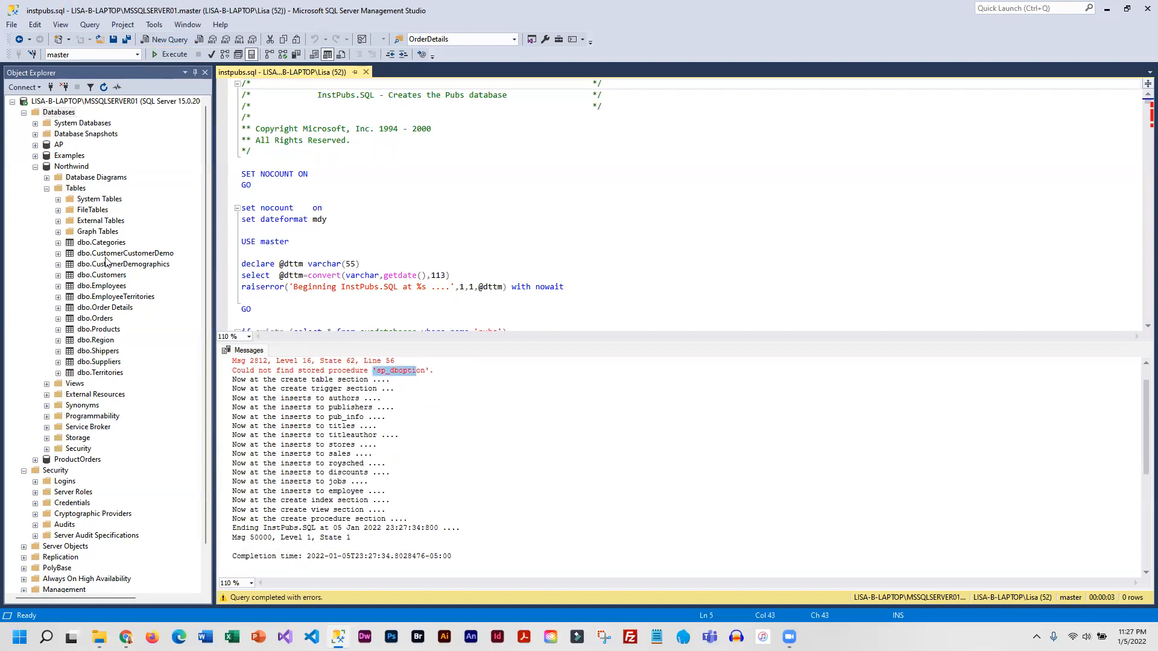
scroll(68, 228, "up", 3)
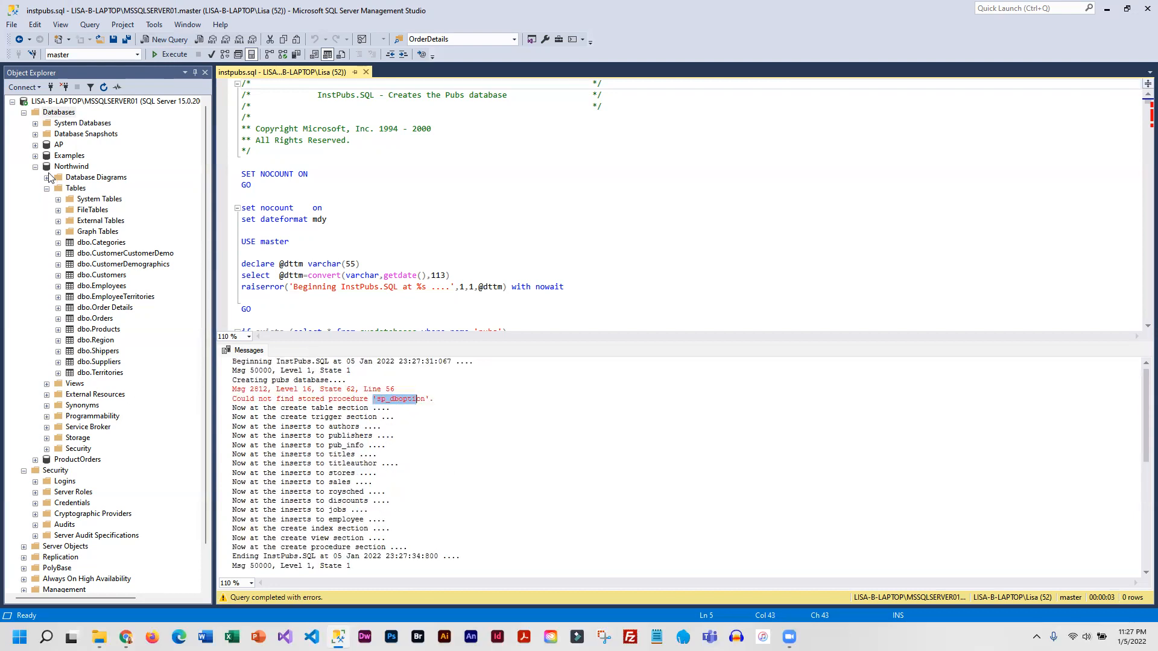
- Refresh the Databases list in Object Explorer and expand the tables of the pubs database
right_click(59, 113)
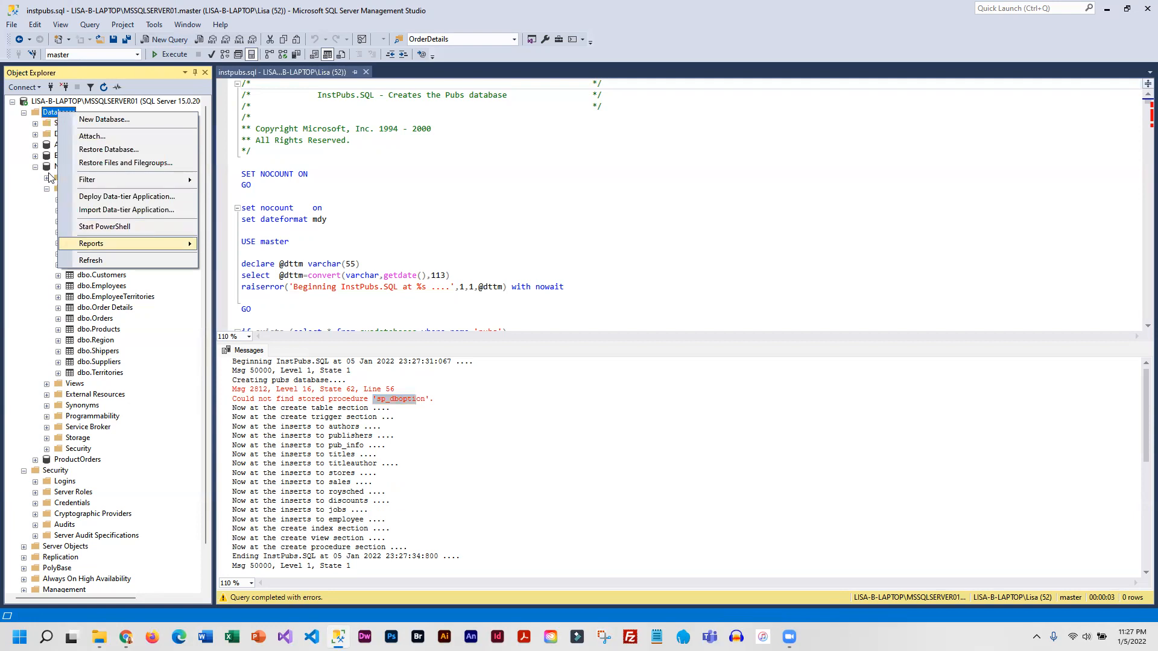
key("Return")
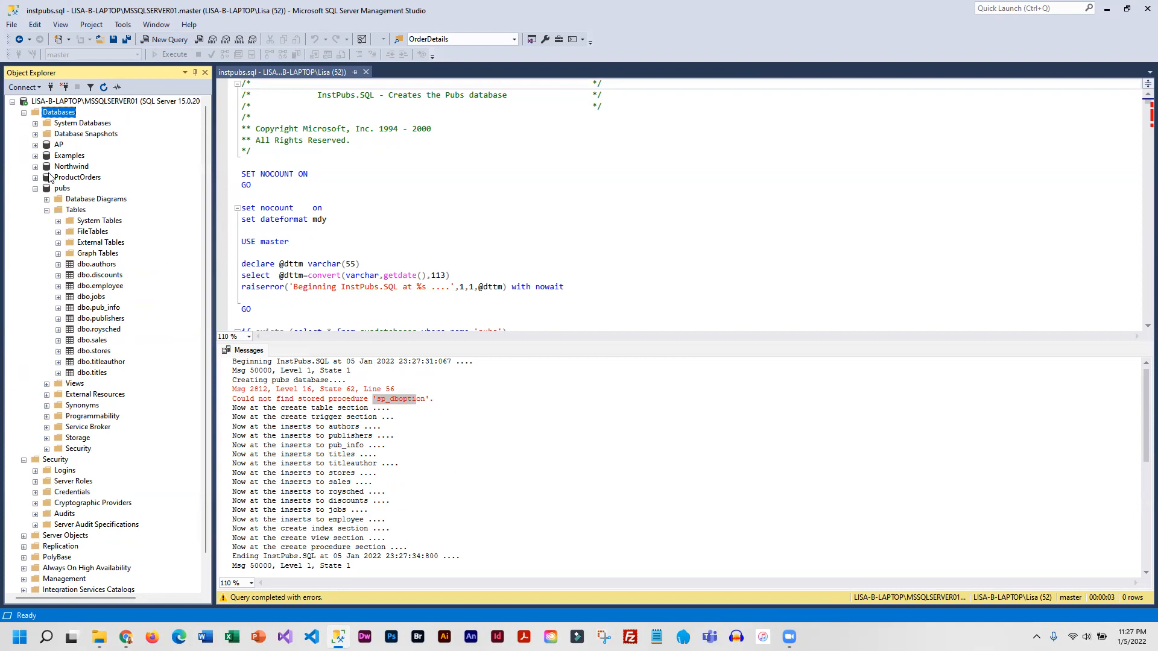
- Collapse the pubs database in Object Explorer and close the instpubs.sql query
left_click(35, 189)
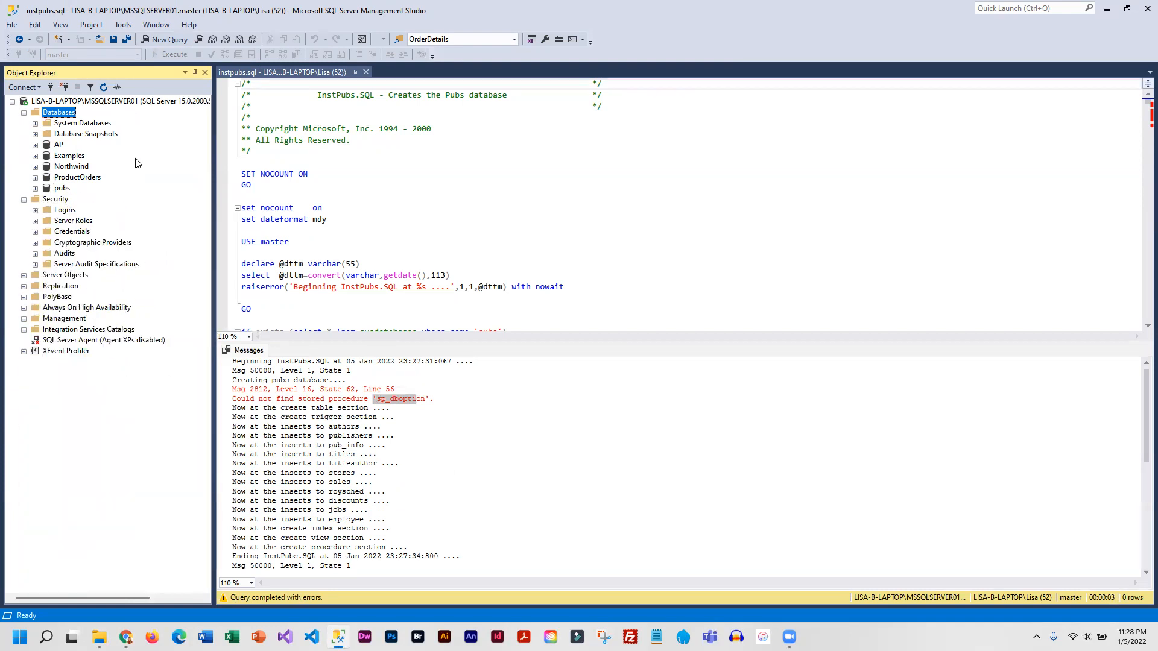
left_click(366, 72)
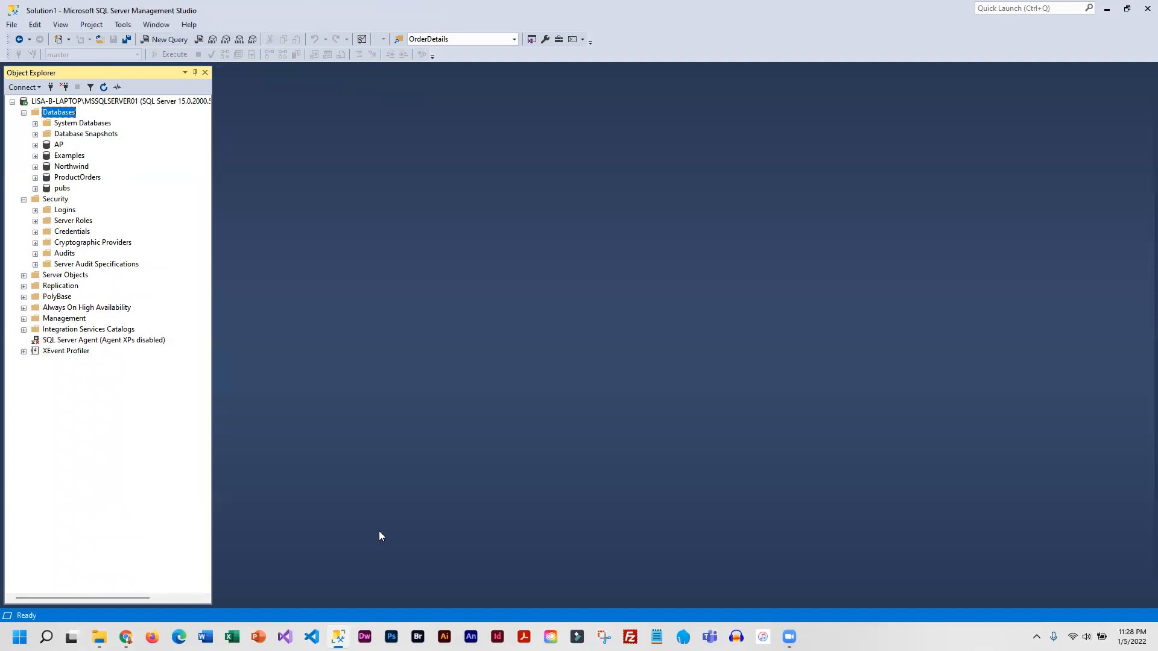
- Switch to the course page in Chrome and download WideWorldImporters-Standard.bak to the Downloads folder
mouse_move(126, 637)
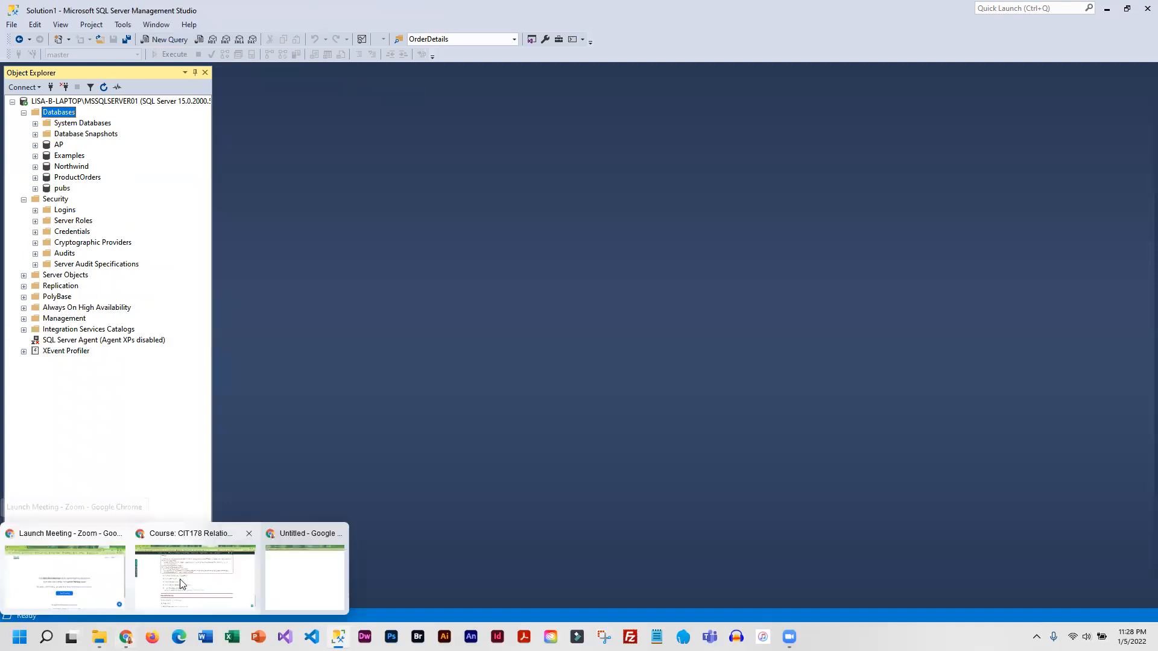
left_click(235, 561)
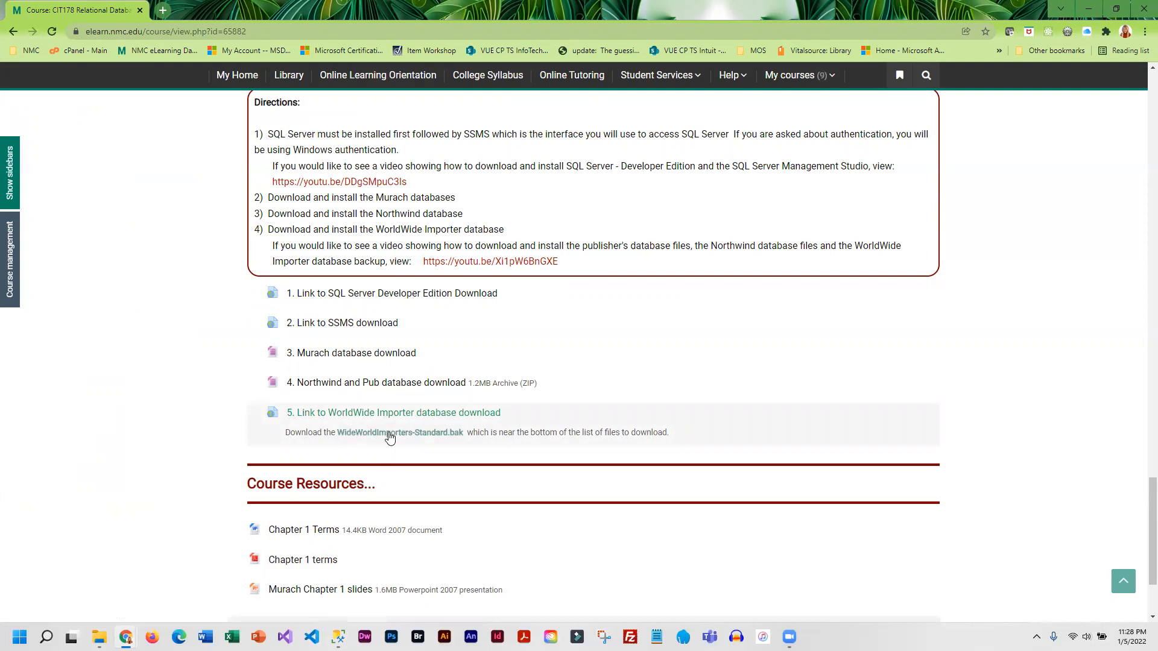
left_click(421, 437)
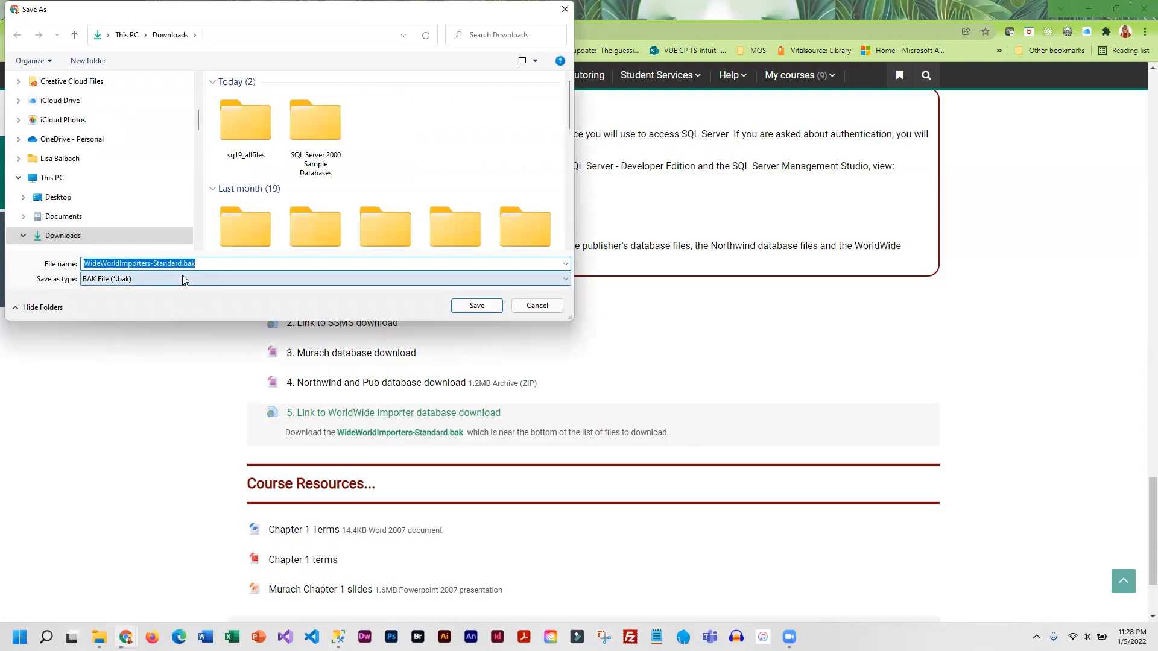
left_click(477, 306)
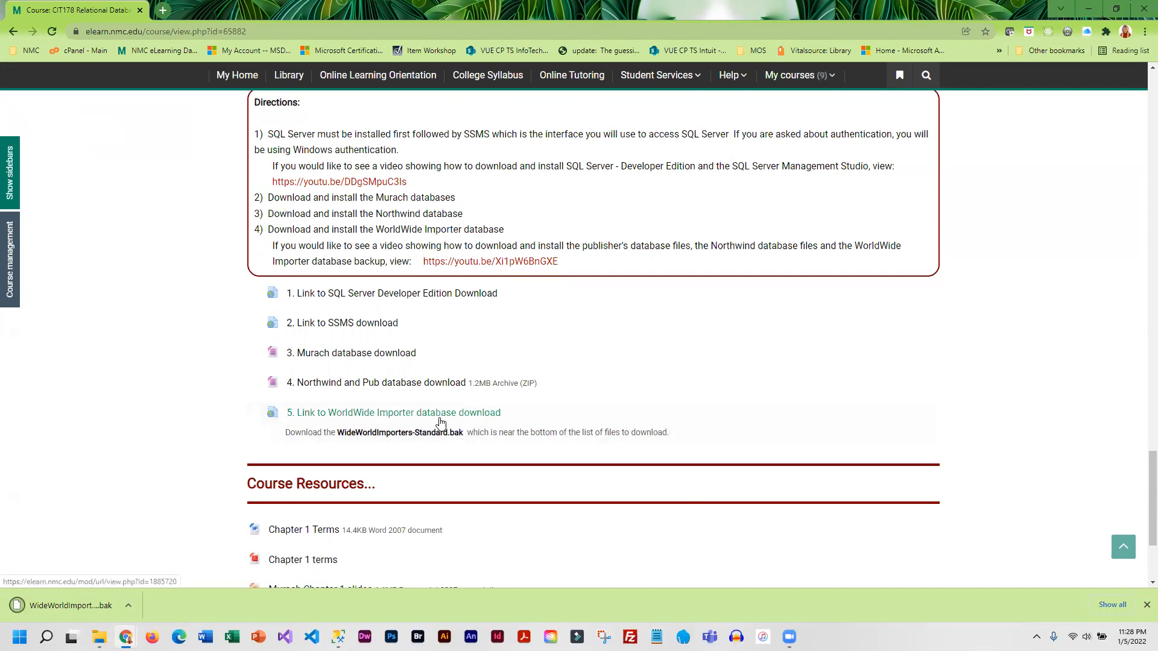
- Open the WorldWide Importer database download link and examine the release page's list of backup files for the Standard version
left_click(480, 413)
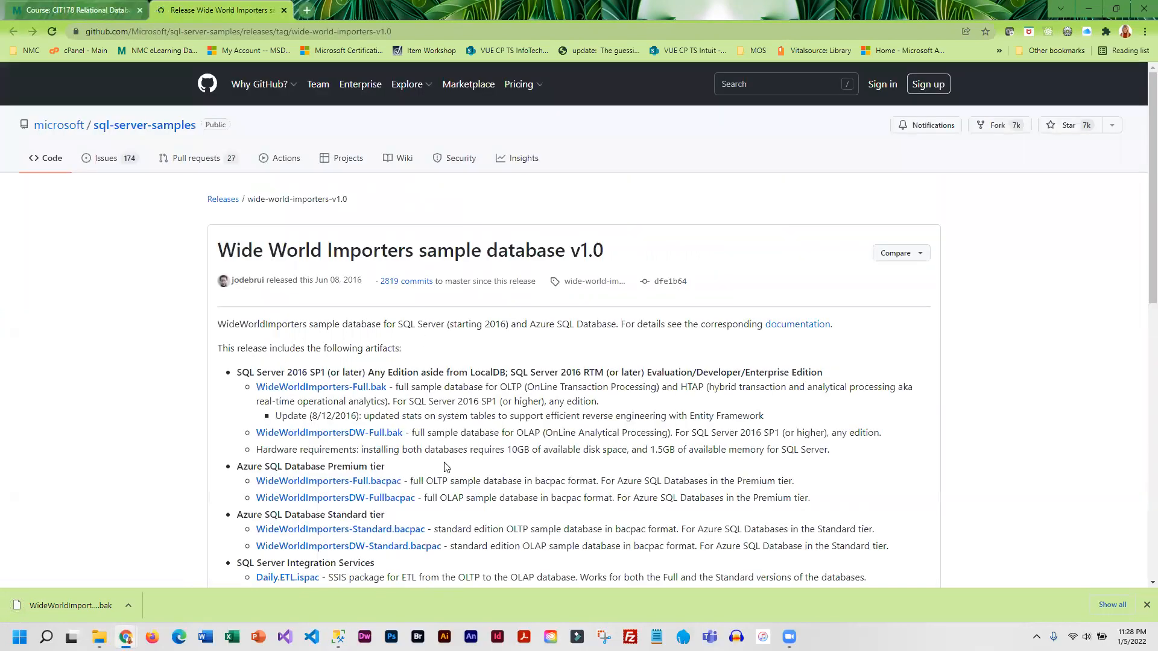
scroll(209, 473, "down", 2)
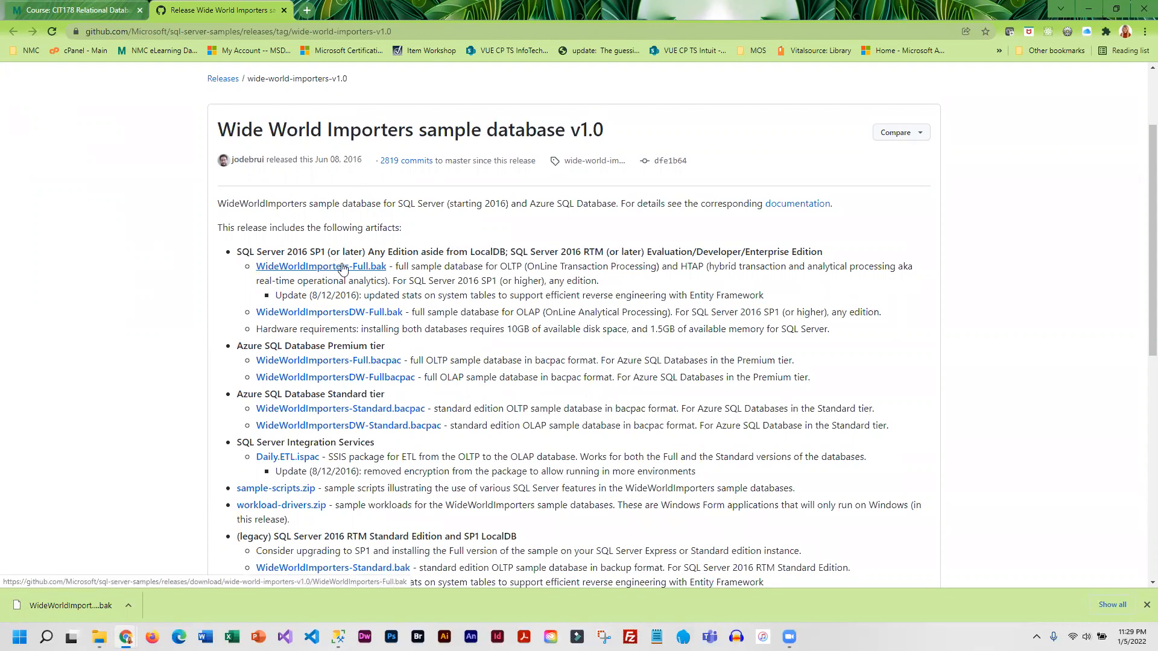
scroll(174, 461, "down", 5)
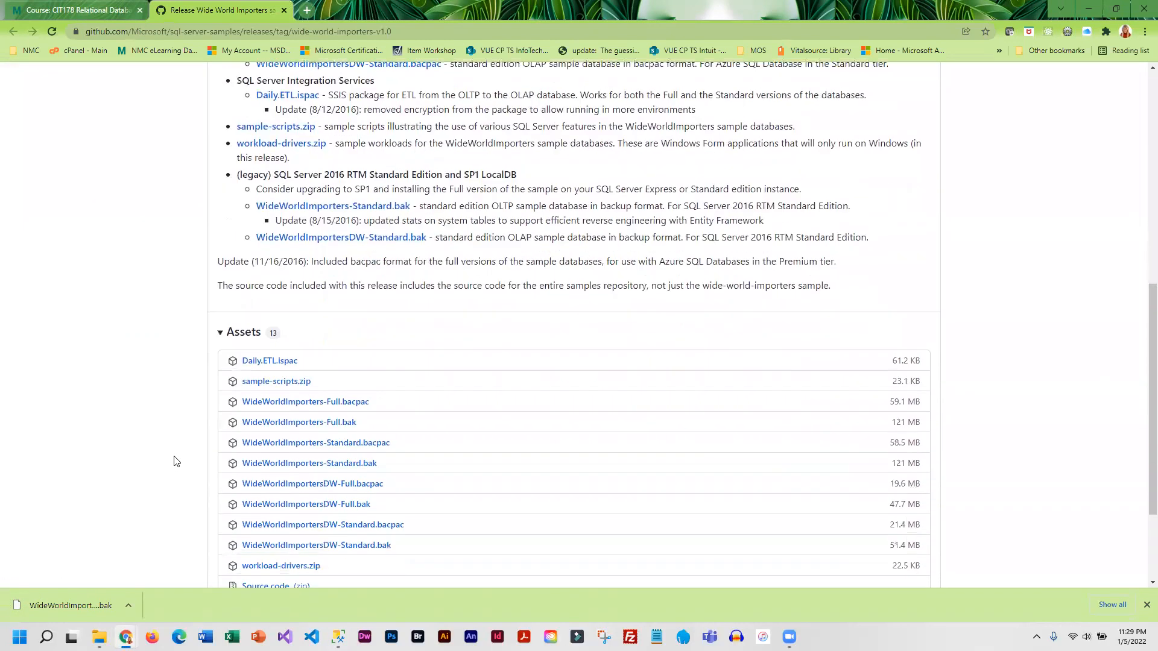
scroll(174, 463, "up", 1)
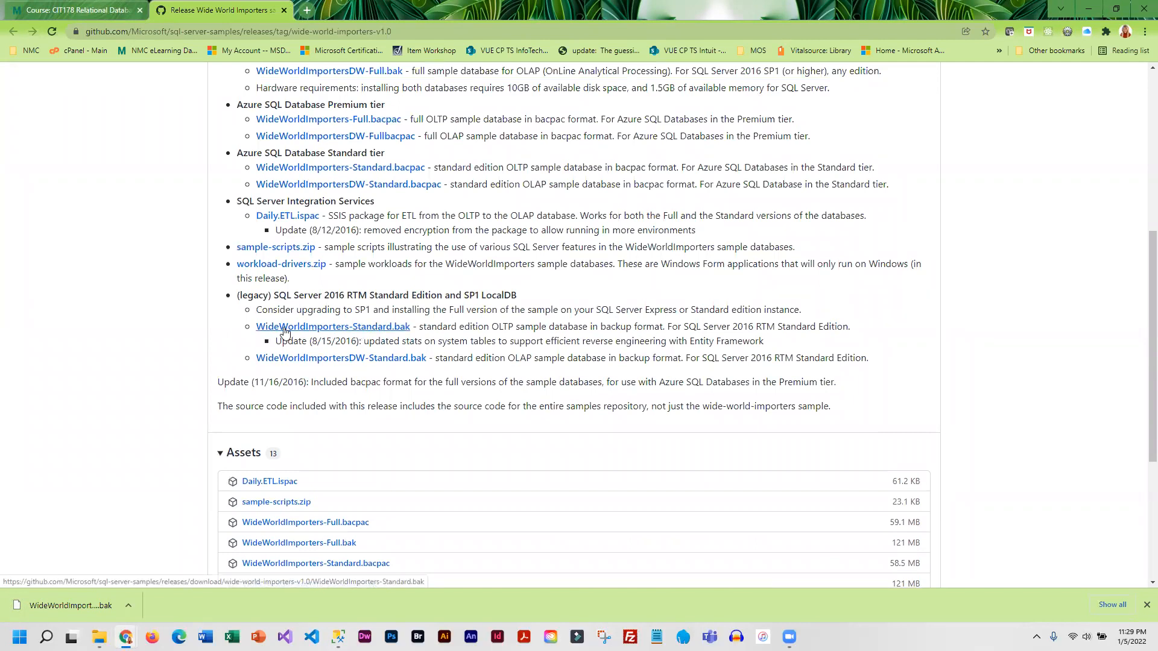
scroll(106, 256, "up", 2)
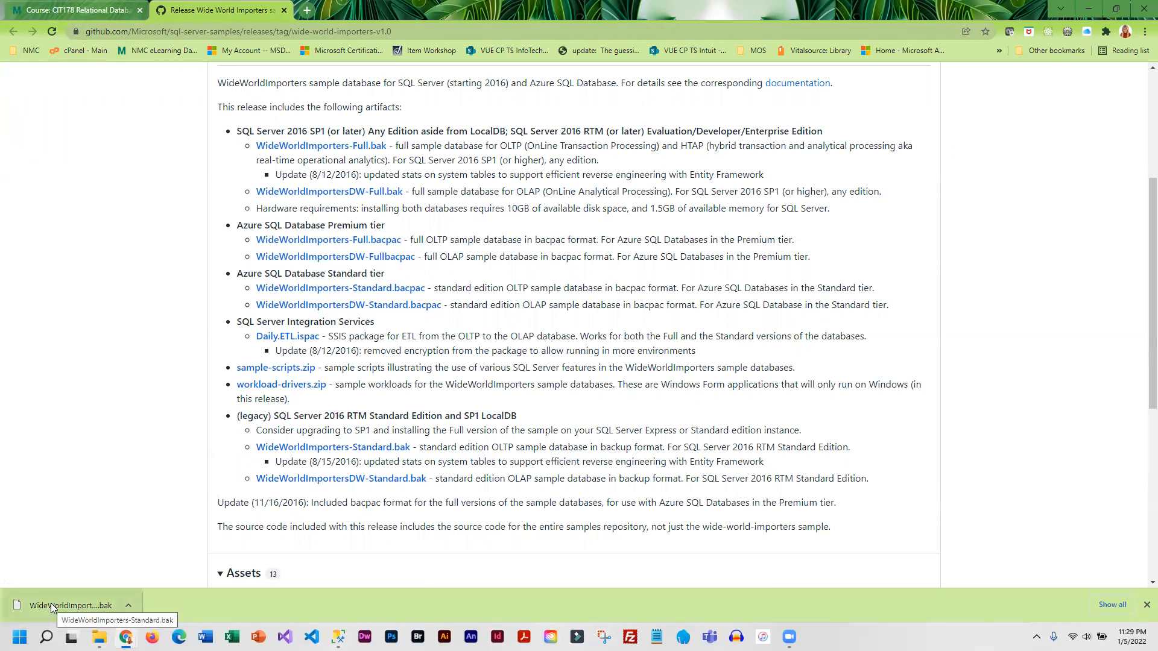
- Switch to File Explorer and go to the Downloads folder to check for the downloaded WideWorldImporters-Standard.bak
mouse_move(100, 636)
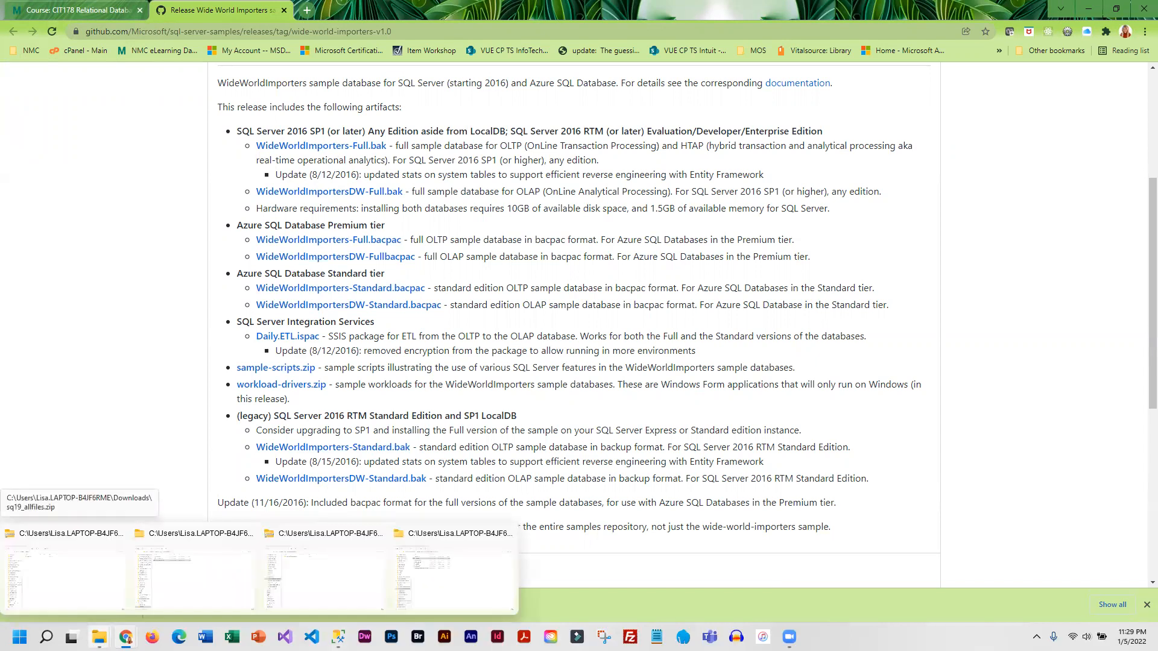
left_click(420, 578)
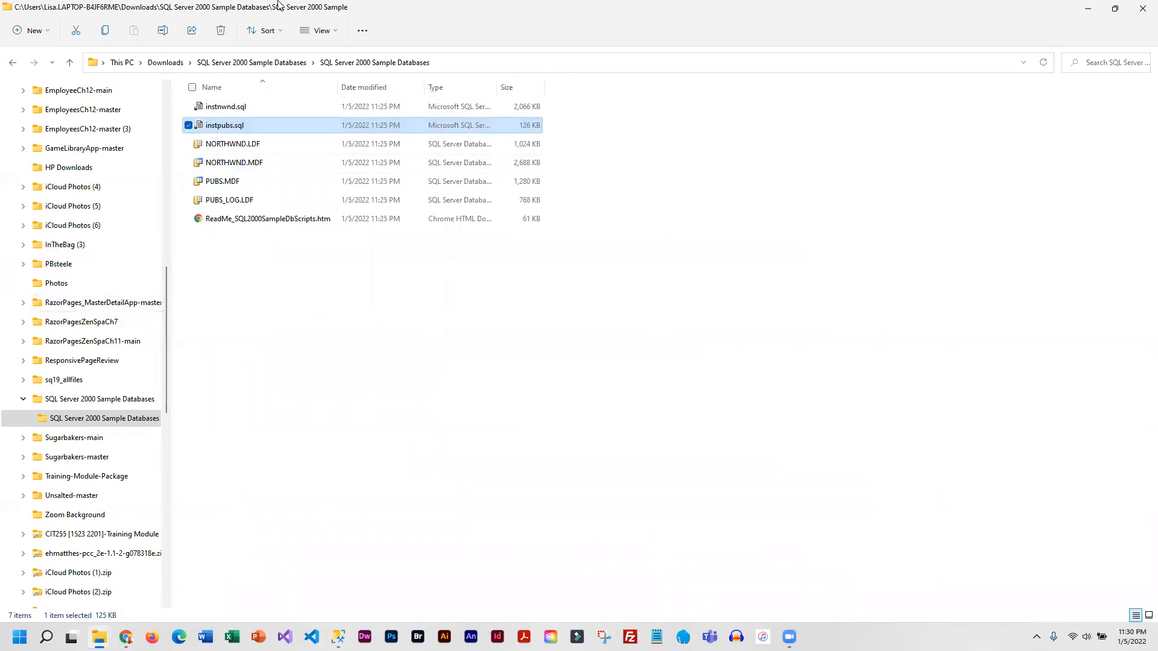
left_click(166, 64)
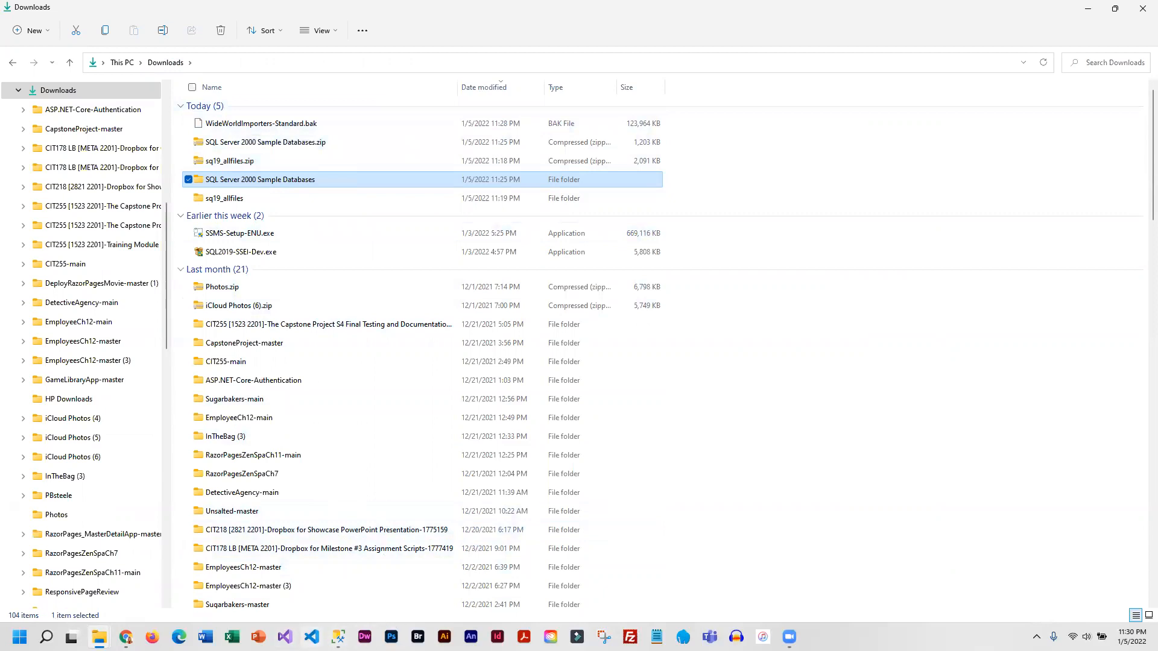
- In SQL Server Management Studio, begin a database restore with Device as the source and start adding a backup file
left_click(338, 636)
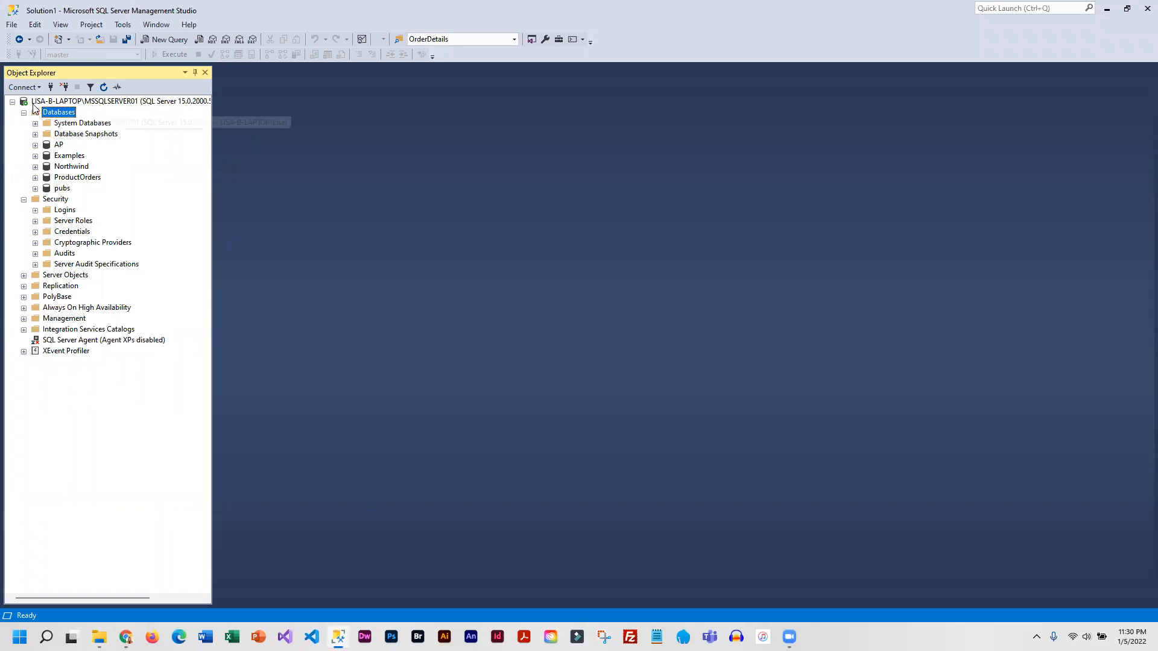
right_click(66, 115)
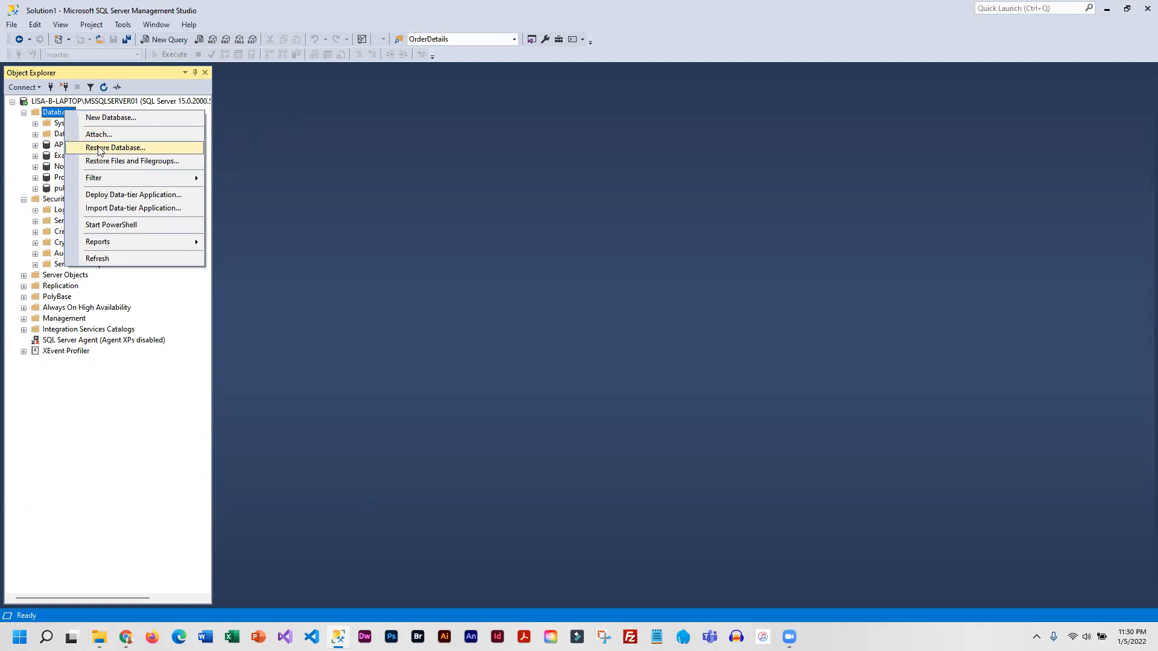
left_click(143, 149)
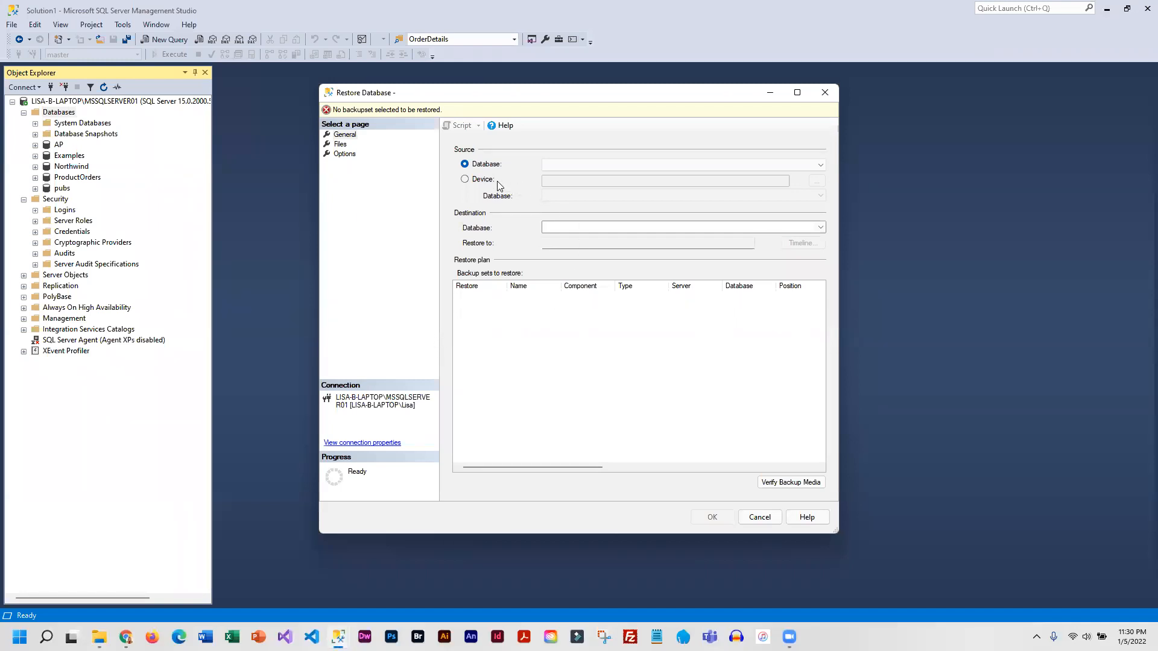
left_click(464, 179)
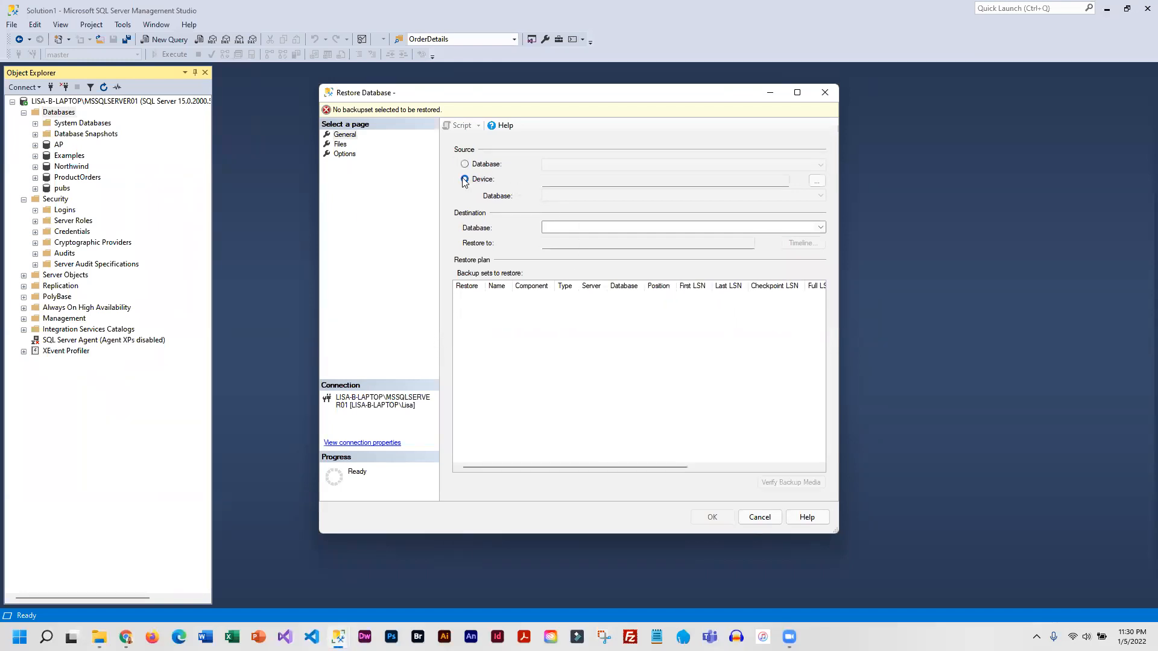
left_click(815, 183)
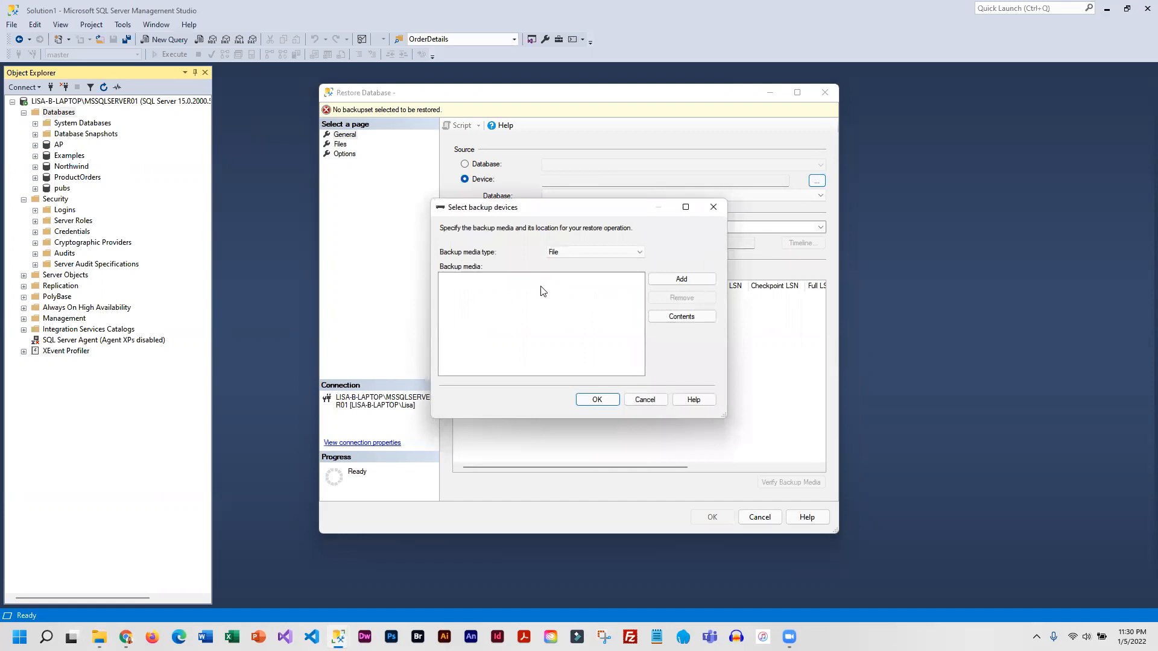
left_click(707, 282)
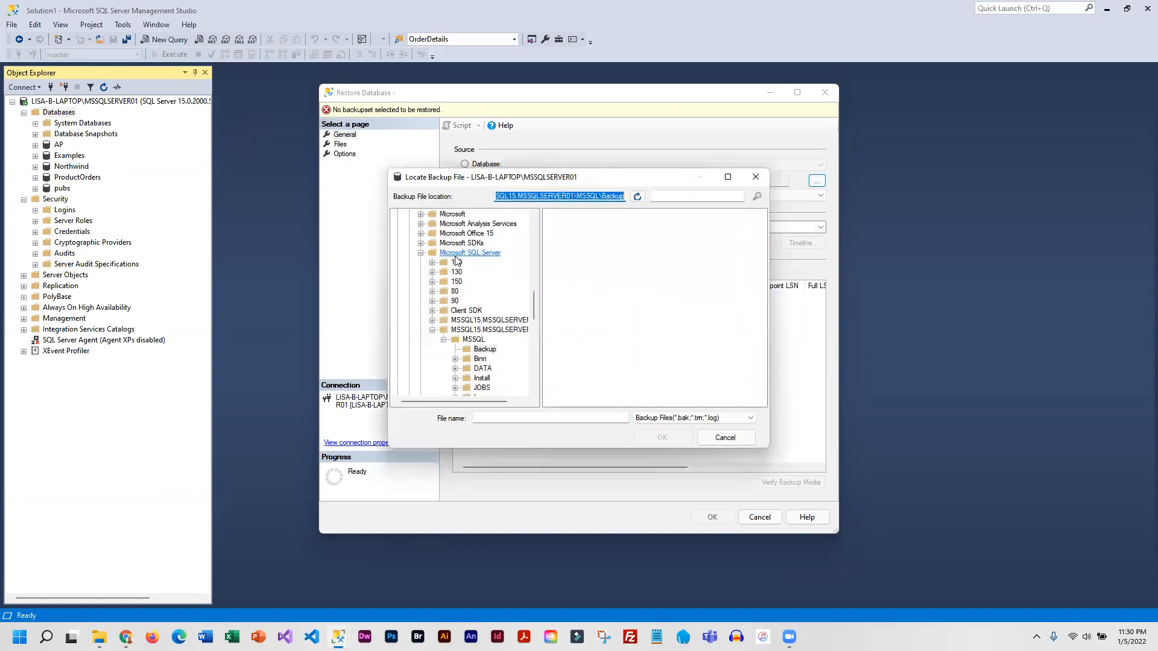
- Look through the Users folder and the personal profile folder in Locate Backup File for the downloaded backup
left_click_drag(533, 308, 558, 378)
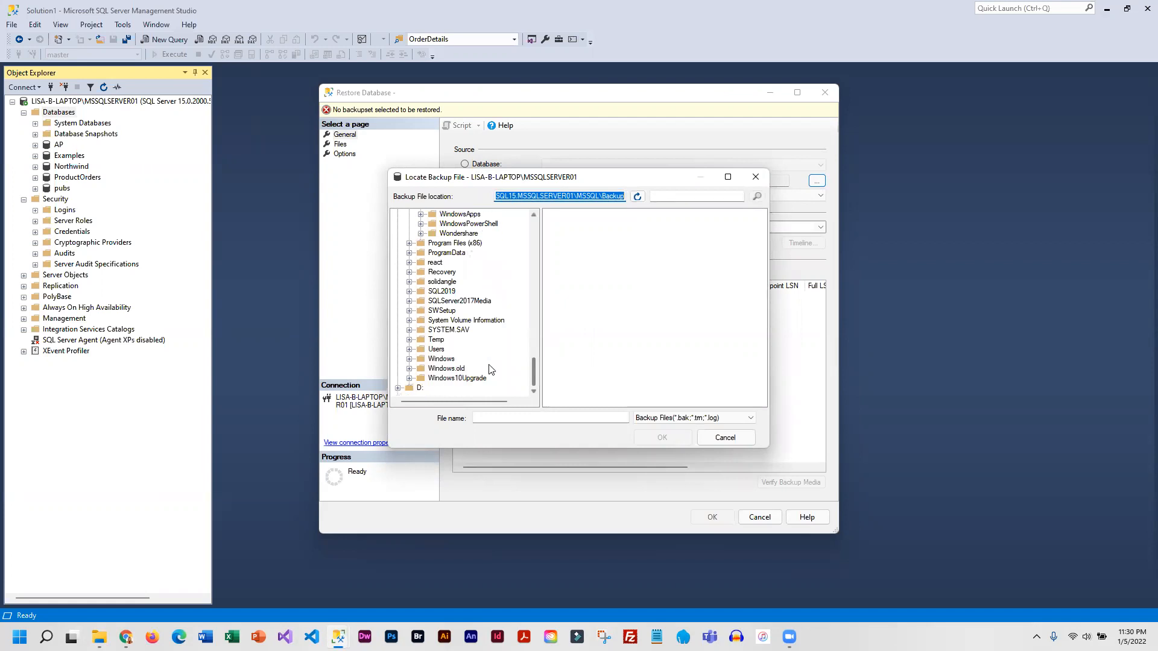
left_click(409, 350)
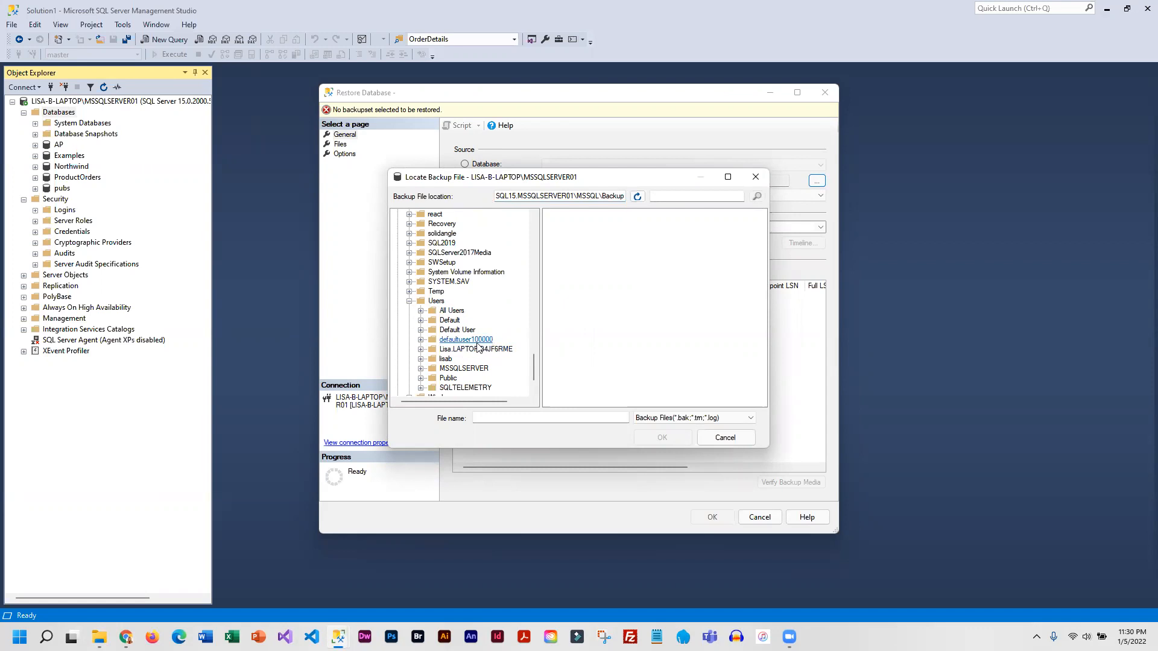
left_click(420, 349)
left_click(485, 349)
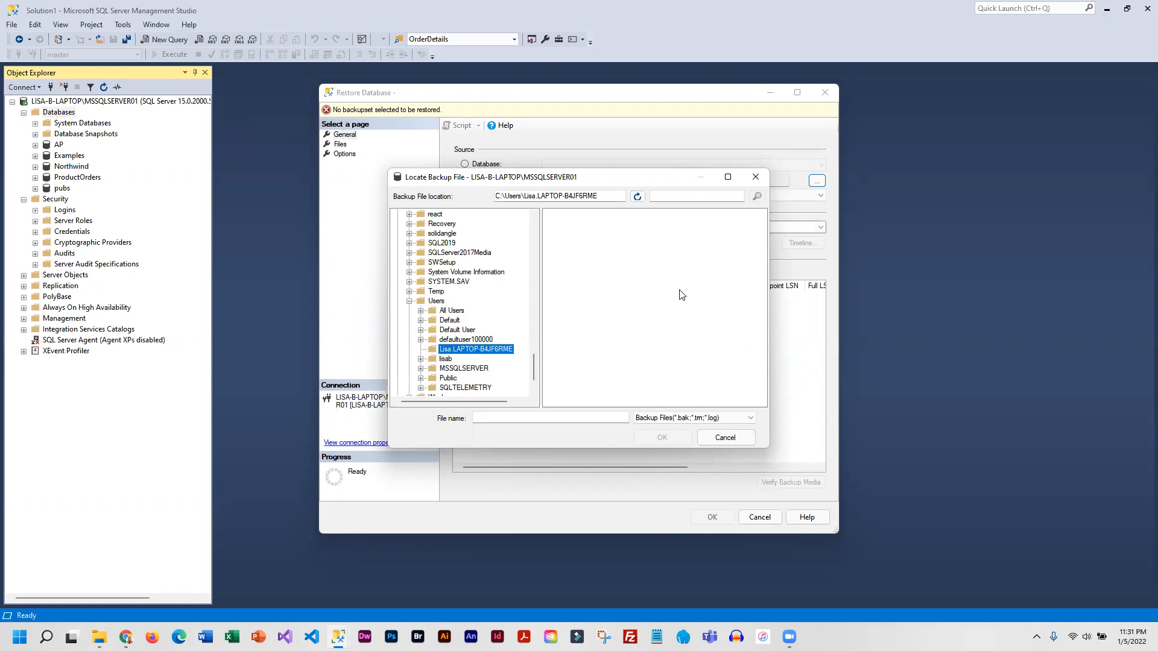
left_click(409, 302)
left_click(435, 350)
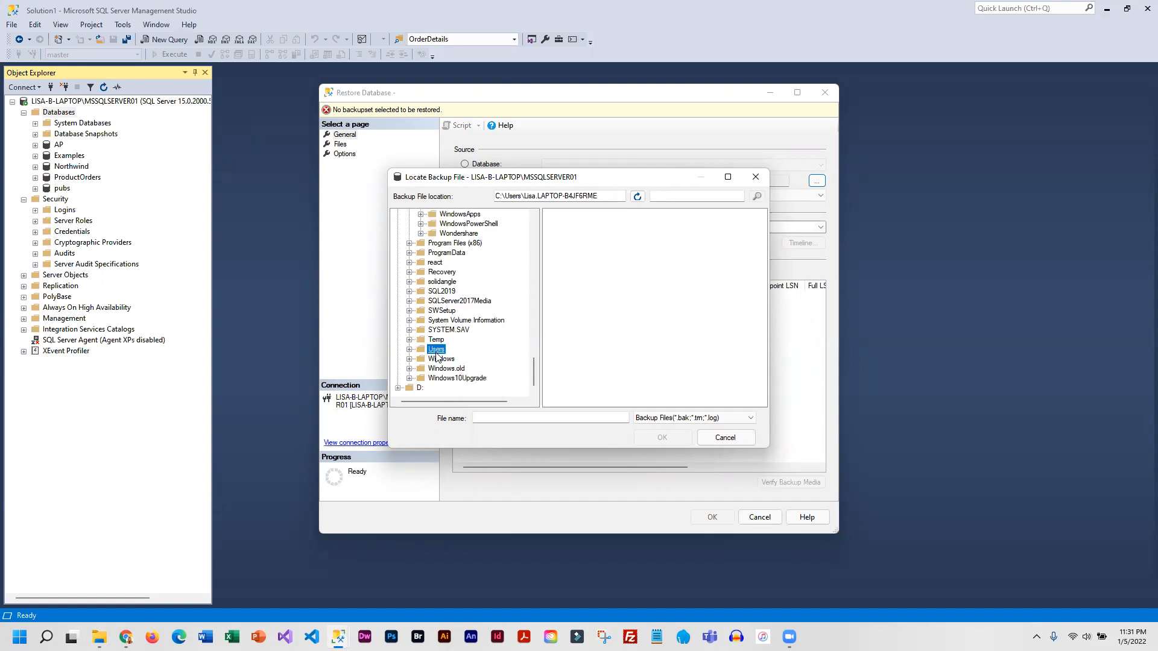
scroll(437, 358, "up", 1)
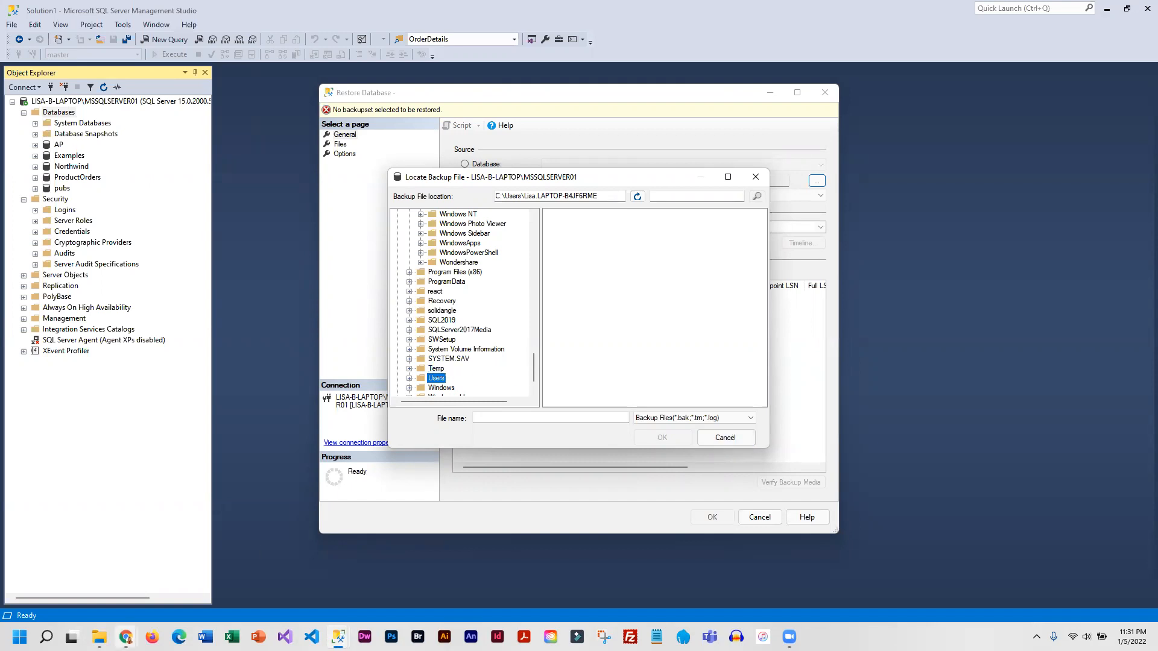
- Switch to the Downloads window in File Explorer and browse the root of the Windows (C:) drive for a suitable backup folder
mouse_move(125, 637)
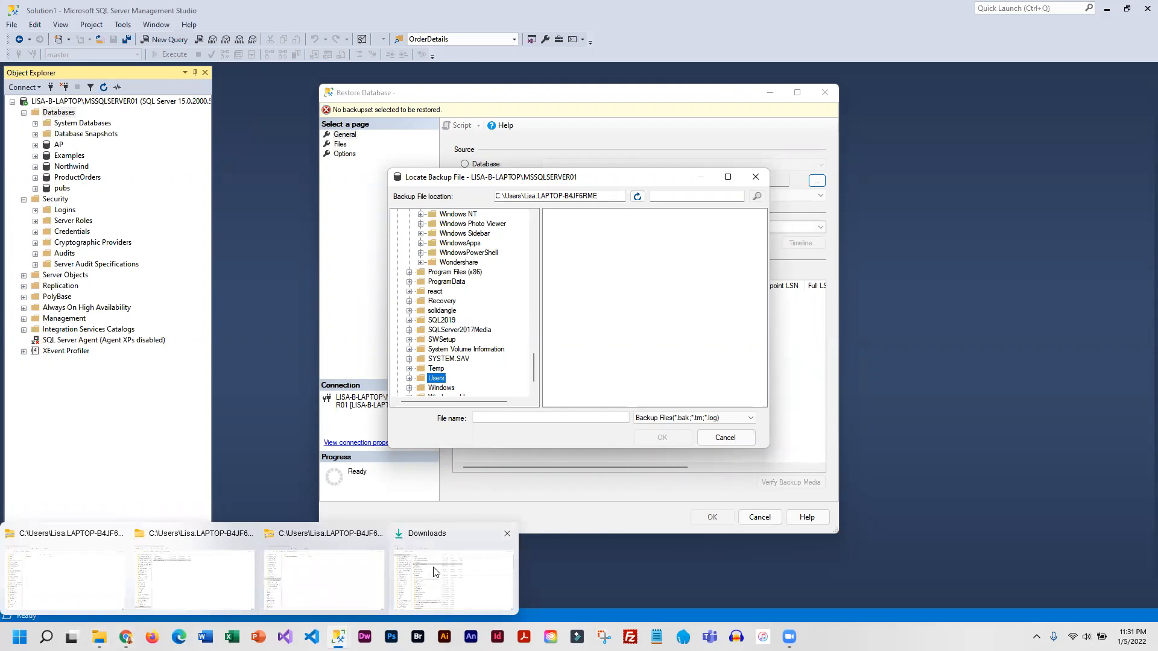
left_click(434, 571)
left_click_drag(164, 323, 205, 555)
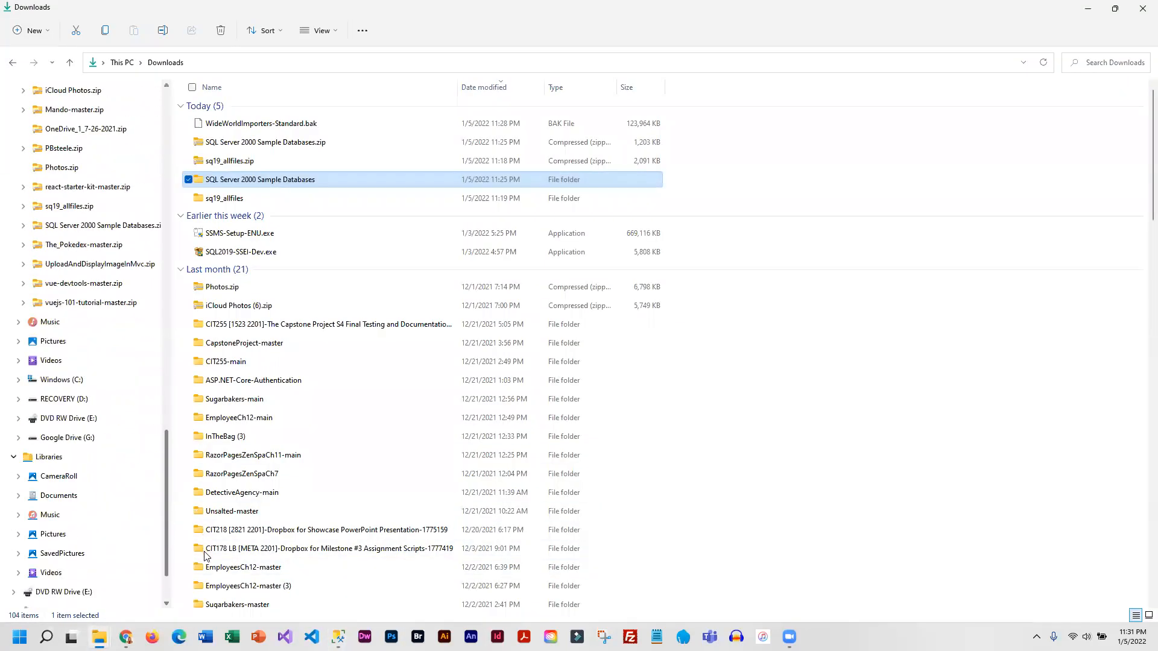
left_click(53, 379)
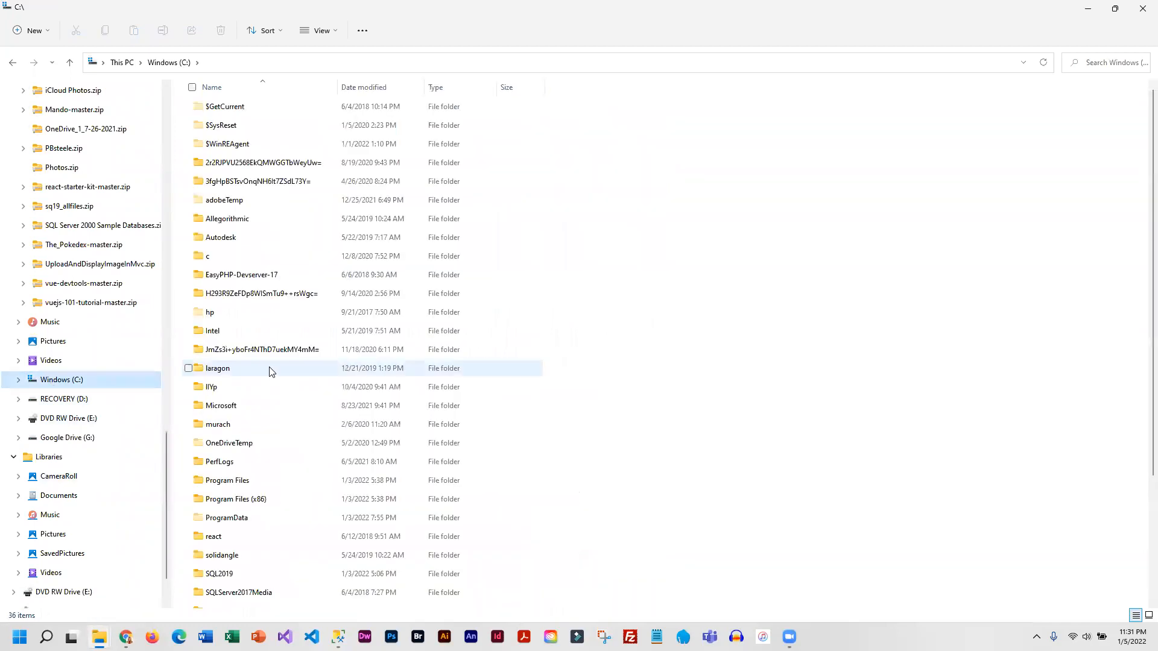
scroll(302, 567, "down", 3)
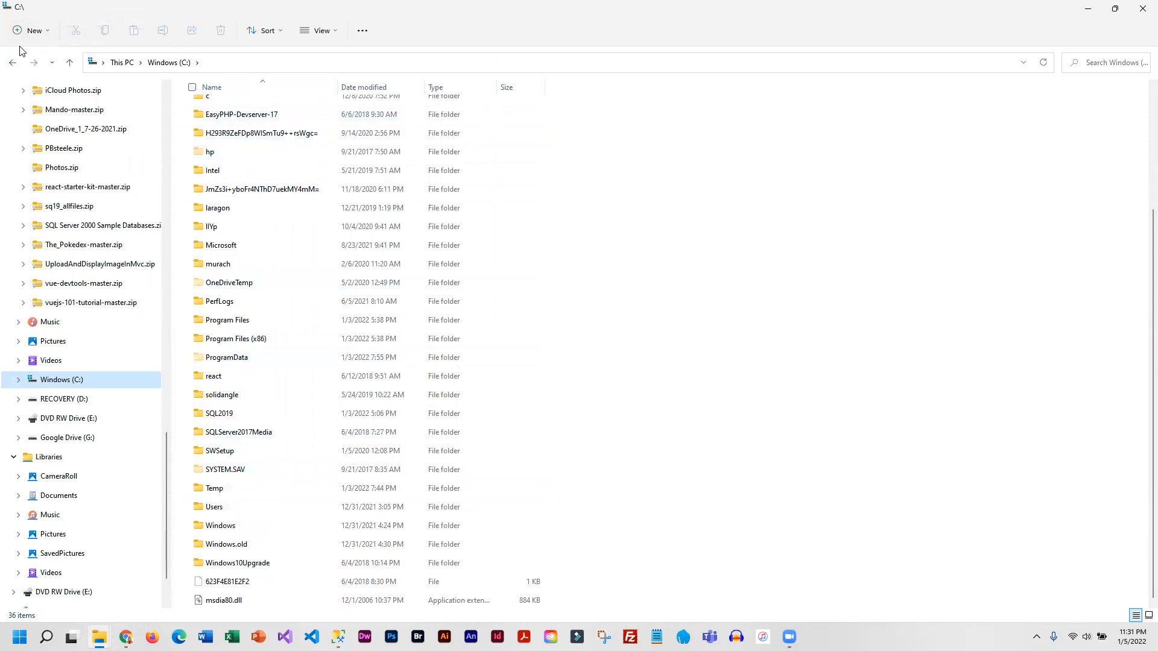
left_click(48, 36)
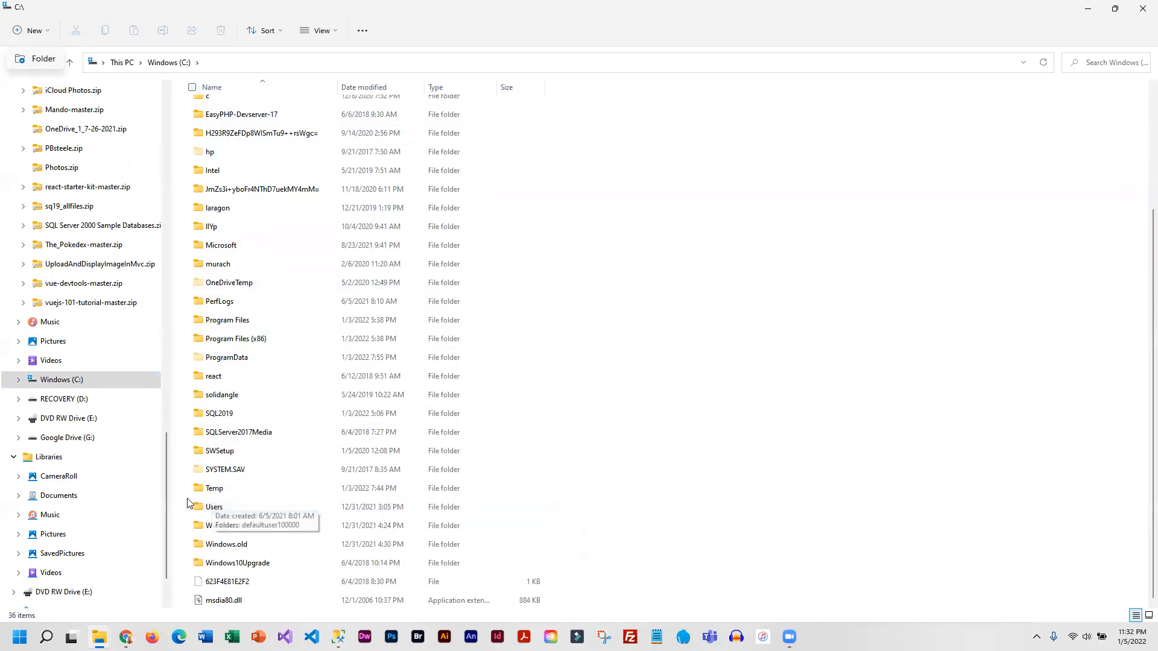
- Switch to the CIT178 course page in Chrome and start downloading WideWorldImporters-Standard.bak again
mouse_move(125, 637)
left_click(120, 598)
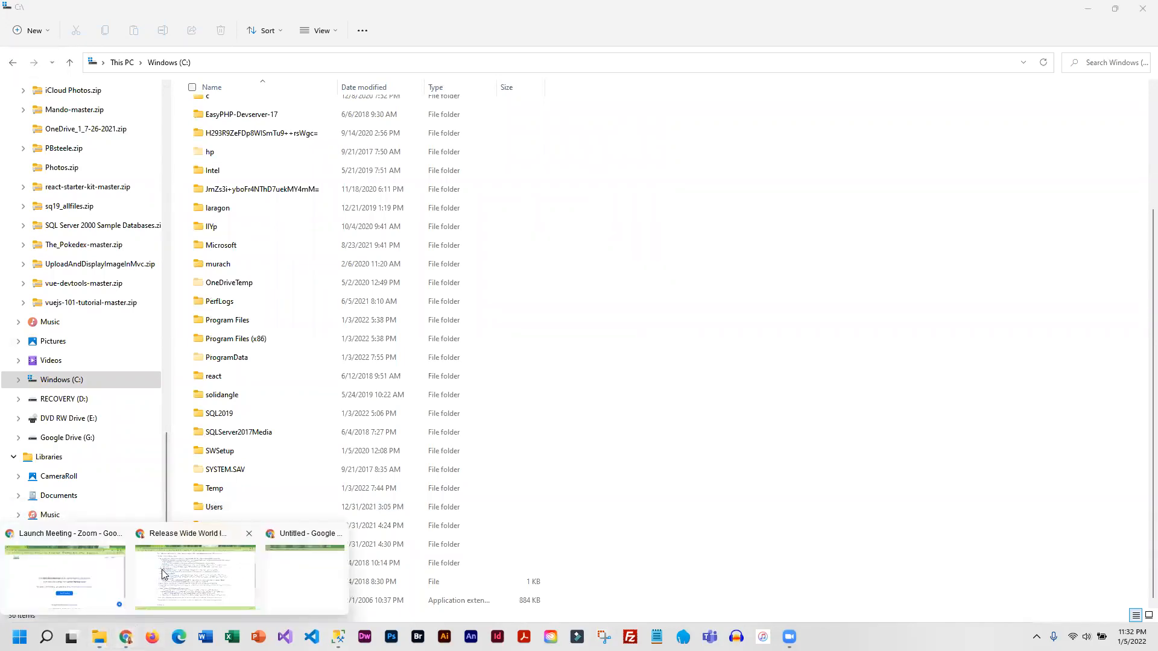
left_click(169, 573)
left_click(80, 11)
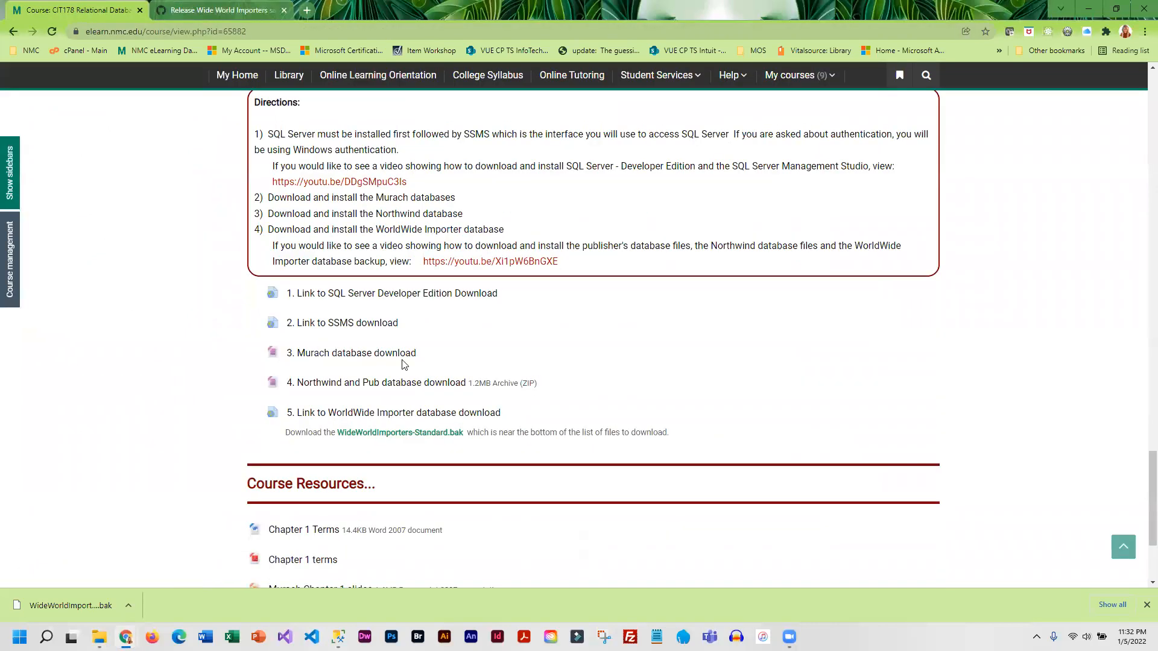
left_click(420, 434)
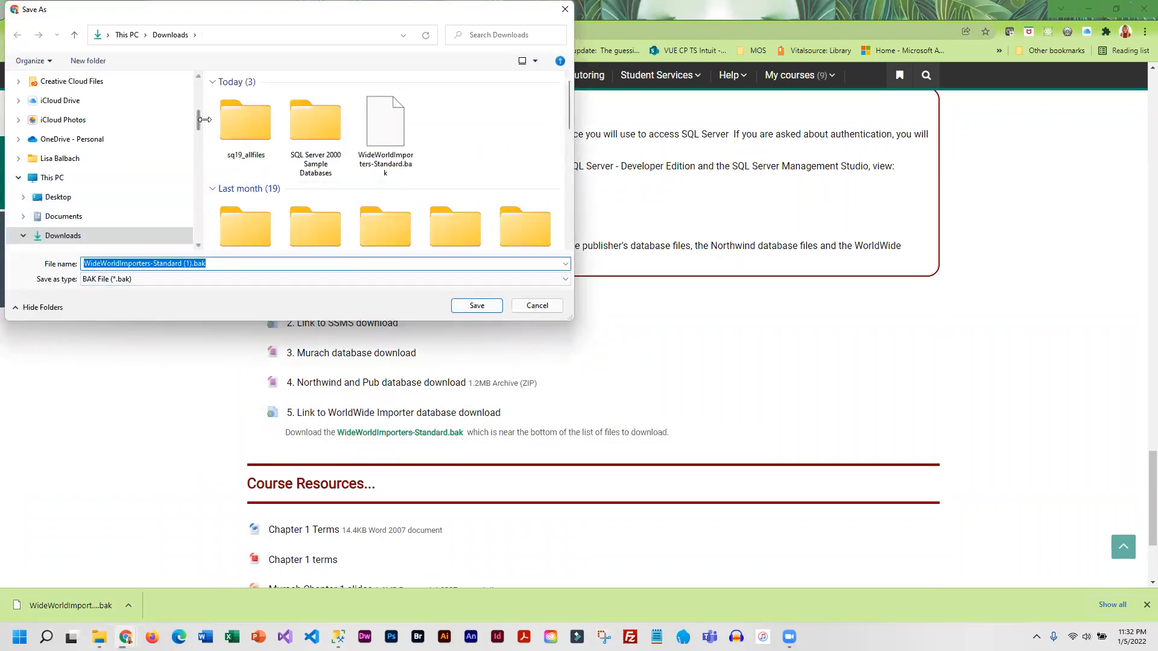
- Choose the Temp folder on the Windows (C:) drive as the save location for the backup download
left_click_drag(197, 119, 214, 226)
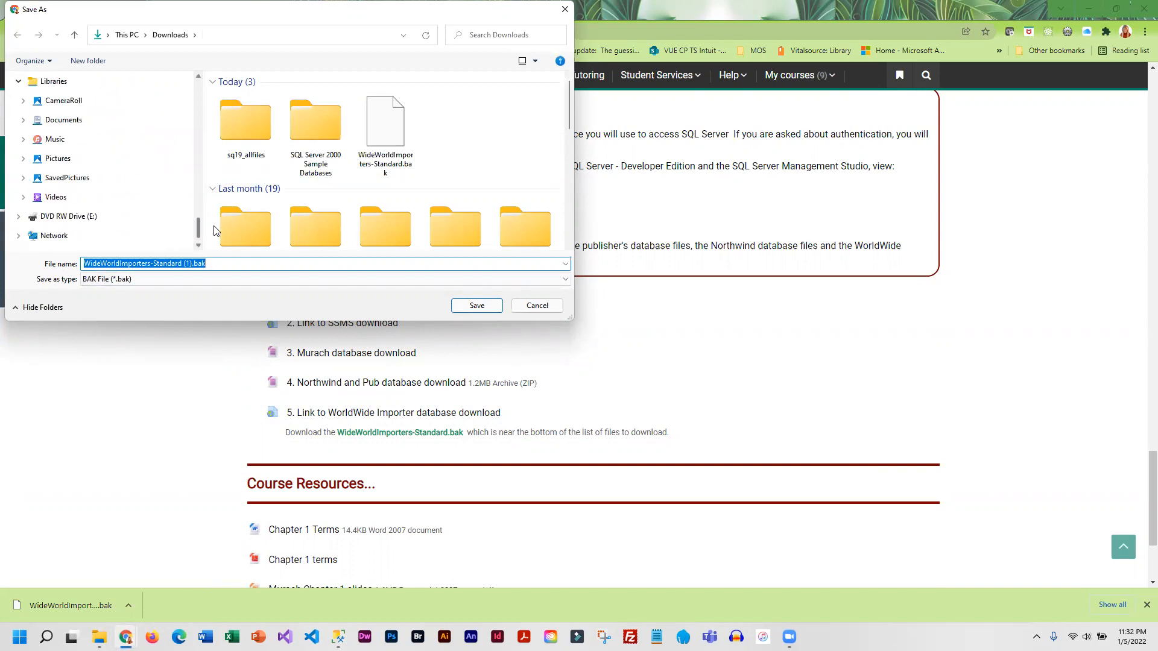
scroll(123, 179, "up", 2)
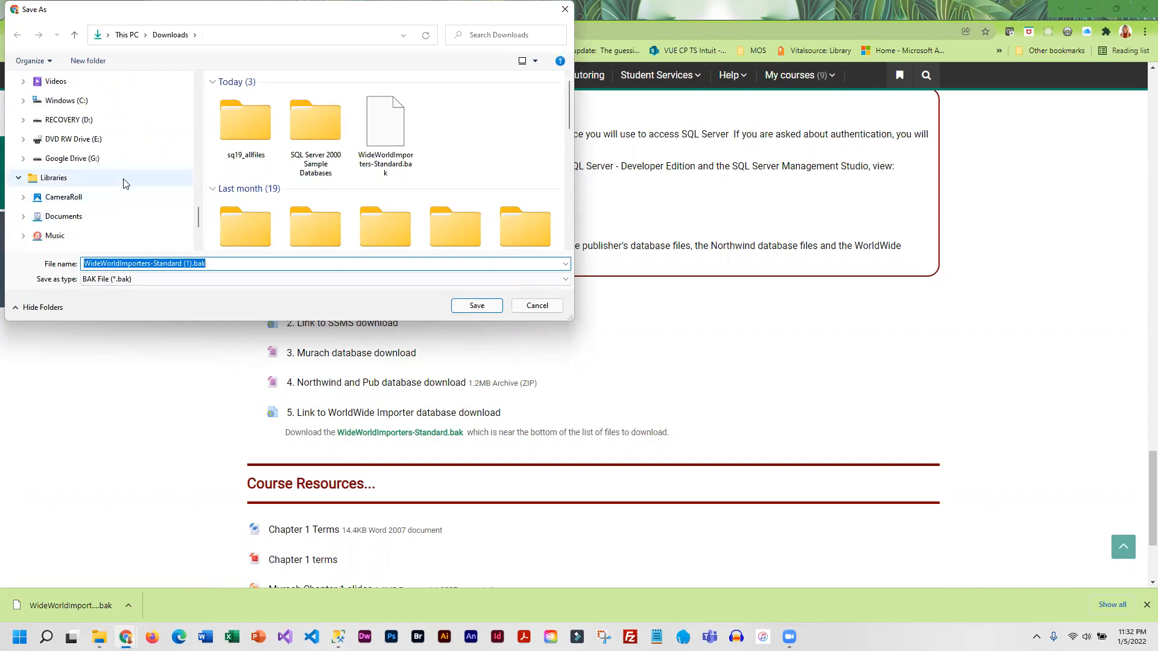
left_click(66, 100)
scroll(369, 187, "down", 5)
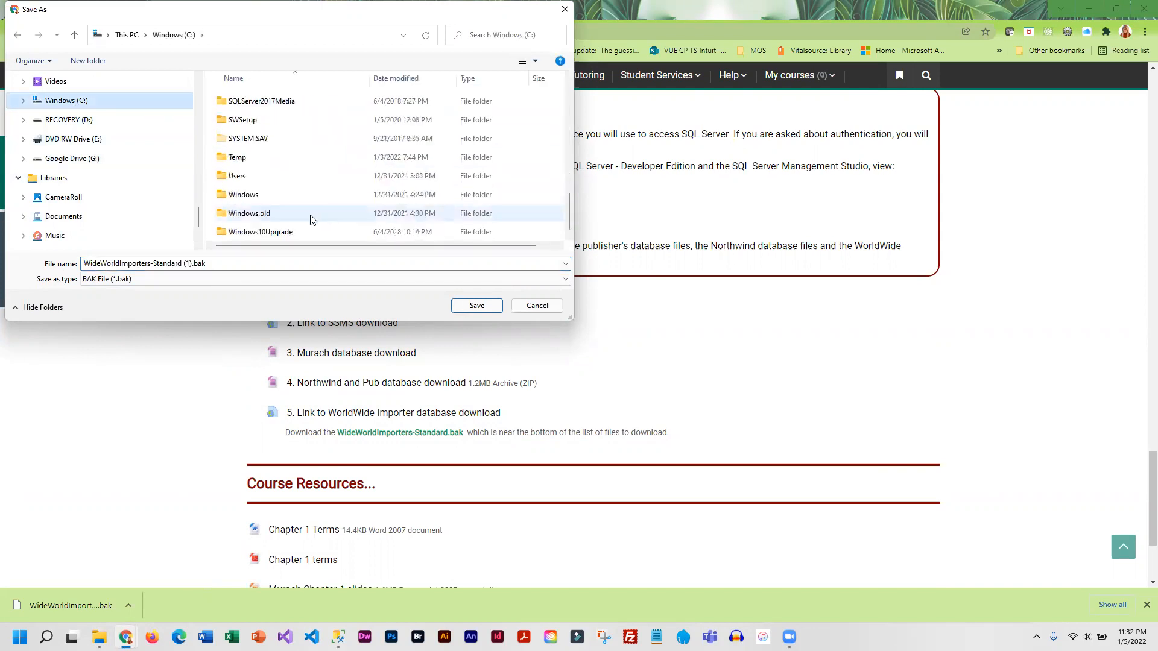
double_click(230, 161)
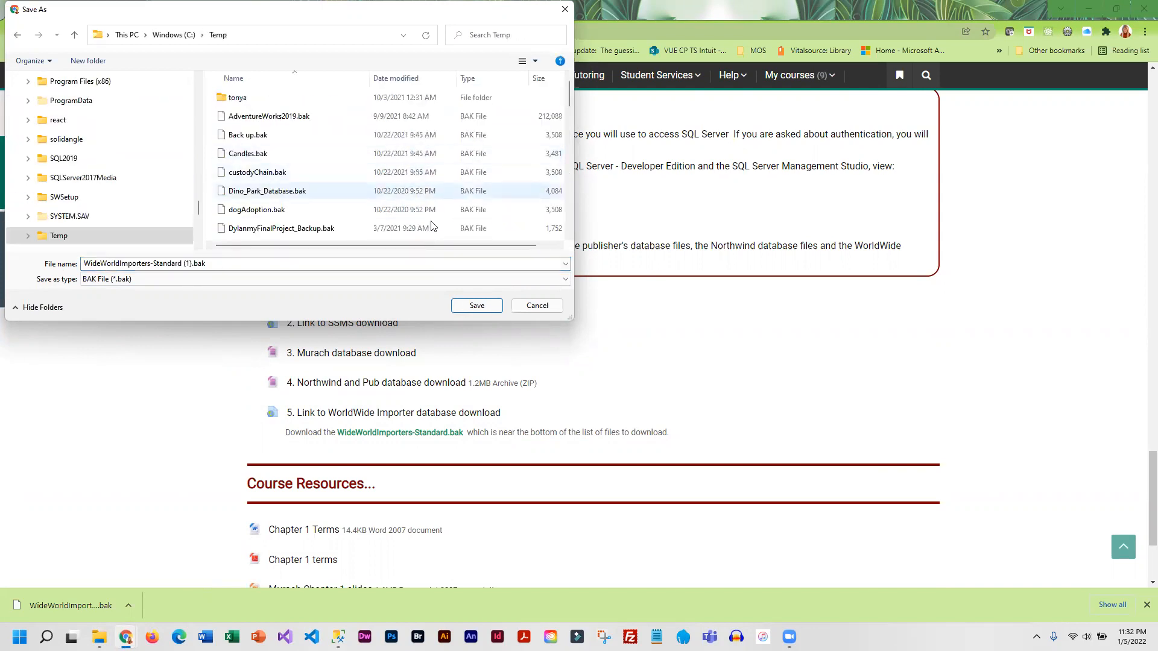
- Remove the " (1)" suffix so the file is named WideWorldImporters-Standard.bak, and save it in C:\Temp
left_click(190, 264)
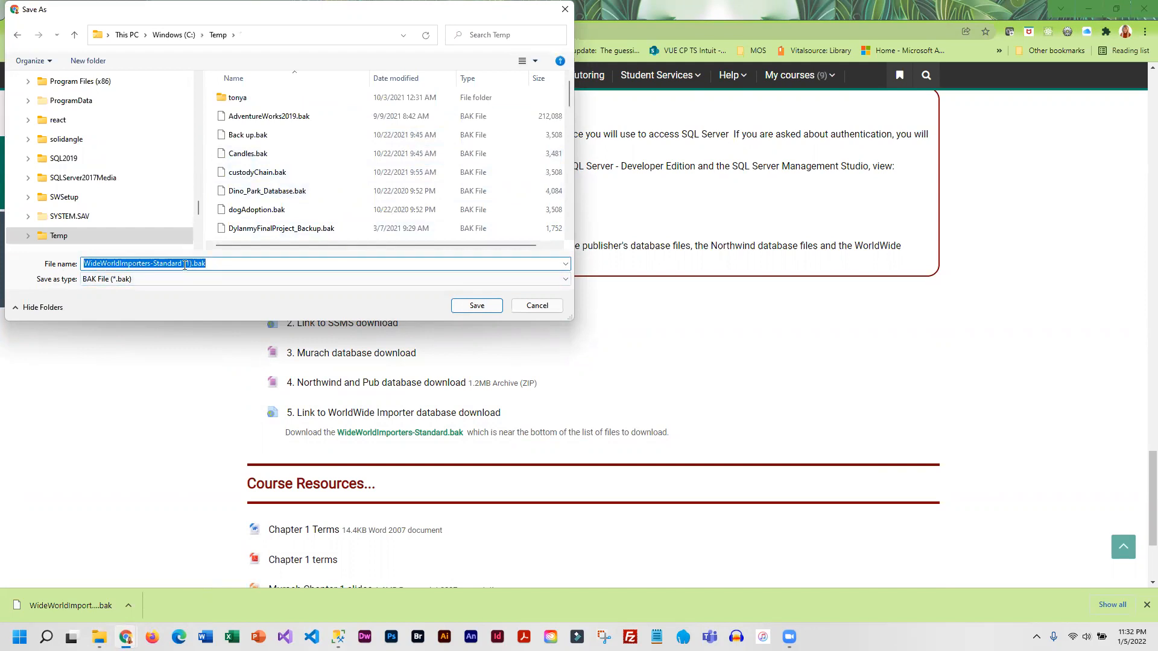
left_click(184, 264)
key("Delete")
key("BackSpace")
key("Delete")
key("BackSpace")
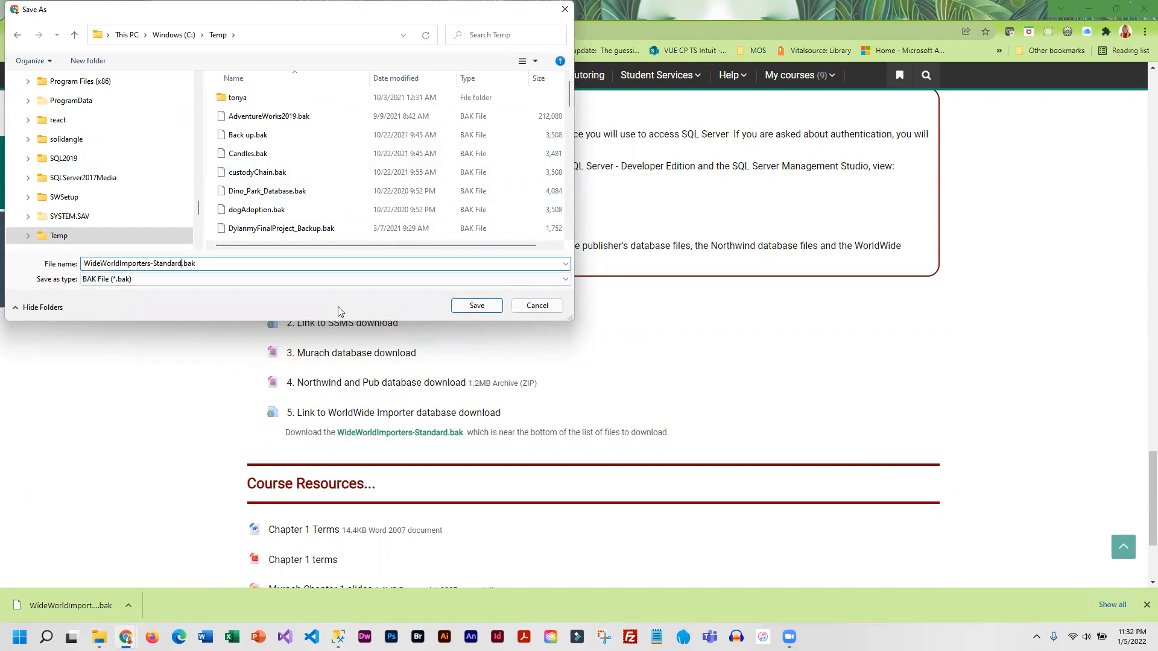
left_click(477, 306)
left_click(613, 320)
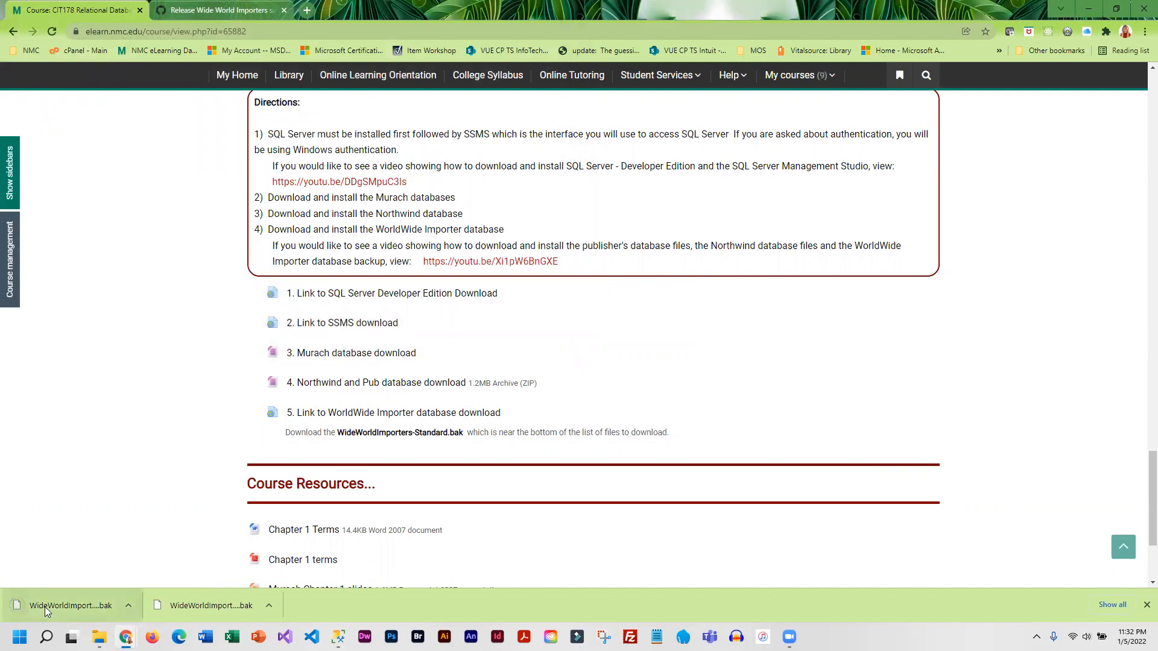
- Switch to SQL Server Management Studio, cancel the open backup file selection and close the pending database restore
mouse_move(339, 637)
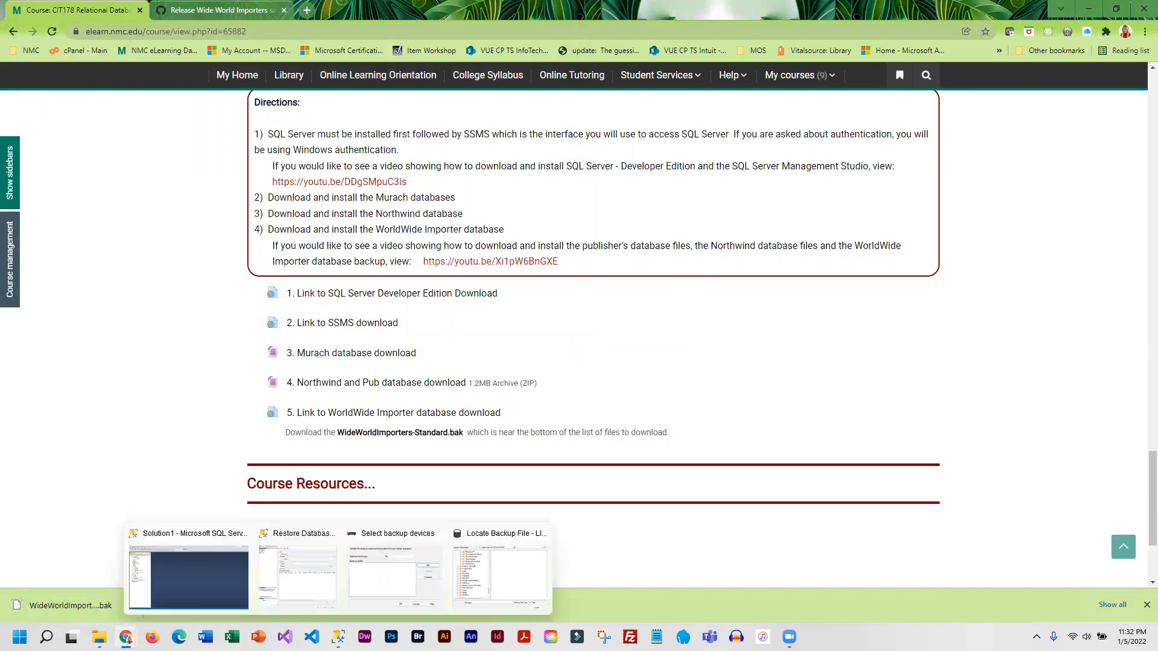
left_click(524, 557)
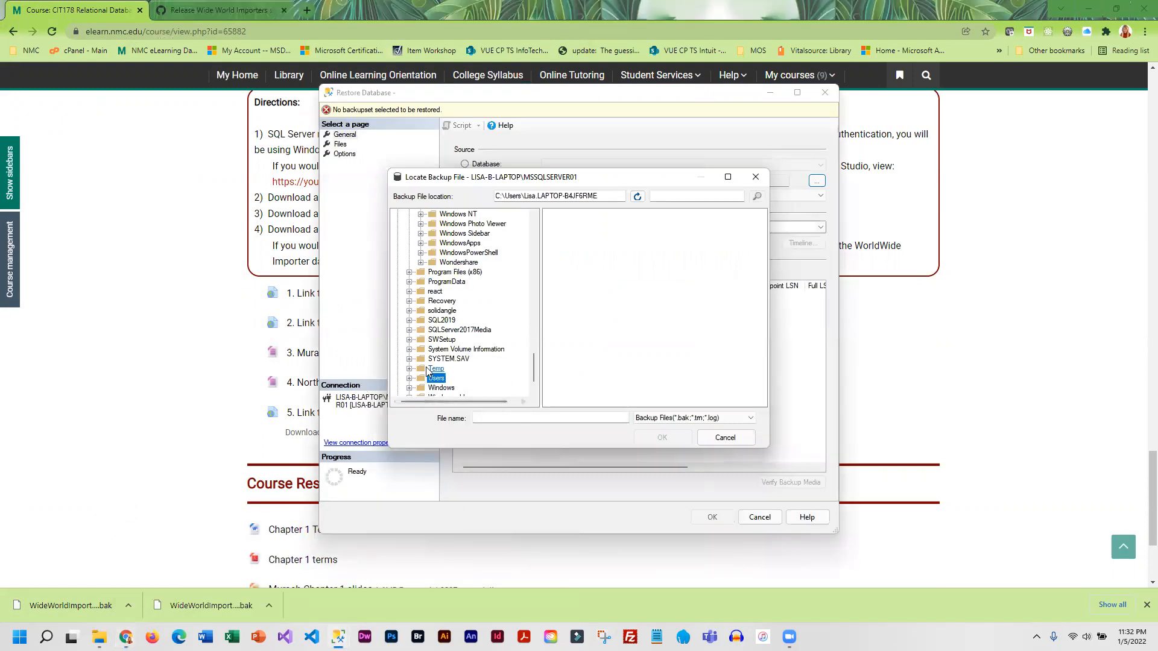
left_click(715, 438)
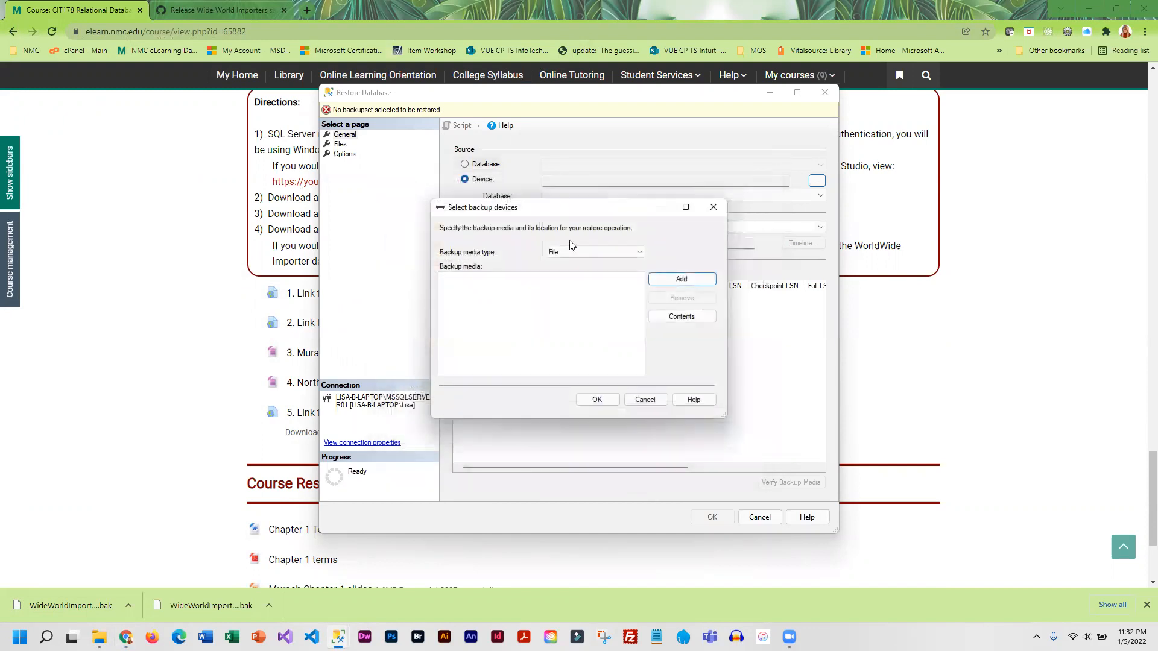
left_click(644, 400)
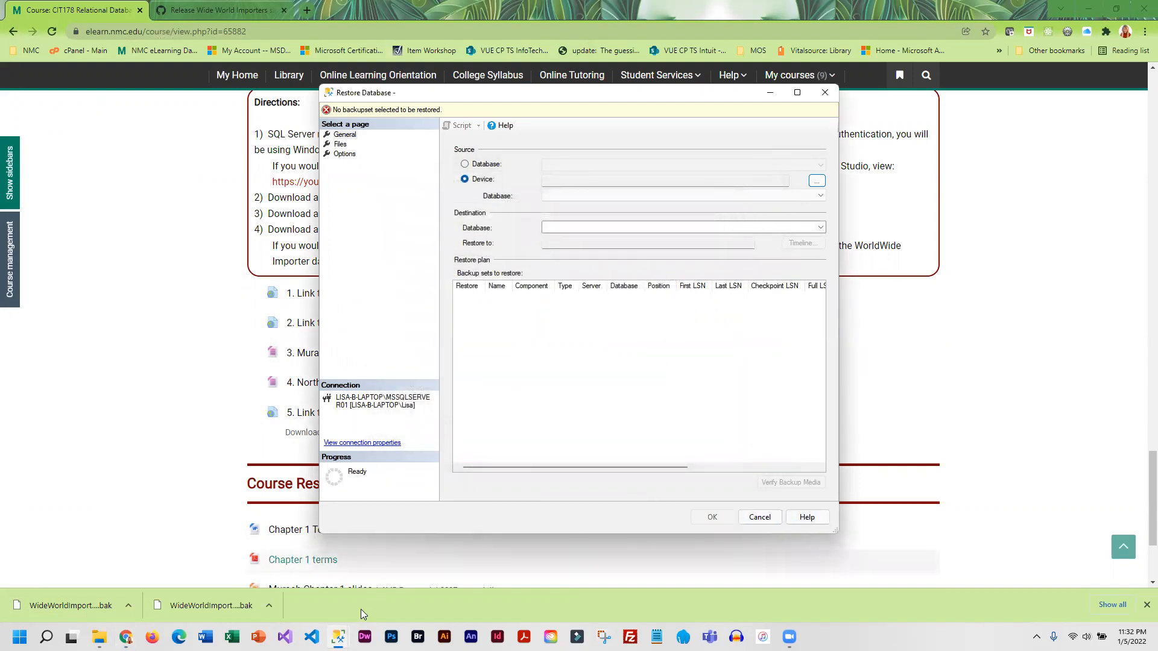
left_click(338, 637)
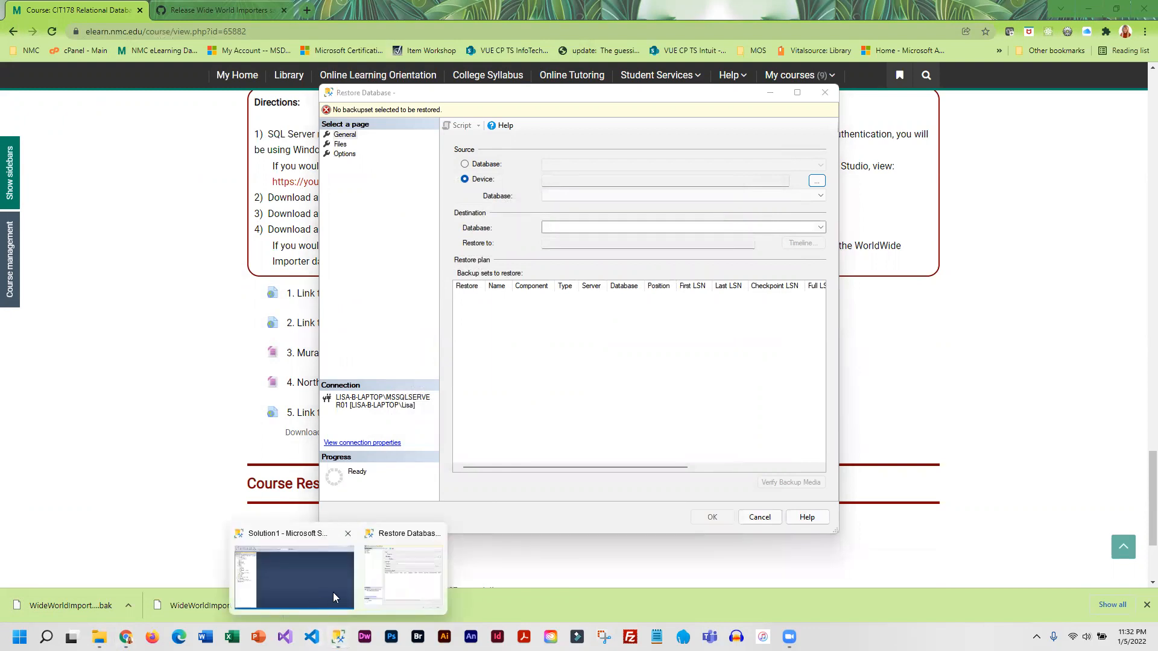
left_click(760, 516)
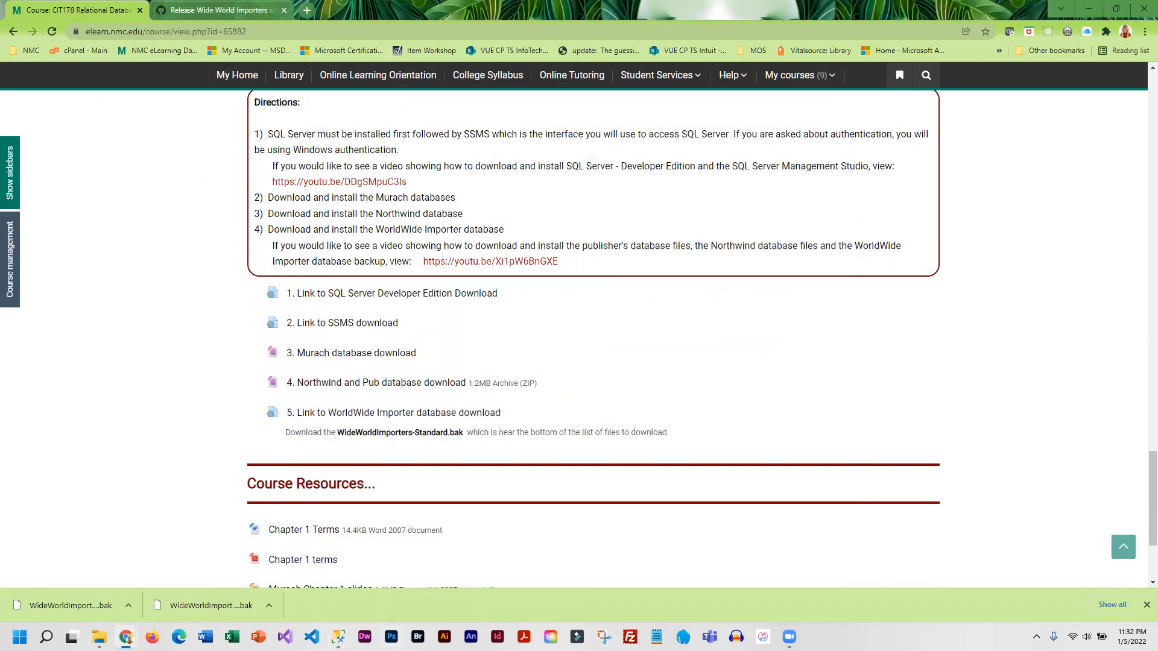
- Start a new database restore from the Databases folder with Device as the source and begin adding a backup file
left_click(338, 635)
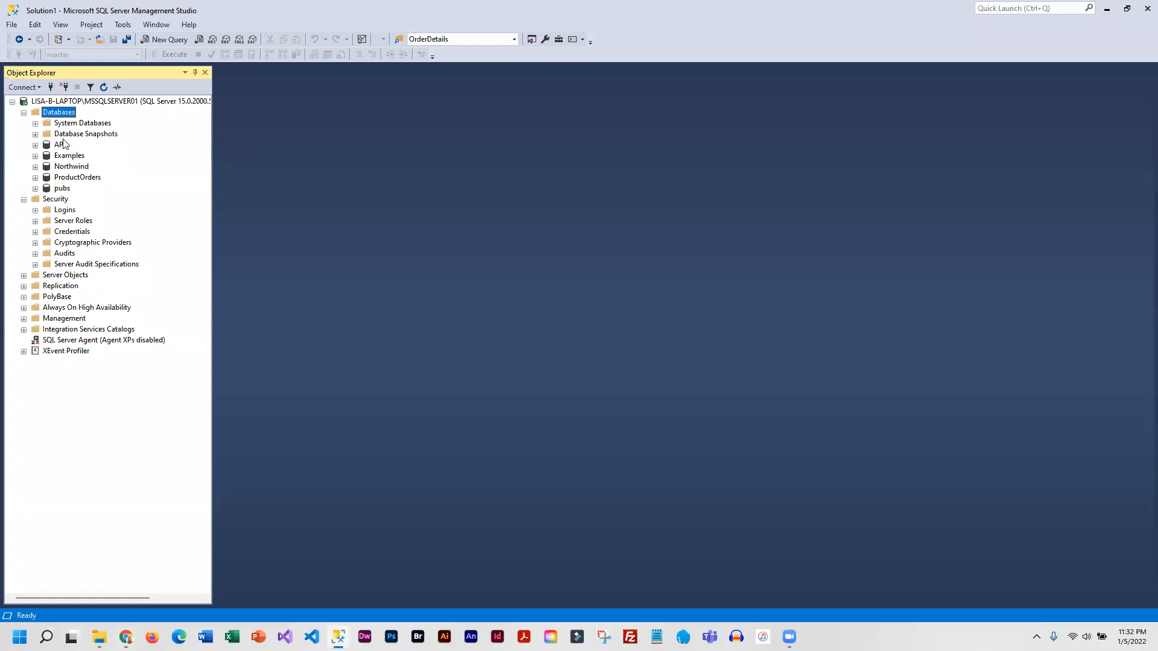
right_click(64, 115)
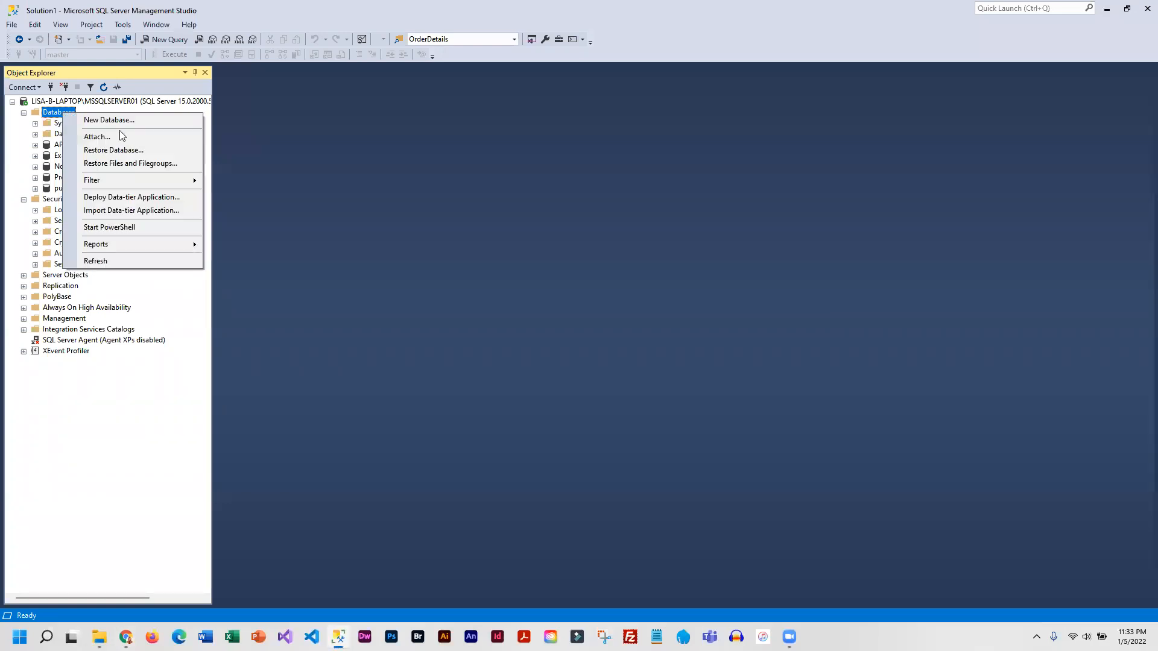
left_click(111, 150)
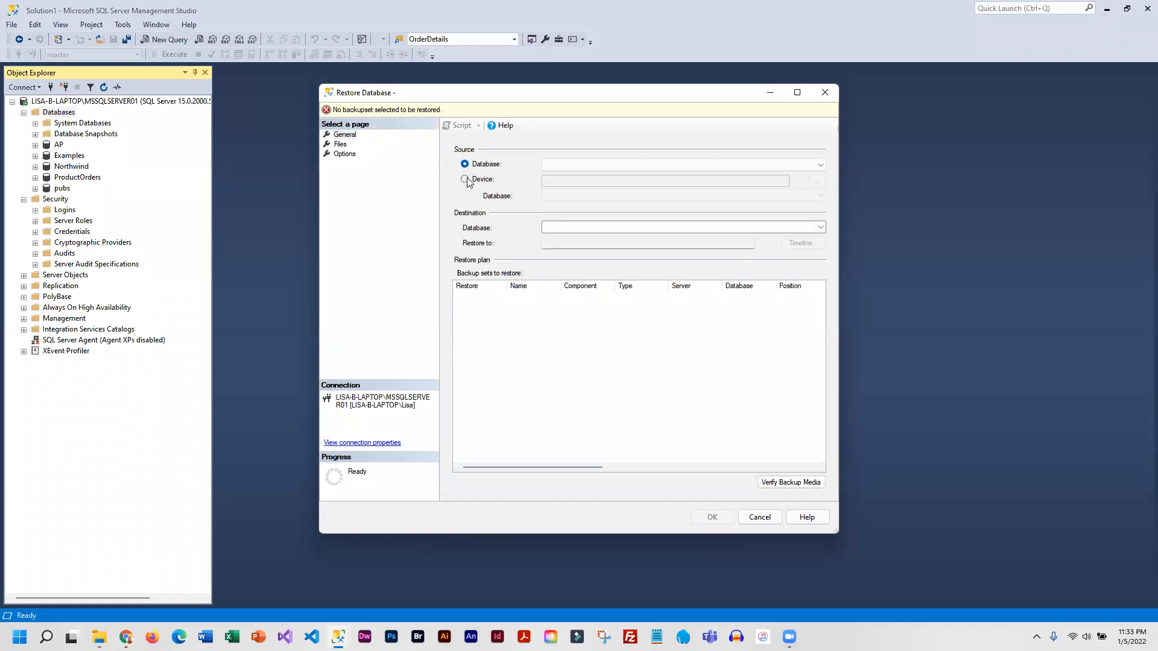
left_click(465, 180)
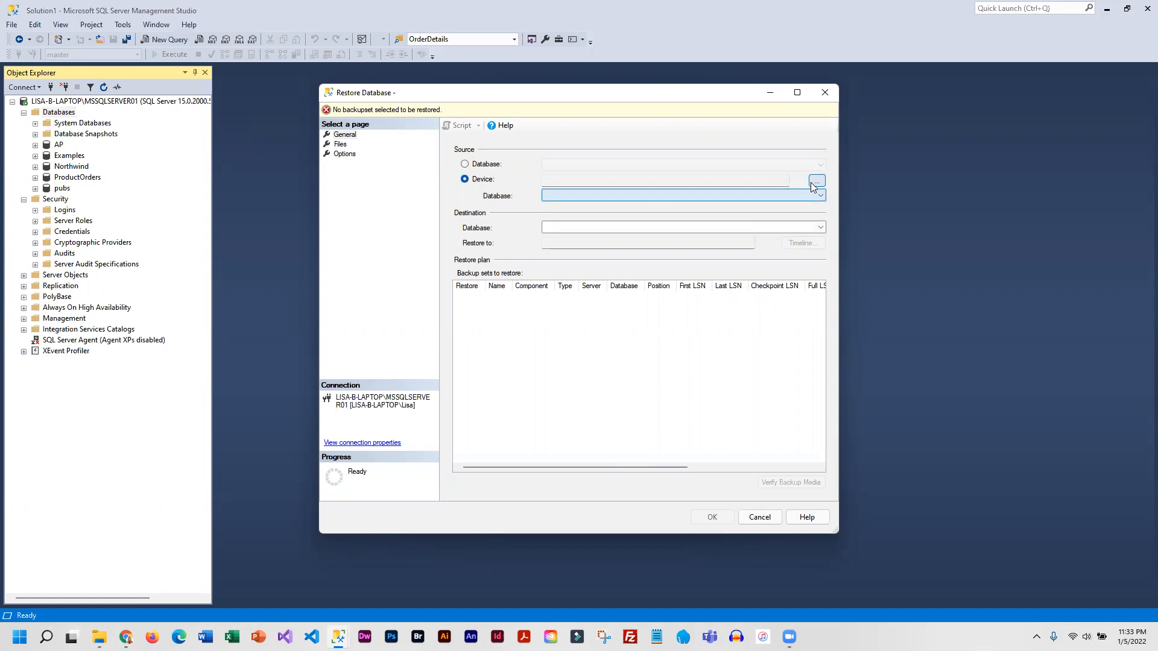
left_click(817, 182)
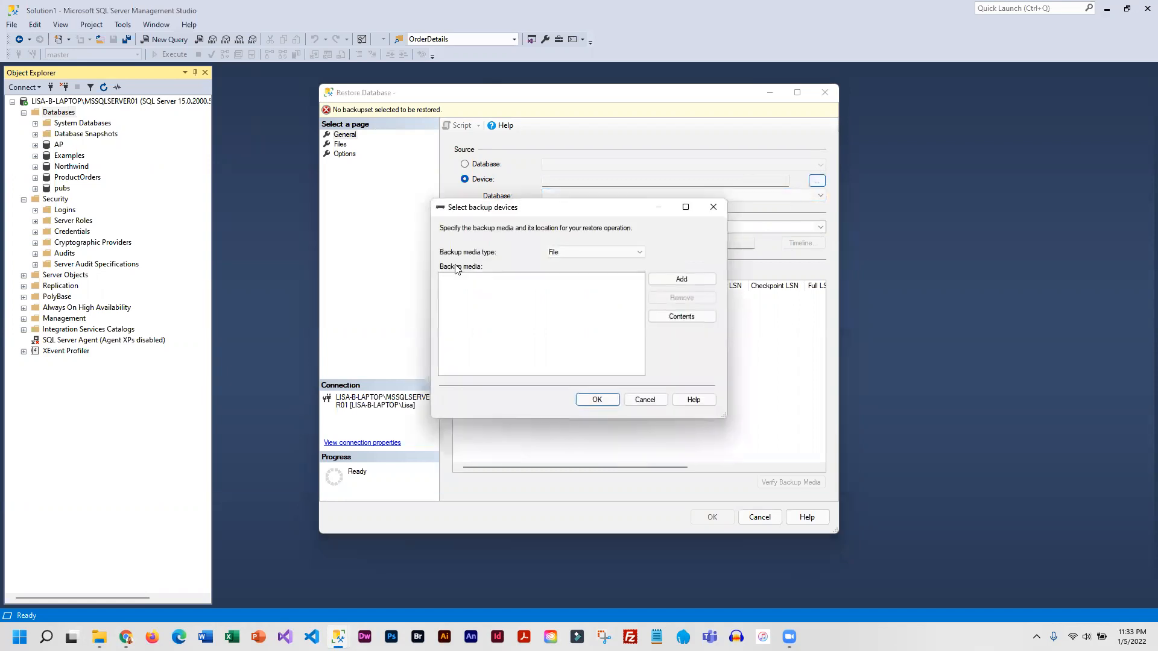
left_click(682, 279)
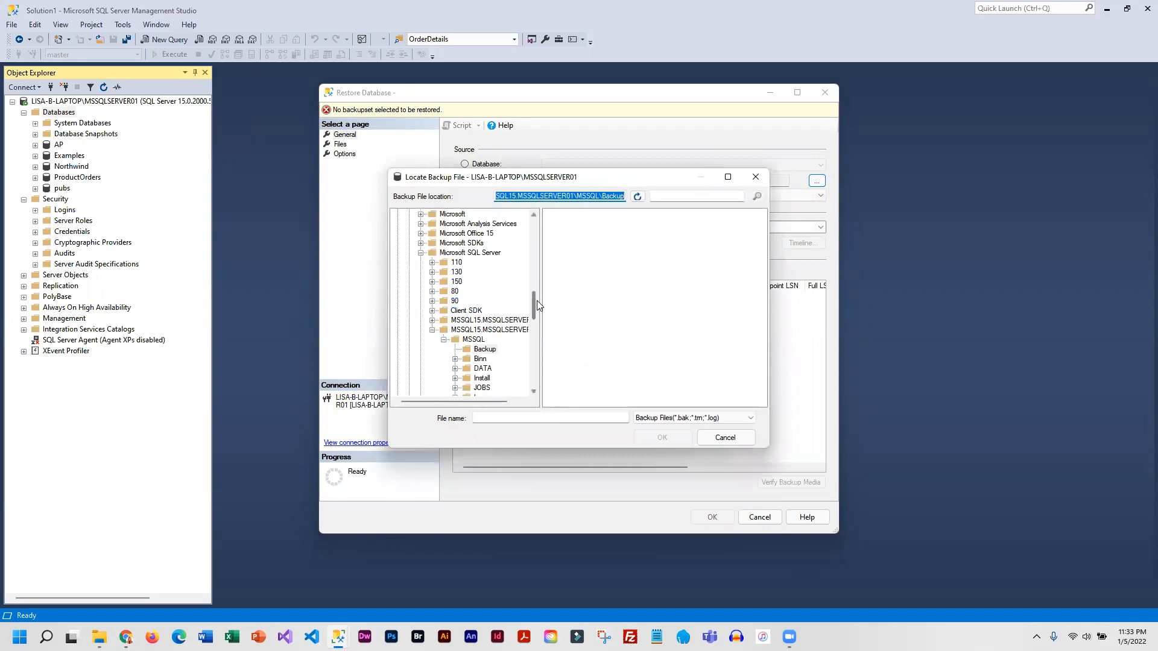
- Select WideWorldImporters-Standard.bak from C:\Temp as the backup media and run the WideWorldImporters restore
left_click_drag(538, 304, 389, 407)
left_click(436, 358)
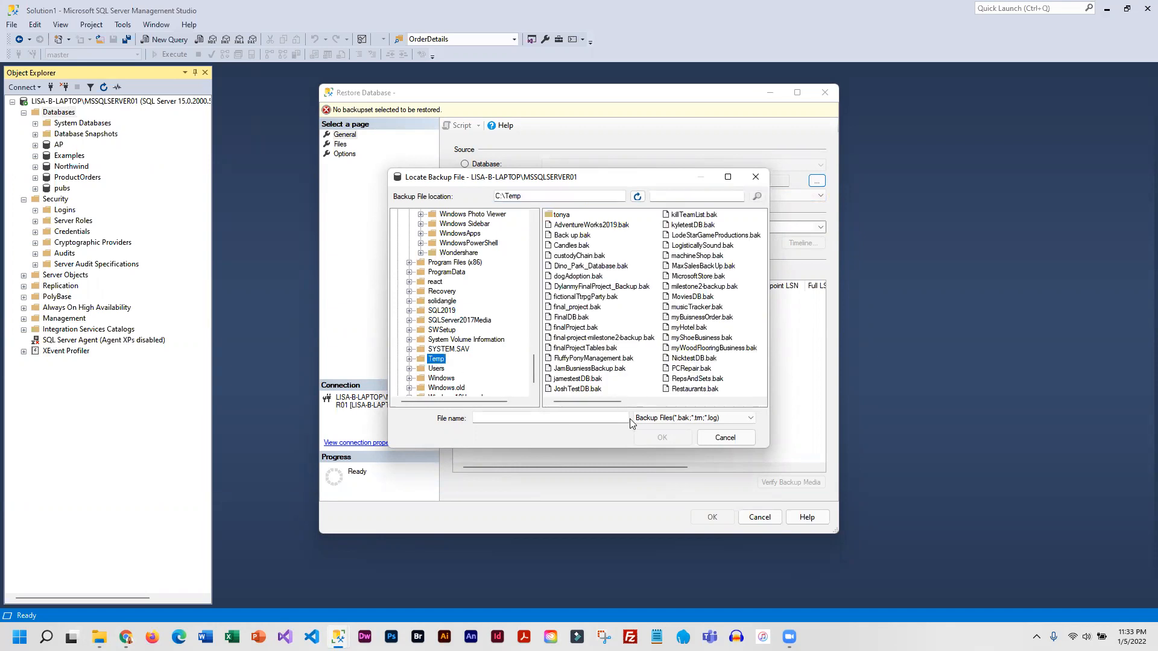
left_click_drag(611, 400, 759, 404)
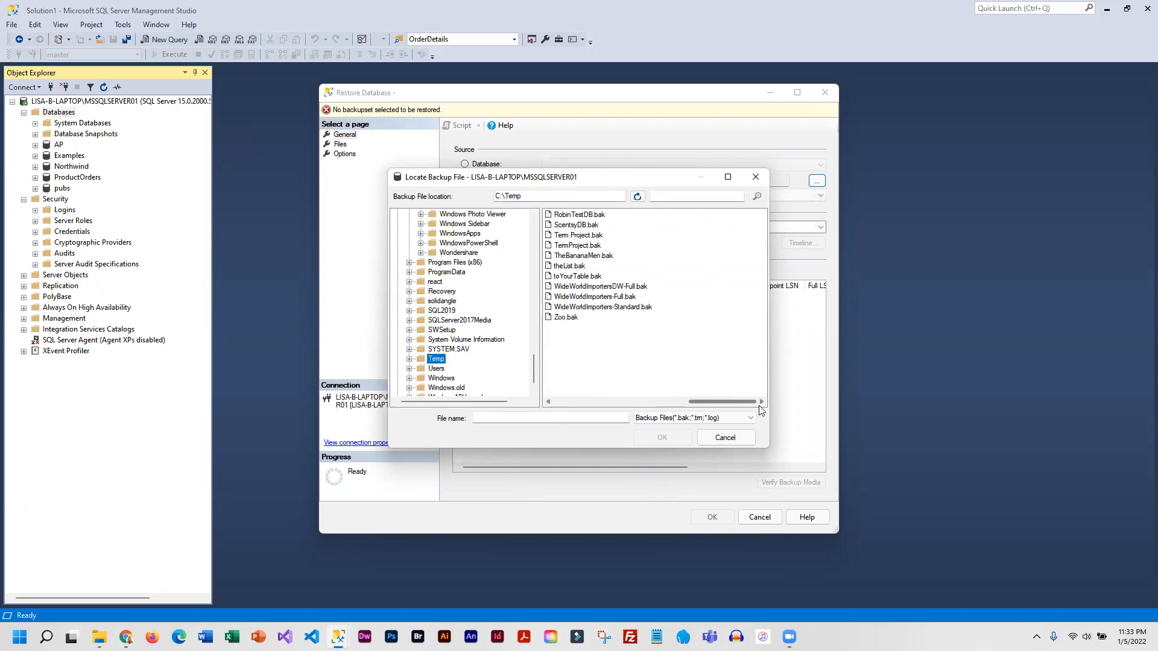
left_click(598, 308)
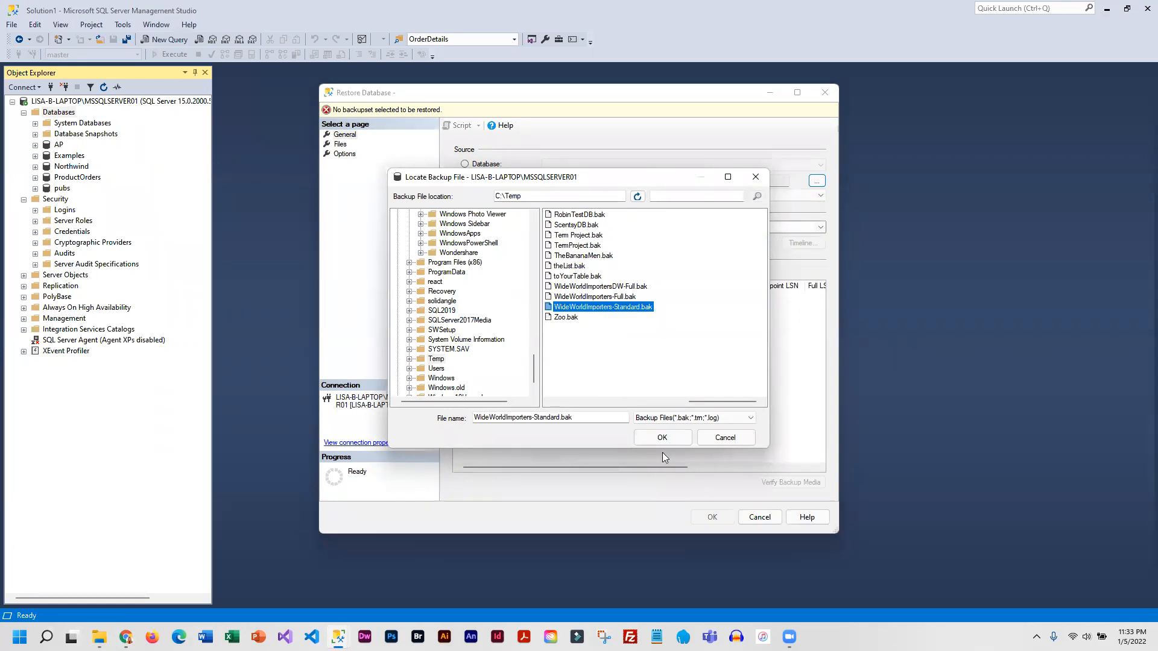
left_click(675, 440)
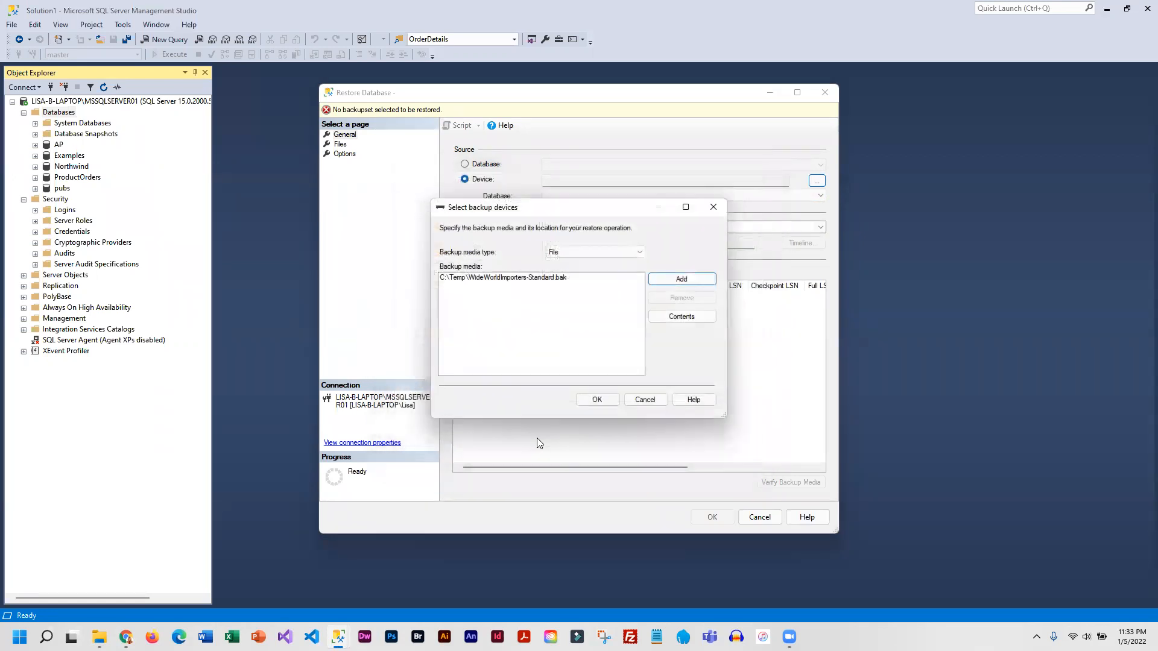
left_click(605, 403)
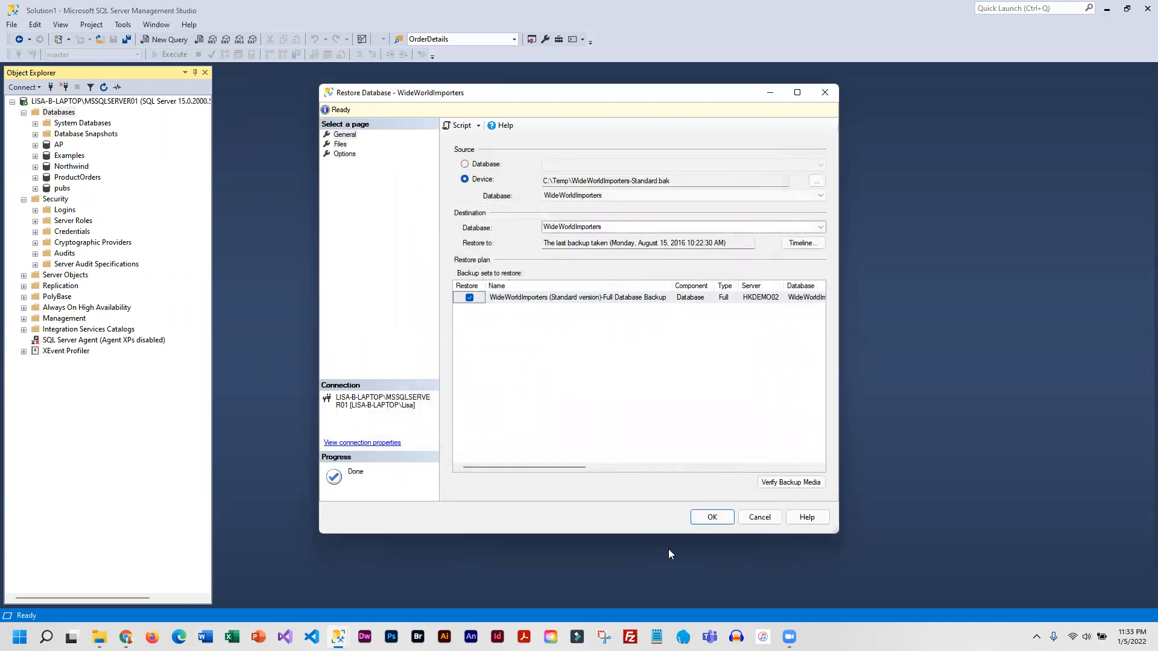
left_click(712, 517)
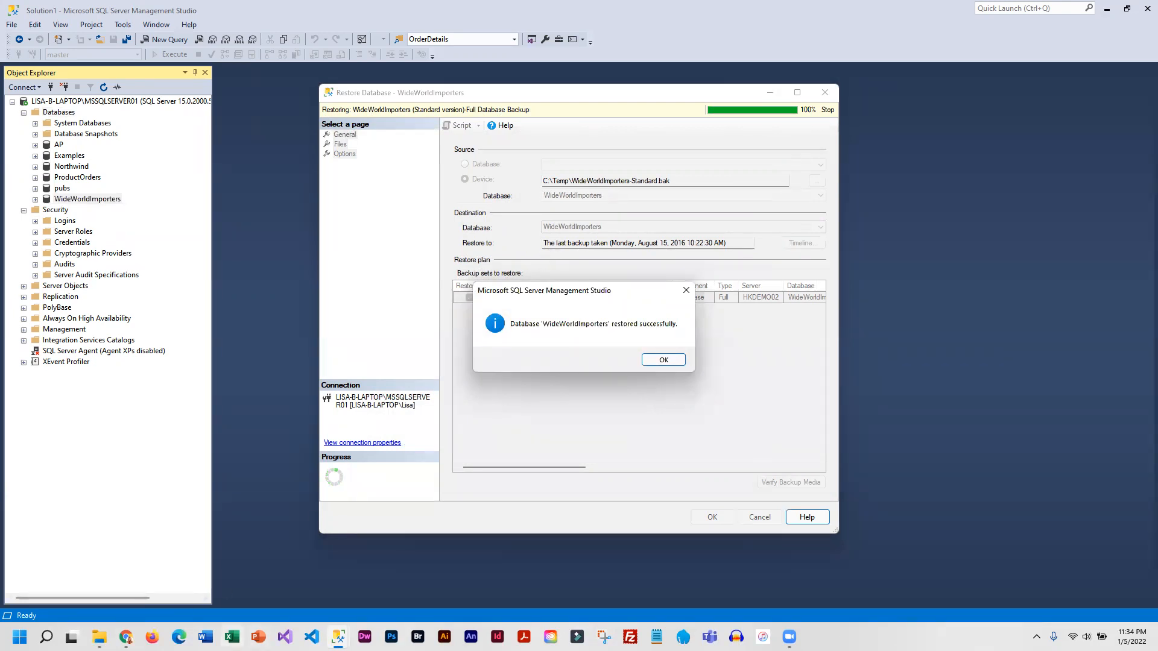
- Switch to Chrome and review the backup files listed on the Wide World Importers sample database release page
mouse_move(125, 637)
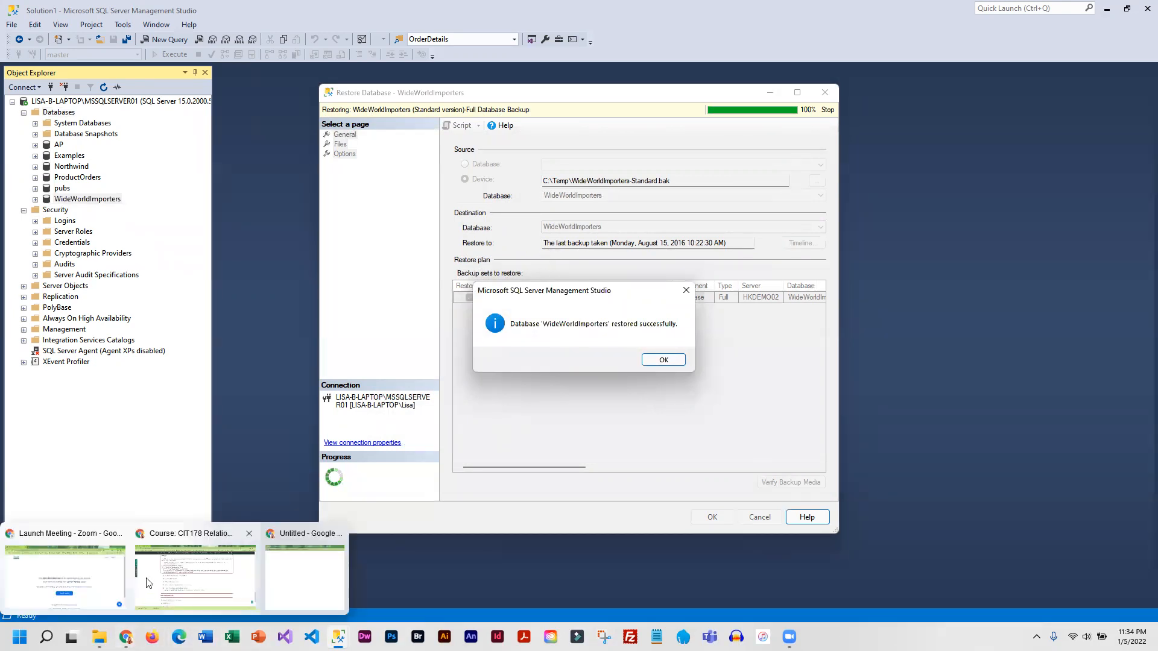
left_click(149, 582)
left_click(211, 7)
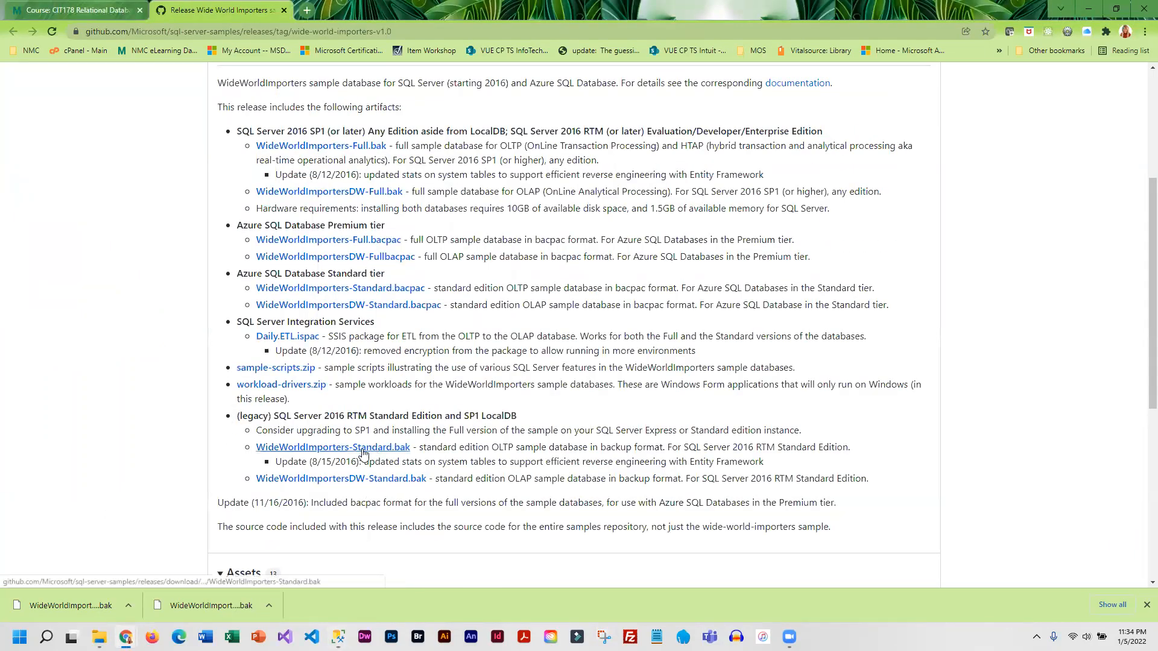
scroll(318, 204, "up", 1)
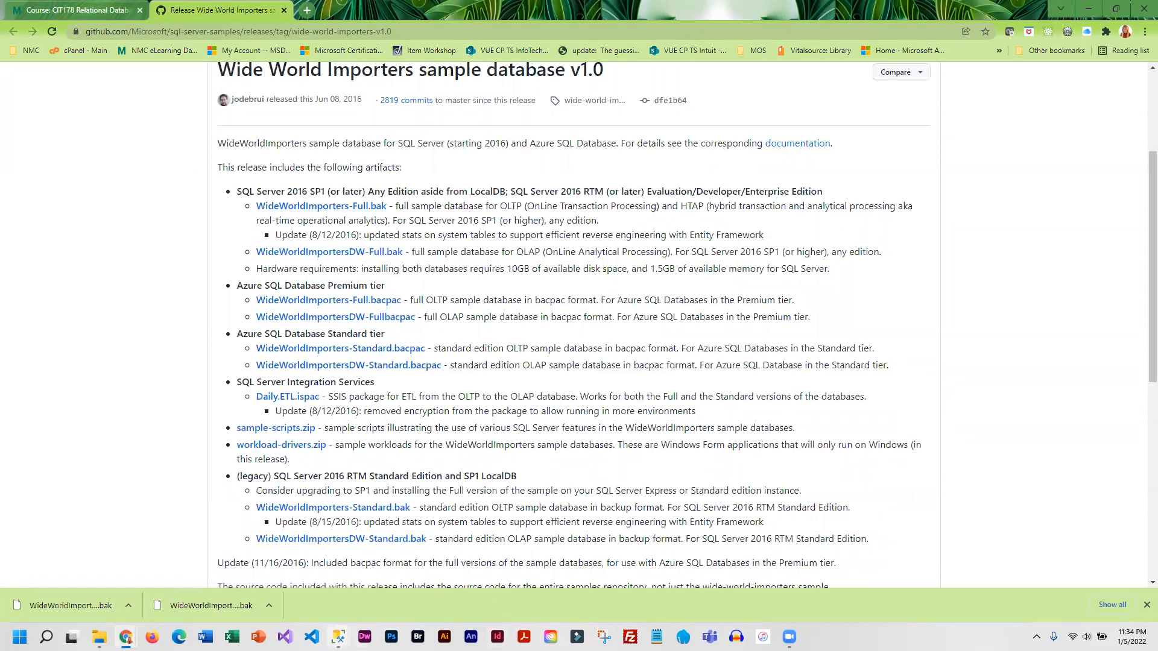
- Return to SQL Server Management Studio, dismiss the restore message and bring up the main window with the database list
mouse_move(338, 637)
left_click(380, 592)
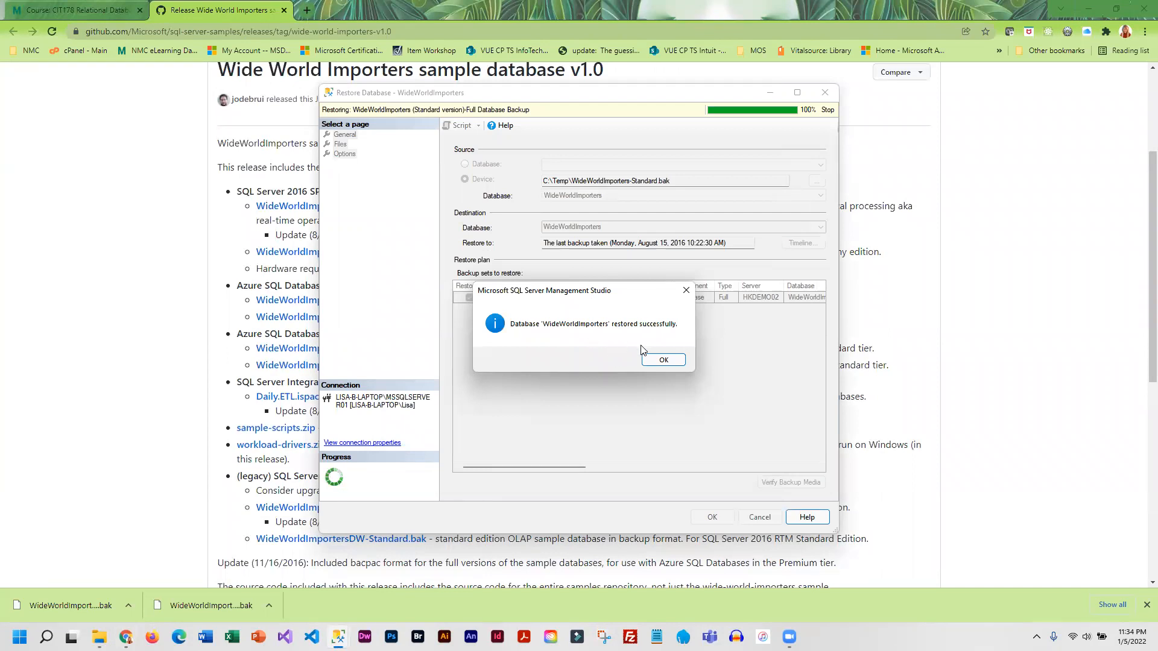
left_click(663, 360)
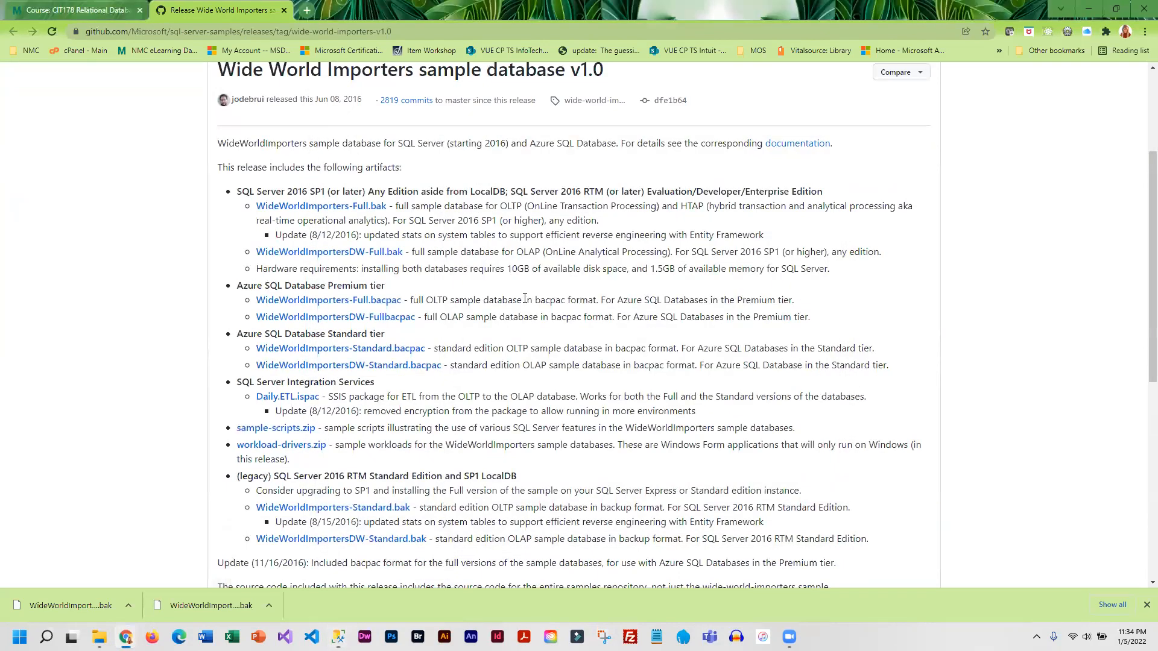
mouse_move(338, 637)
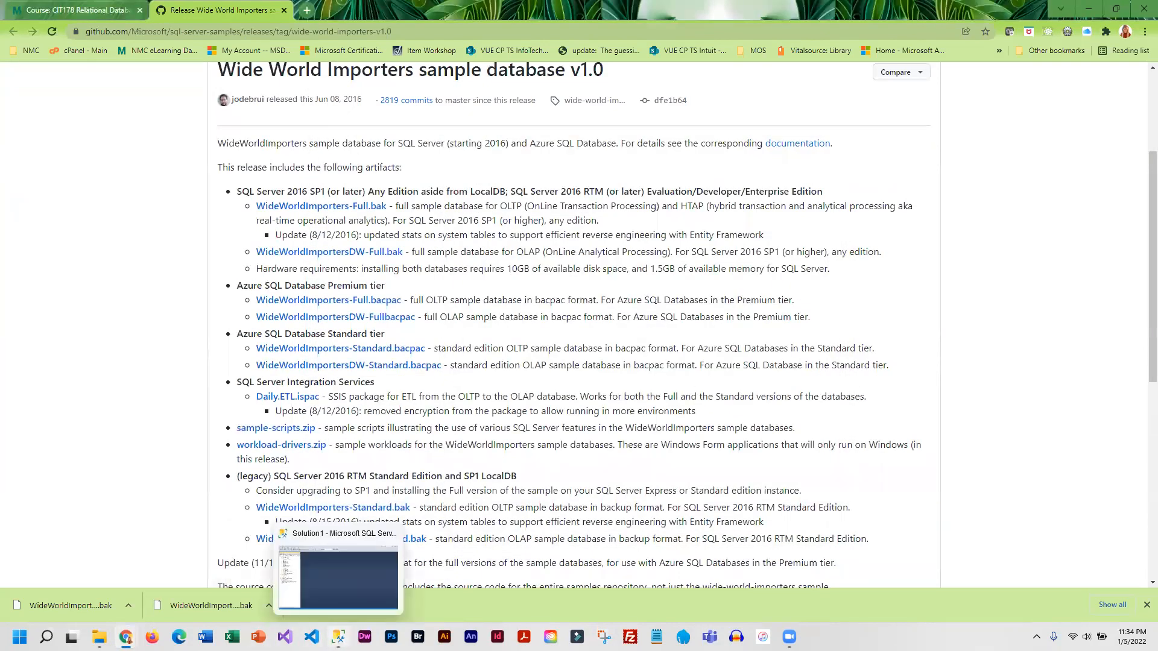
left_click(328, 566)
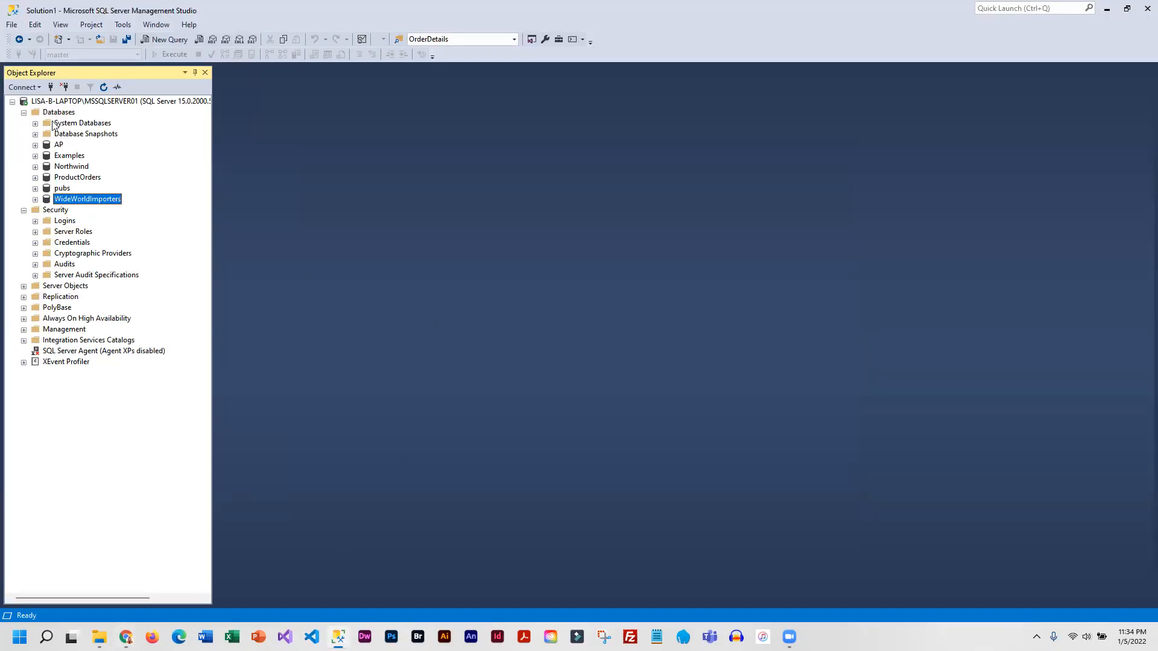
- Expand the WideWorldImporters database and its Tables folder, and look through the restored tables
left_click(35, 199)
left_click(47, 222)
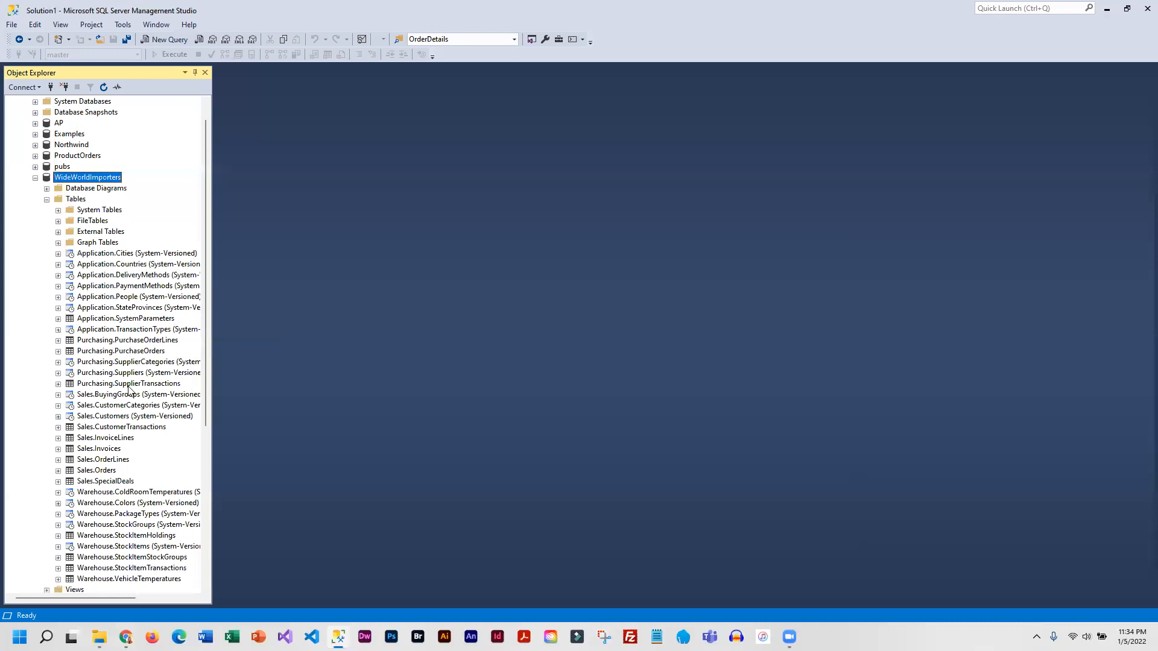
scroll(142, 561, "down", 1)
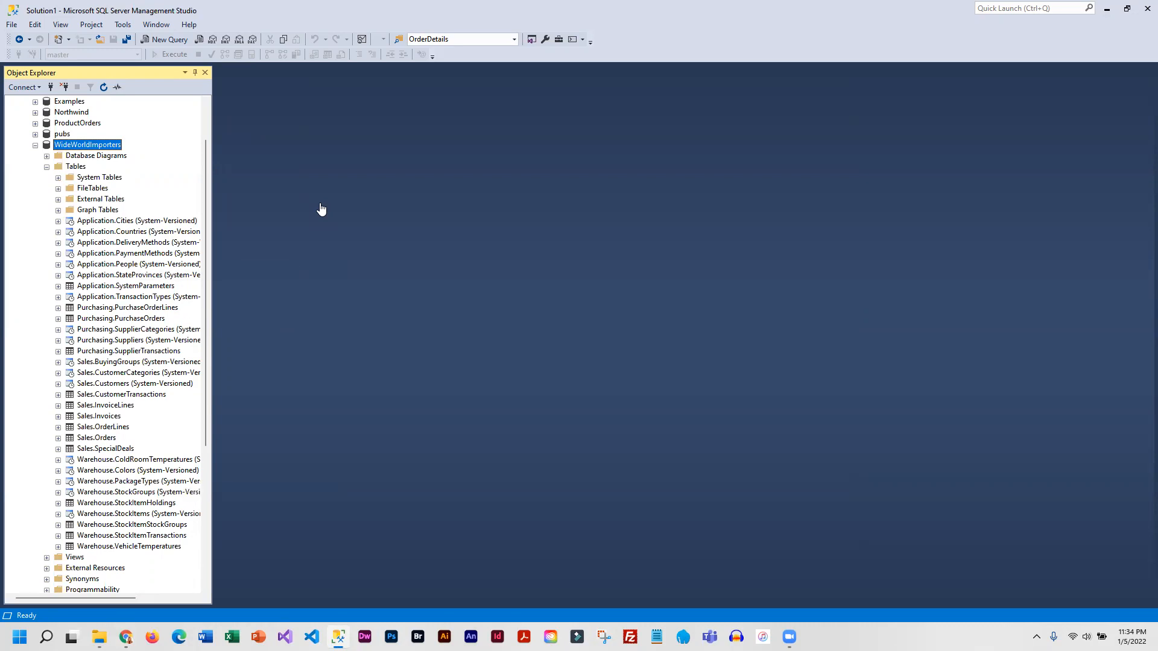
- Review the Wide World Importers release page in Chrome, and collapse the WideWorldImporters database back in SQL Server Management Studio
mouse_move(125, 636)
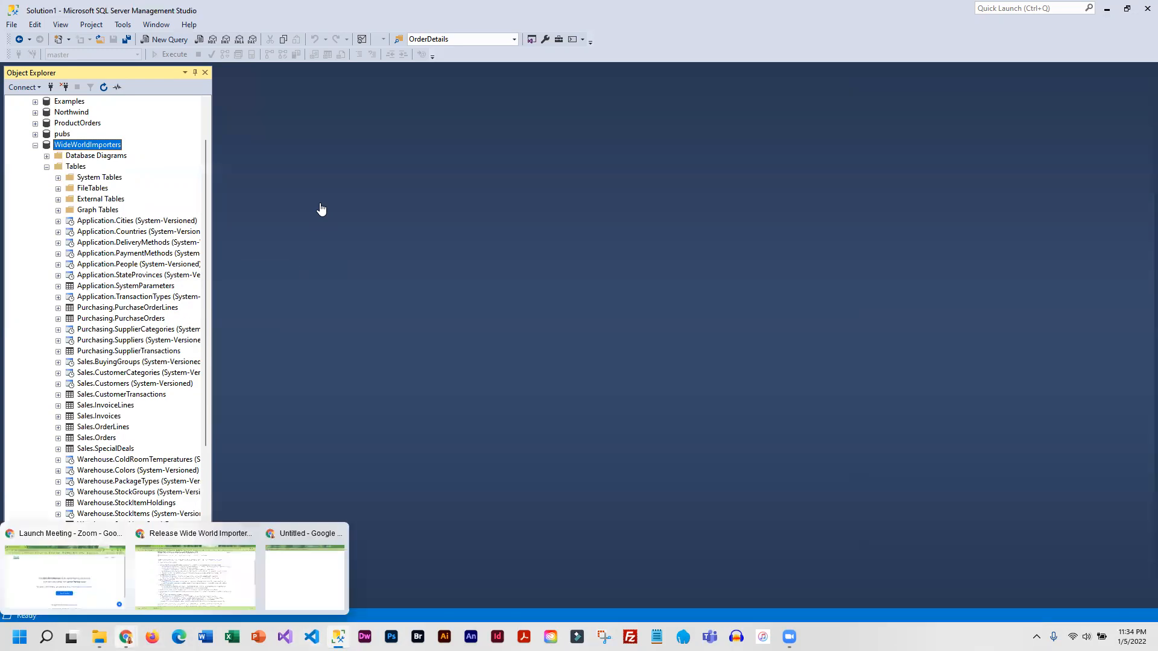
left_click(195, 576)
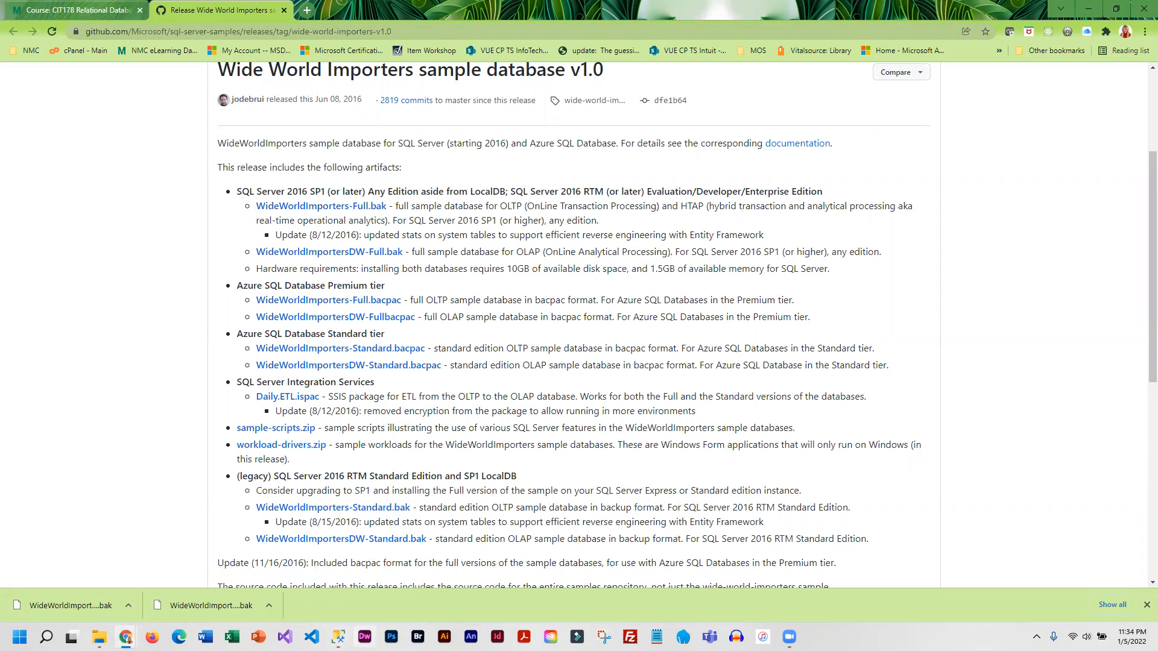
left_click(337, 637)
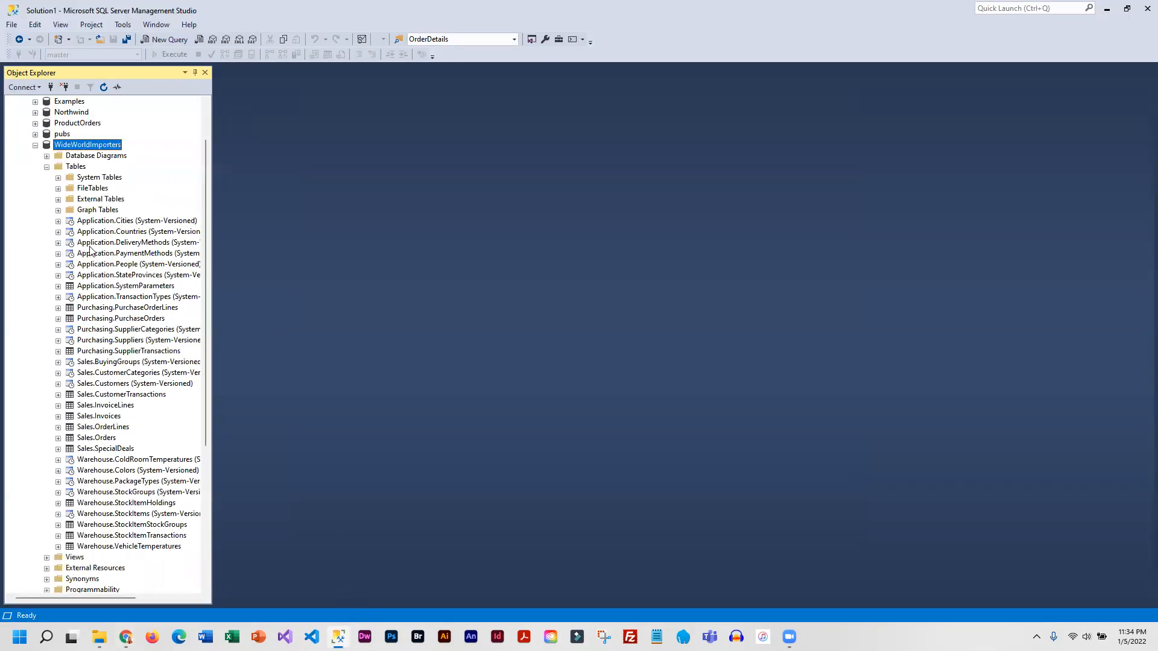
left_click(35, 145)
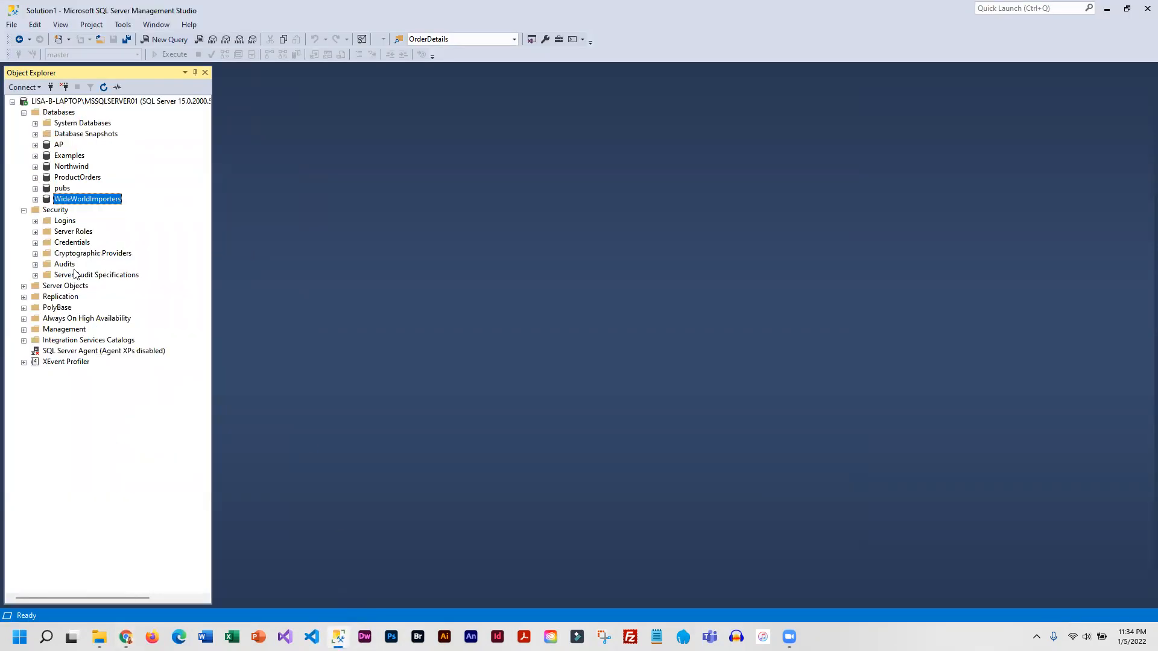